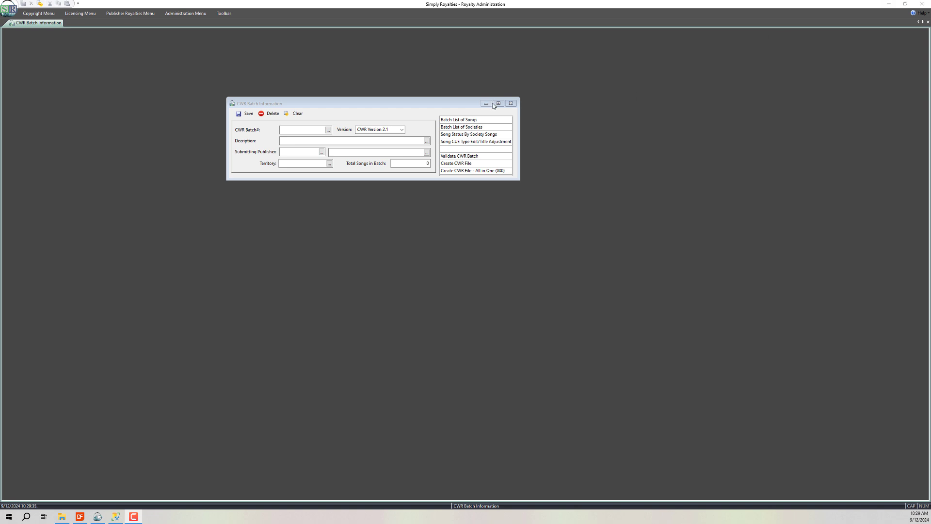
Close the current batch window and reopen the Common Works Registry (CWR) batch information form
left_click(512, 104)
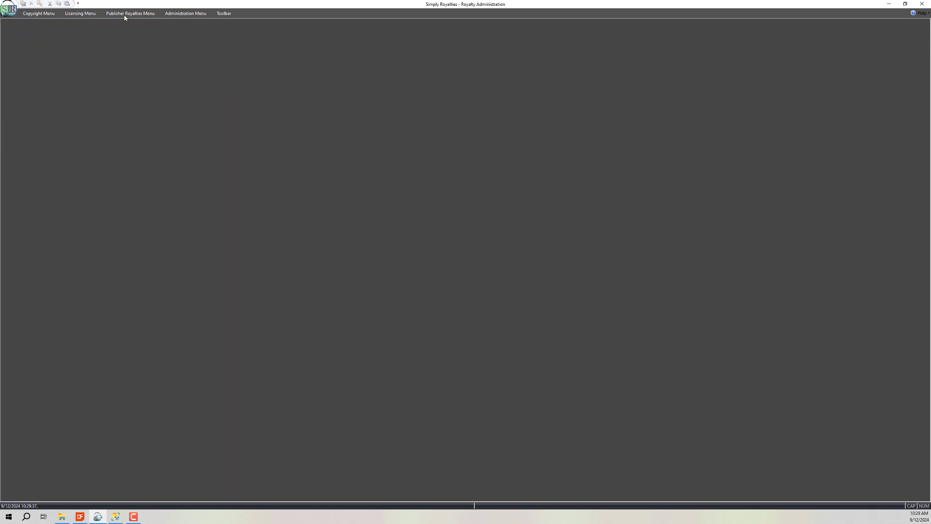
left_click(39, 13)
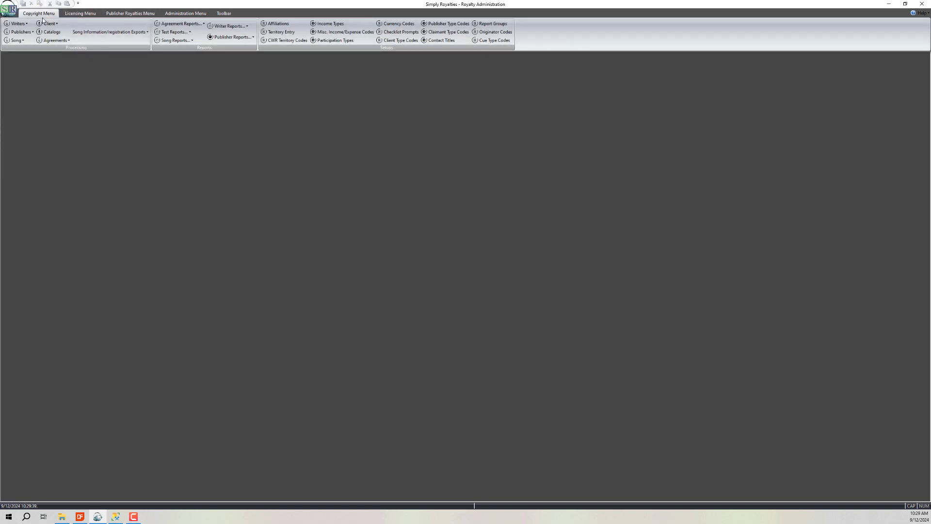
left_click(108, 32)
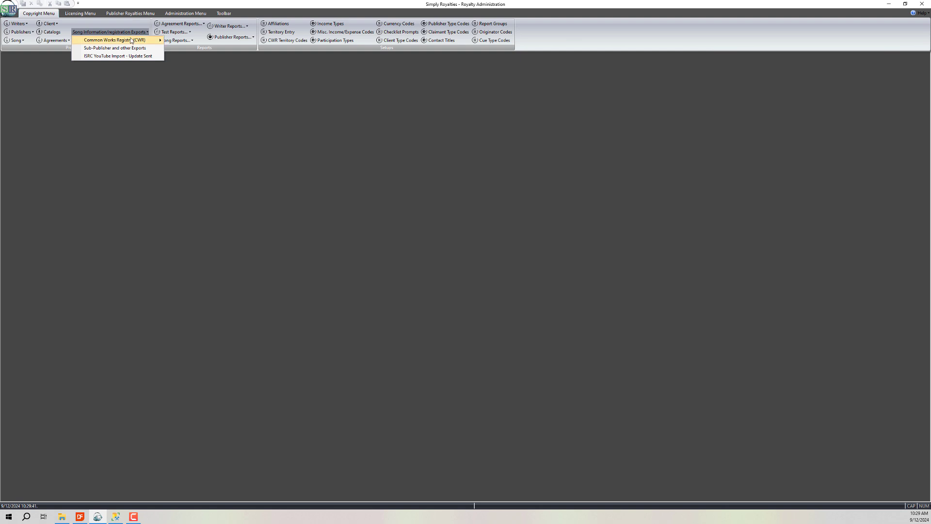
mouse_move(131, 41)
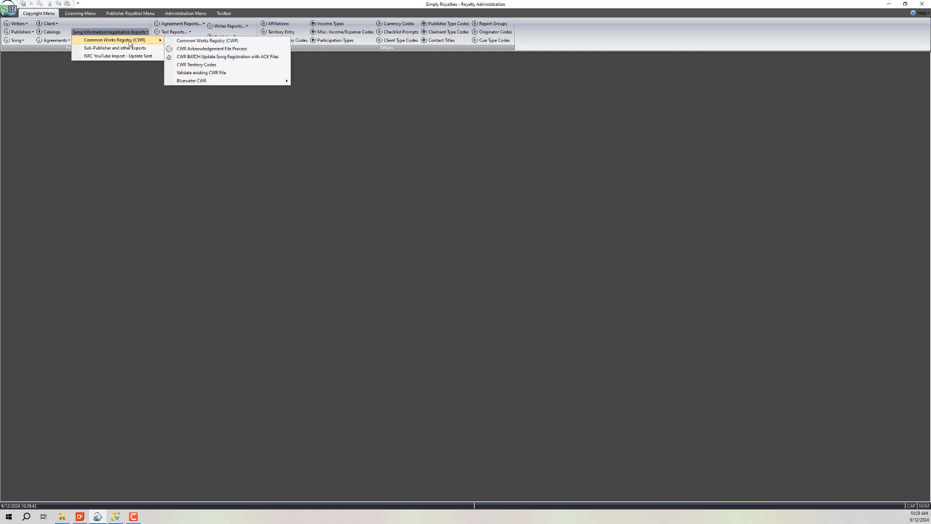
left_click(227, 41)
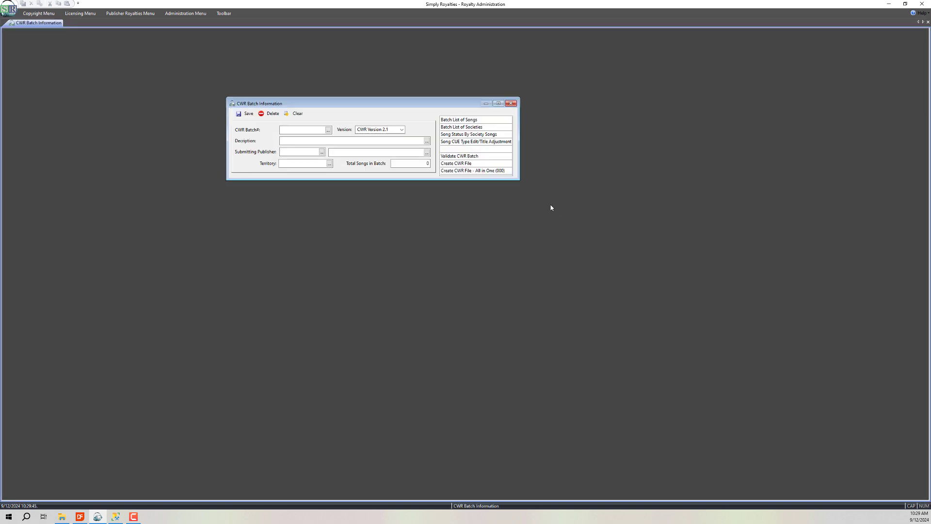
left_click_drag(407, 108, 440, 114)
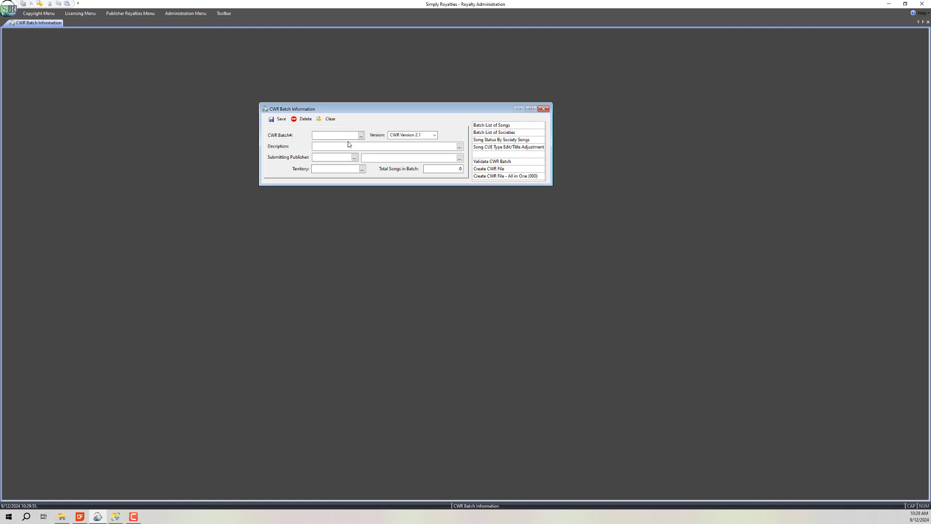
Set the new batch's version to CWR Version 2.2 and its description to "DEMO Review"
left_click(434, 135)
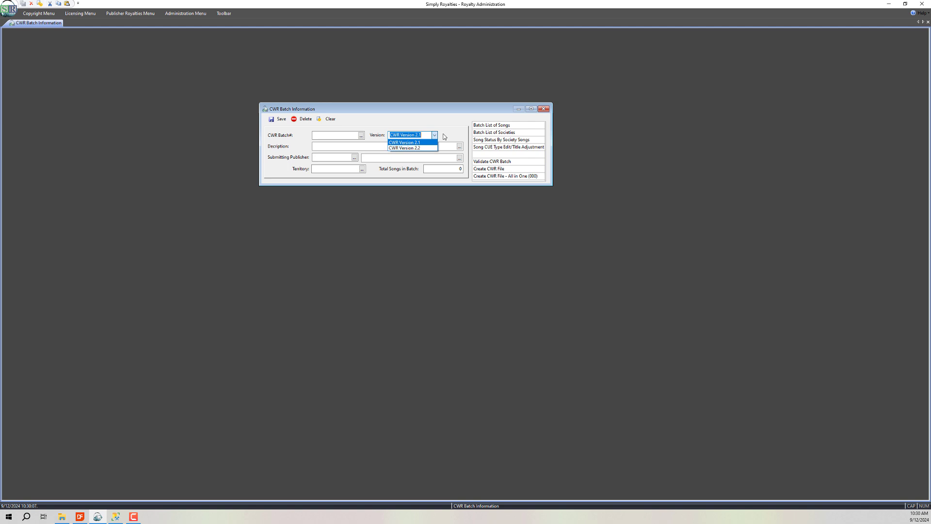
left_click(417, 149)
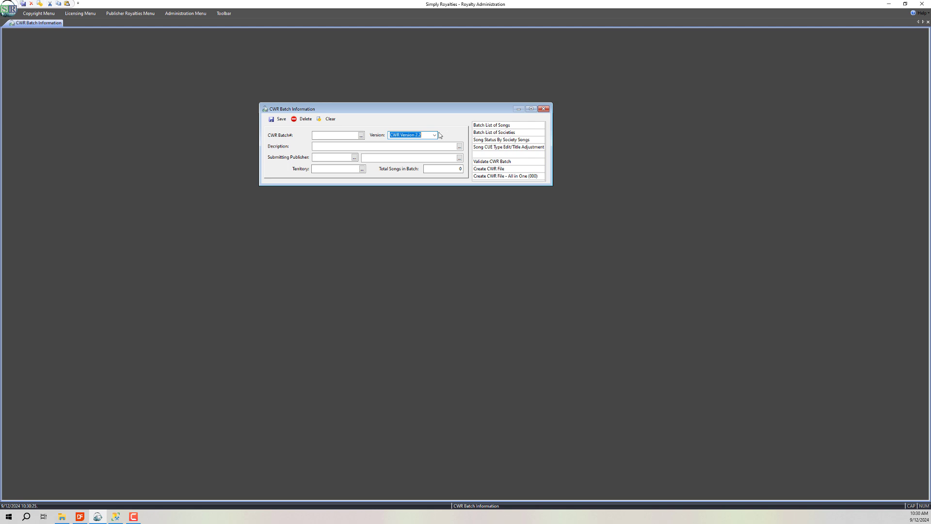
left_click(415, 145)
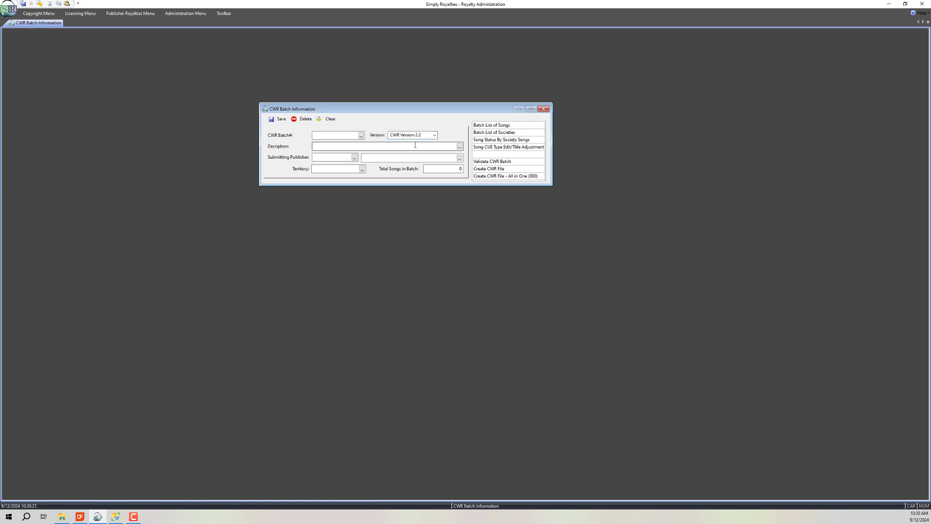
type("DEMO Review")
Choose SIMPLY ROYALTIES MUSIC as the submitting publisher and set the batch's territory to WORLD
left_click(355, 157)
left_click(398, 201)
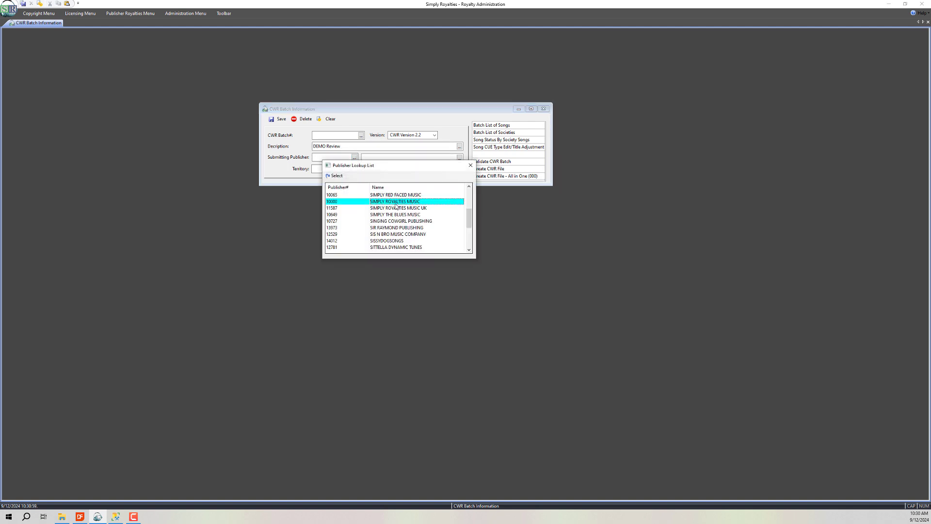
left_click(337, 176)
left_click(338, 167)
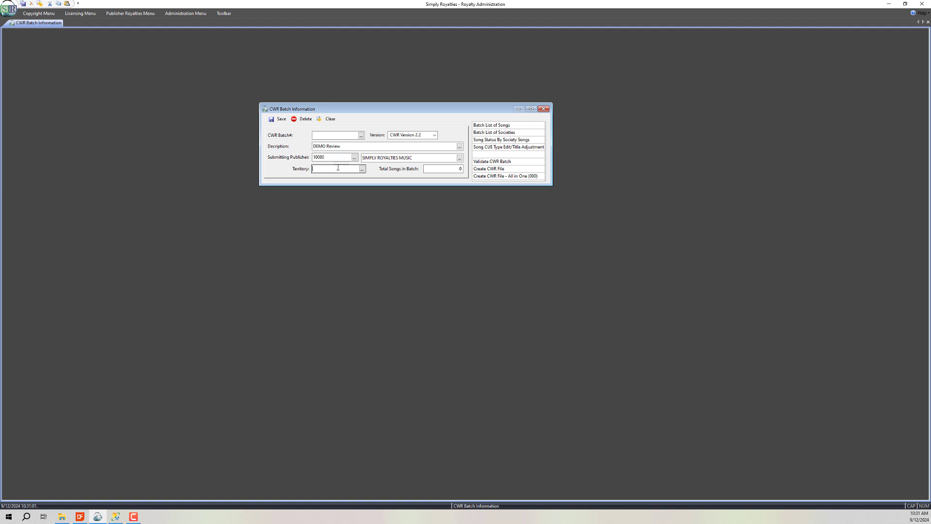
type("WORLD")
Save the new batch record, confirm the save, and move the batch window aside
left_click(280, 120)
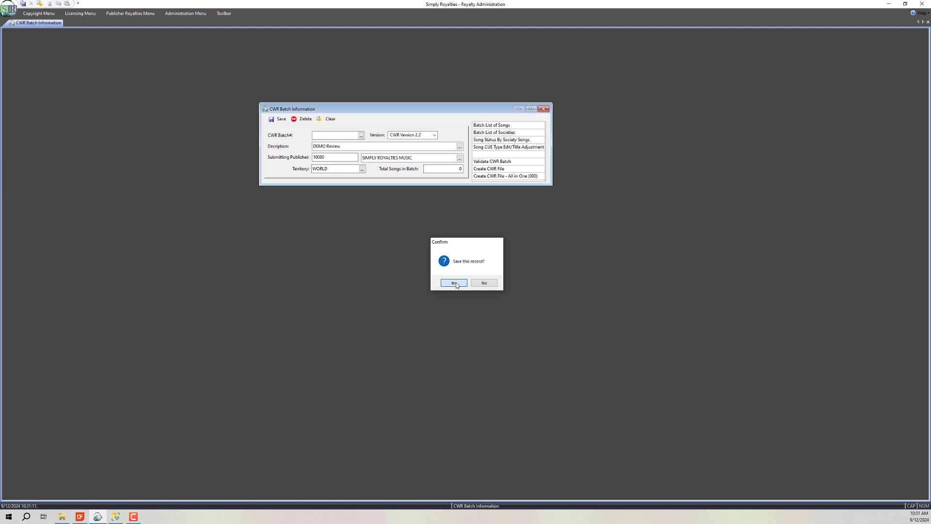
left_click(455, 283)
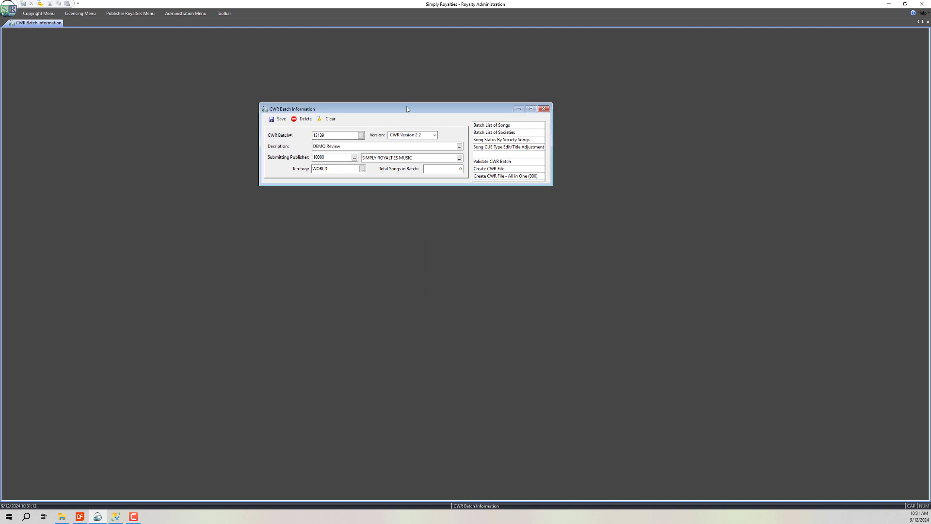
left_click_drag(408, 109, 337, 107)
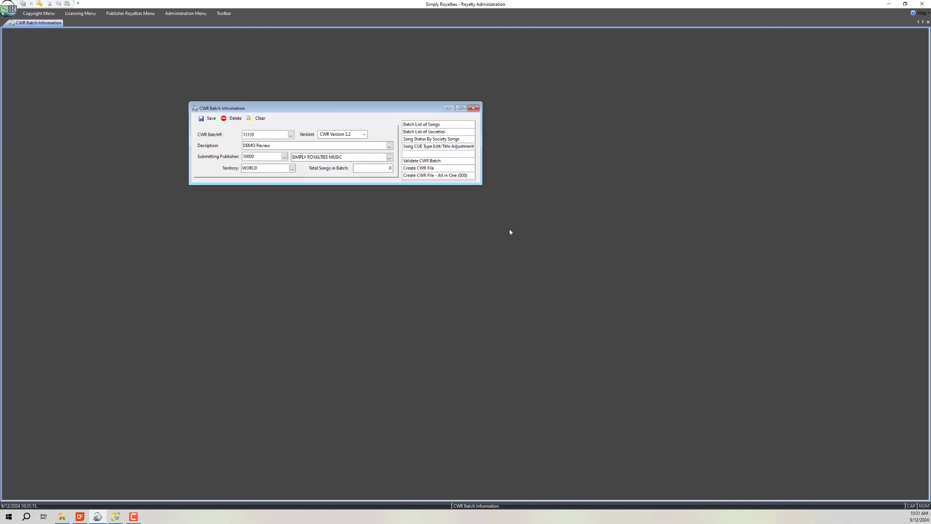
Open the batch's list of songs and bring up the criteria form for adding songs
left_click(424, 124)
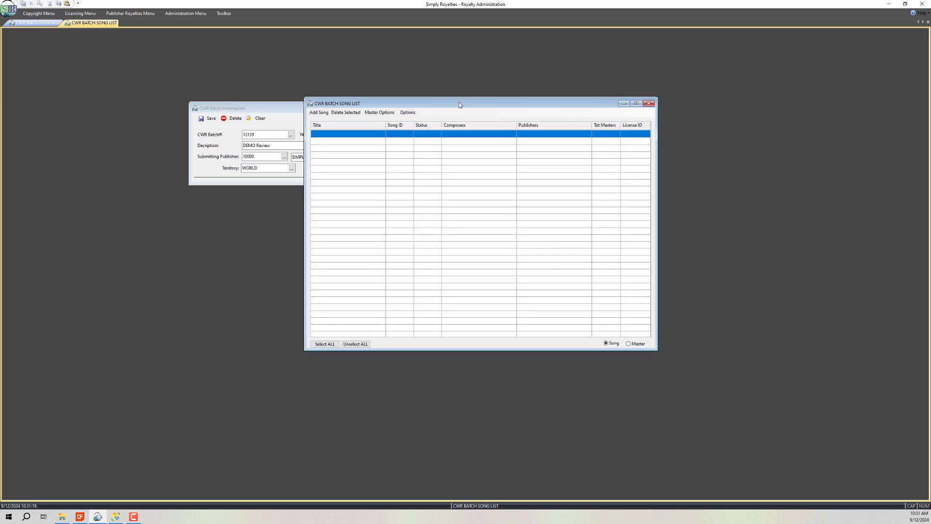
left_click_drag(459, 102, 428, 105)
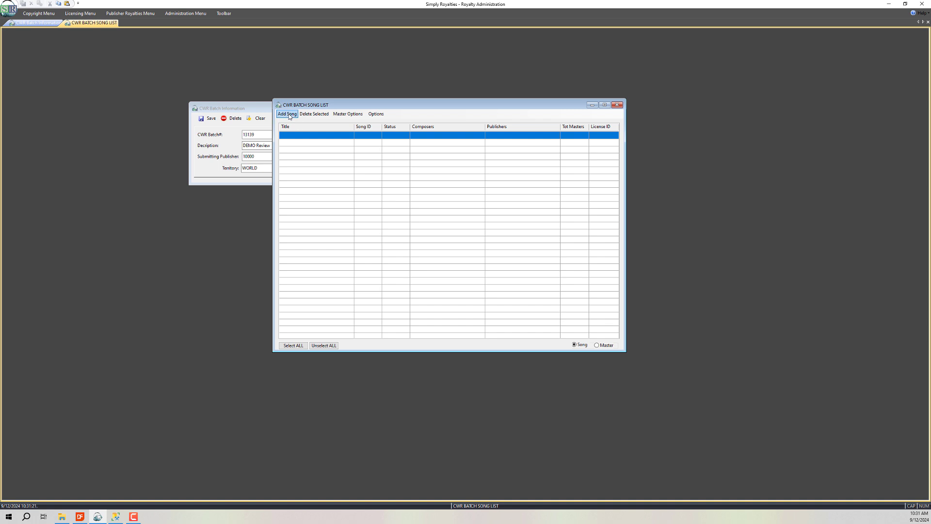
left_click(287, 113)
left_click(429, 160)
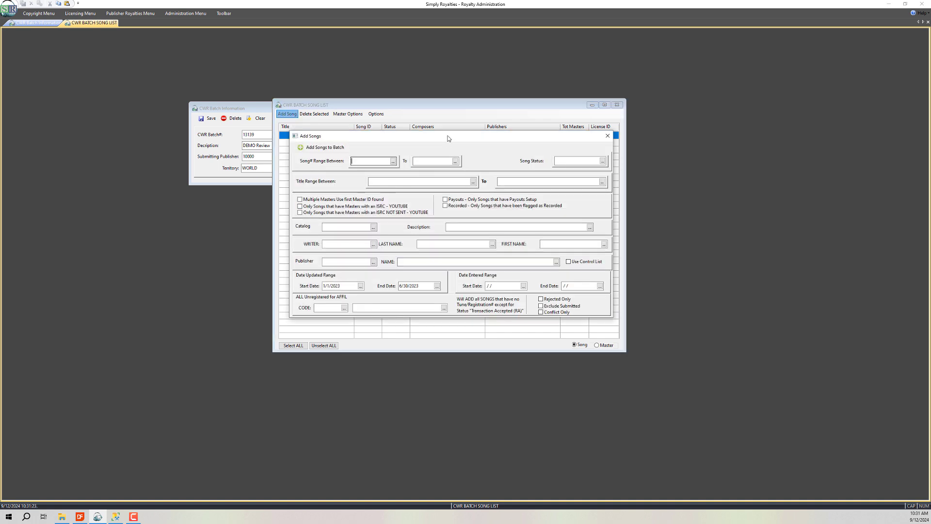
left_click_drag(448, 139, 433, 90)
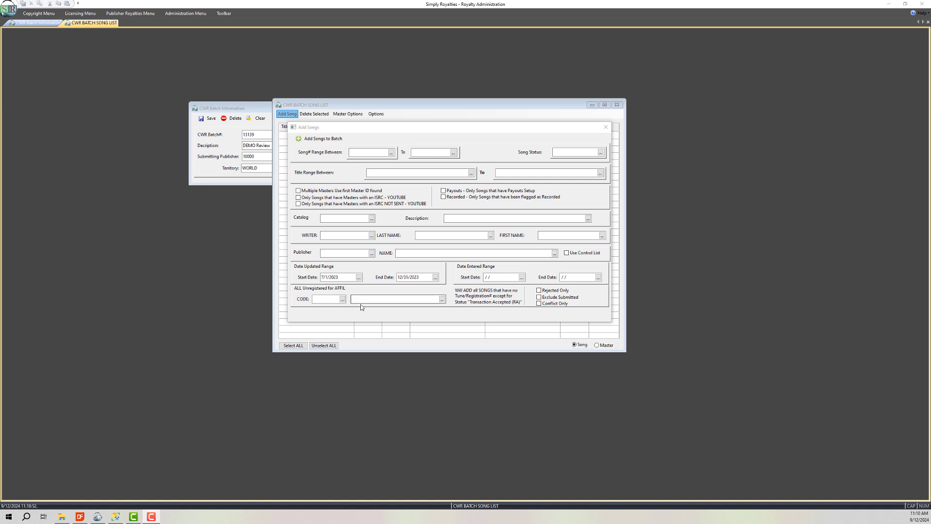
Set the Date Updated Range to start on 1/1/2023 and end on 6/30/2023
left_click(335, 277)
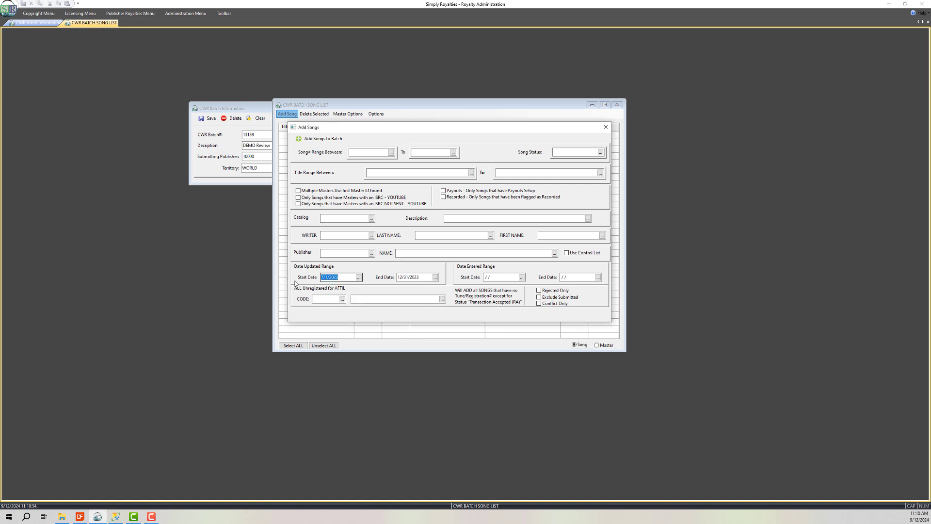
type("01102023")
key("Tab")
key("shift+Tab")
type("01012023")
key("Tab")
type("063020")
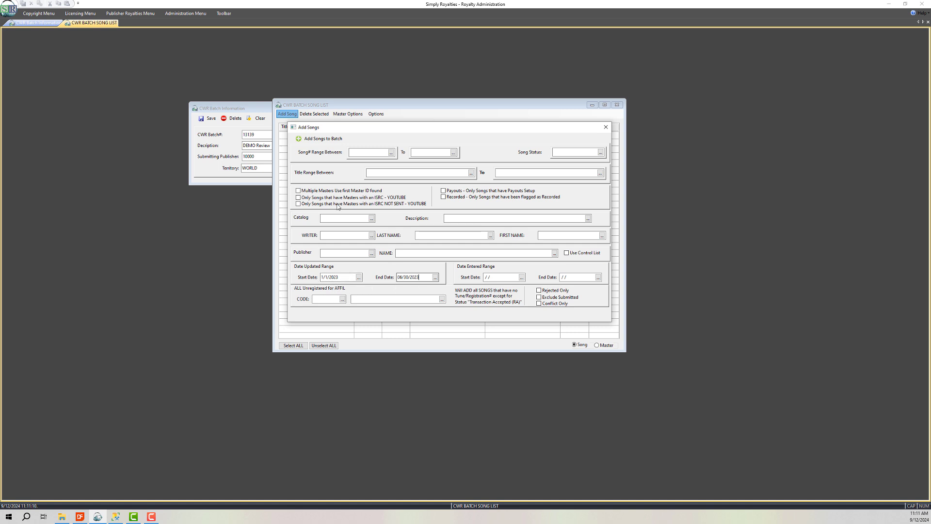
Add the songs updated in the first half of 2023 to the batch and check the batch's song total
left_click(321, 139)
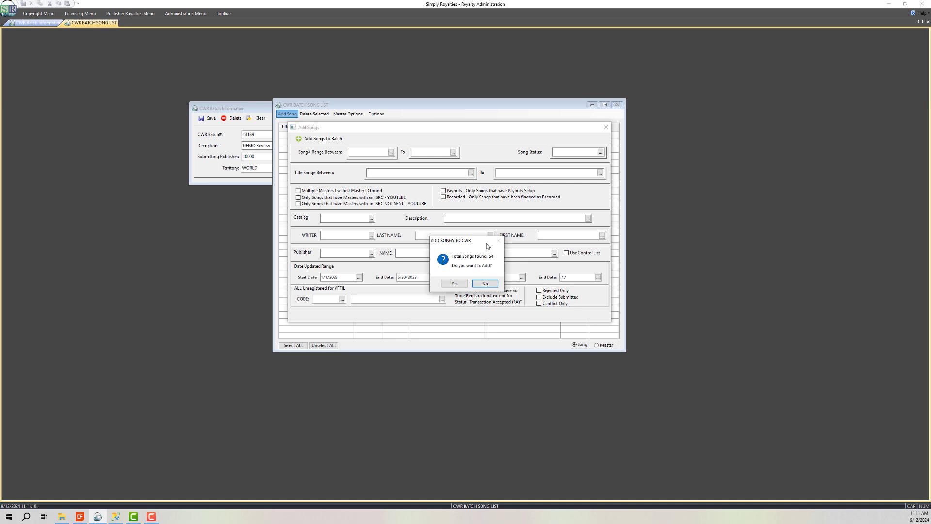
left_click_drag(478, 241, 452, 224)
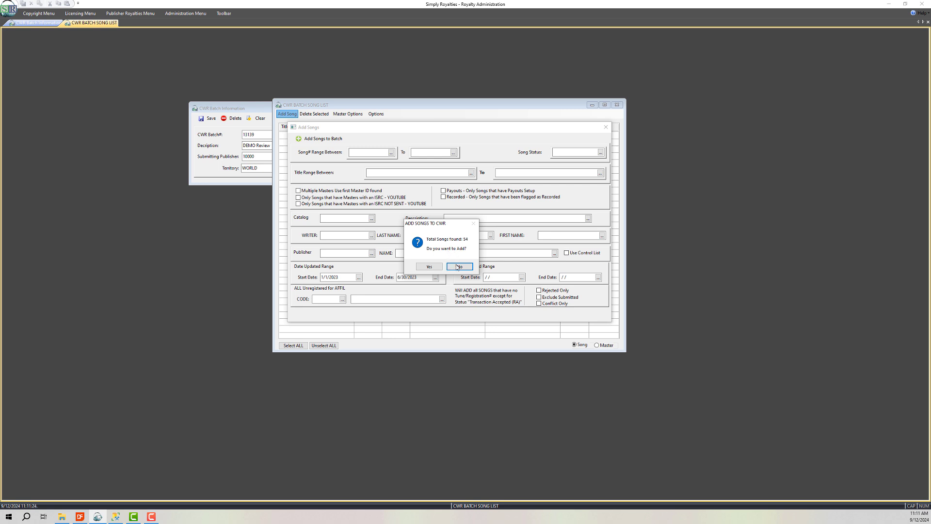
left_click(429, 267)
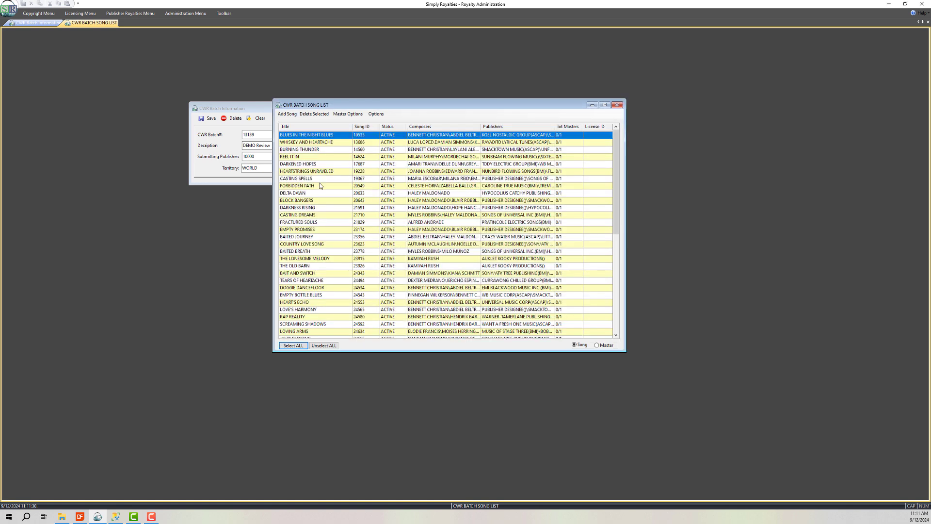
left_click(258, 106)
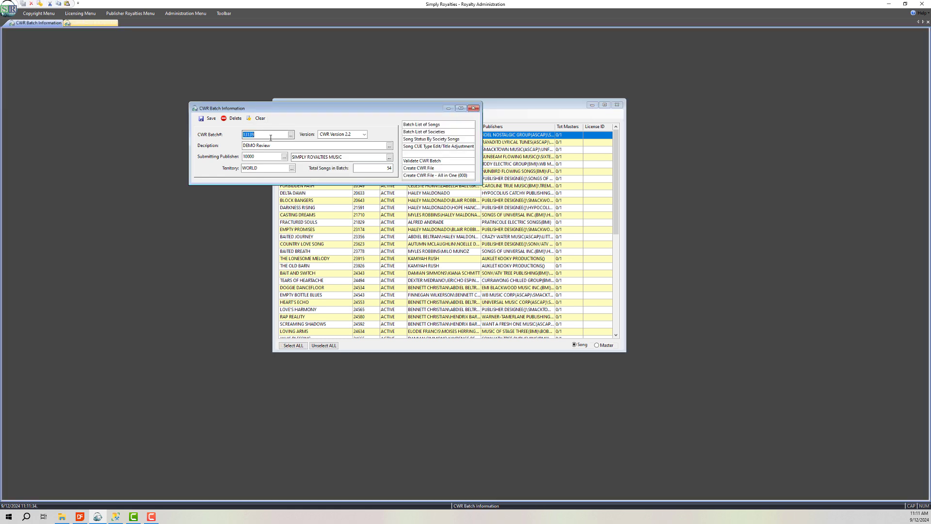
left_click(511, 109)
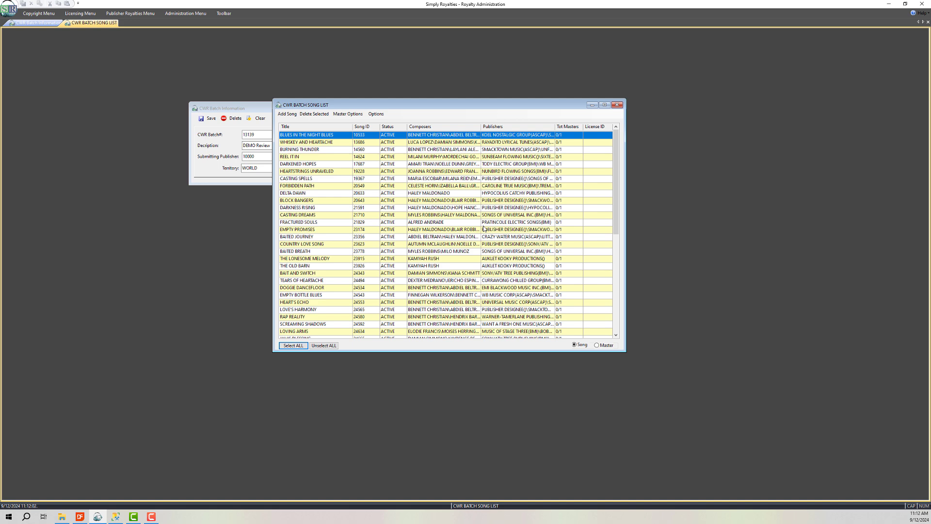
Reopen the criteria form for adding songs and set the Date Updated Range to 7/1/2023 through 12/31/2023
left_click(289, 115)
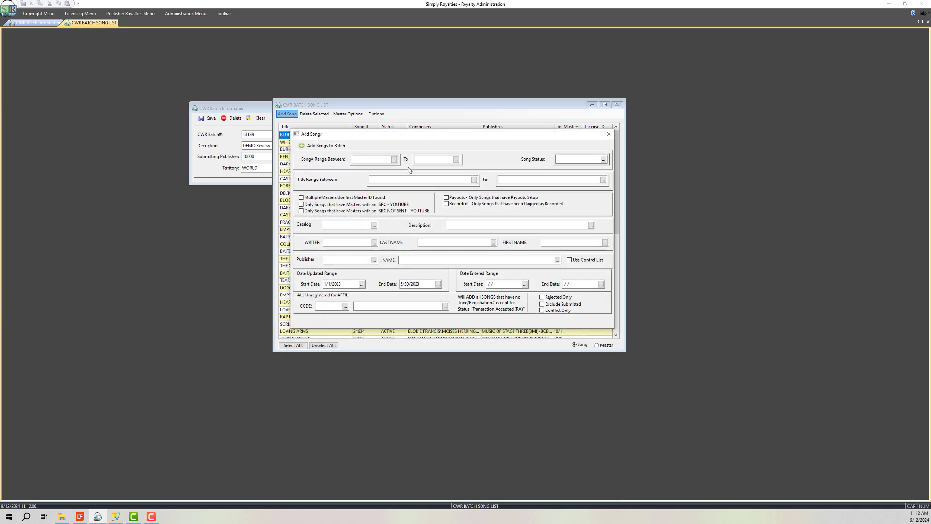
left_click_drag(347, 284, 299, 276)
type("7/1/2023")
key("Tab")
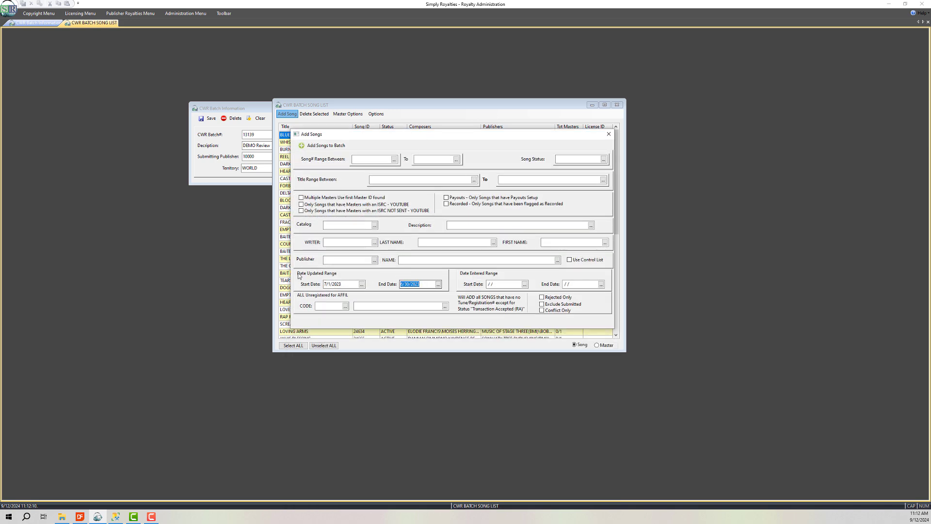
type("12/3")
Add the songs updated in the second half of 2023 to the batch and recheck the batch's song total
left_click(324, 145)
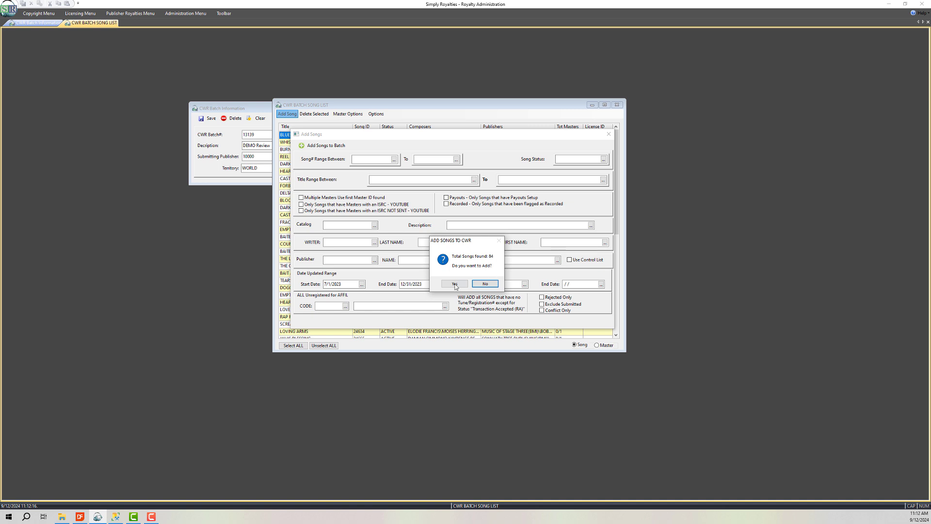
left_click(455, 284)
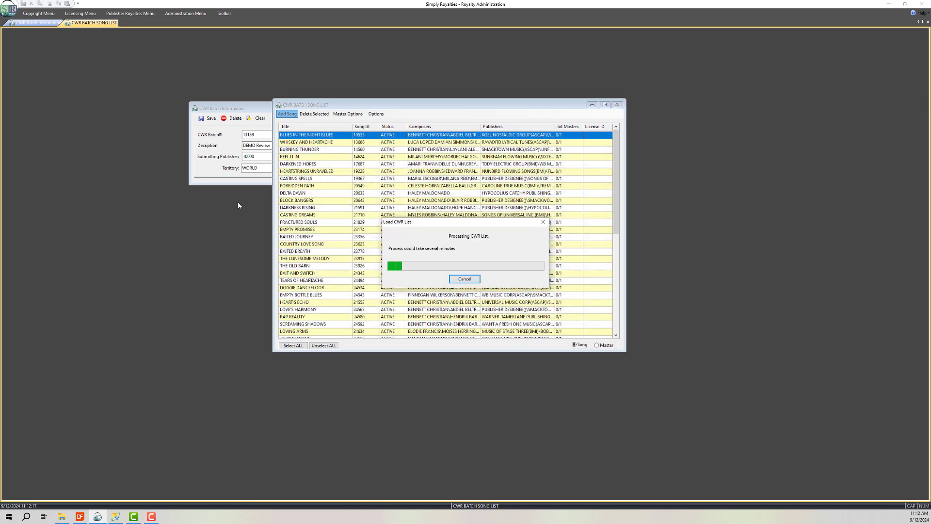
left_click(212, 172)
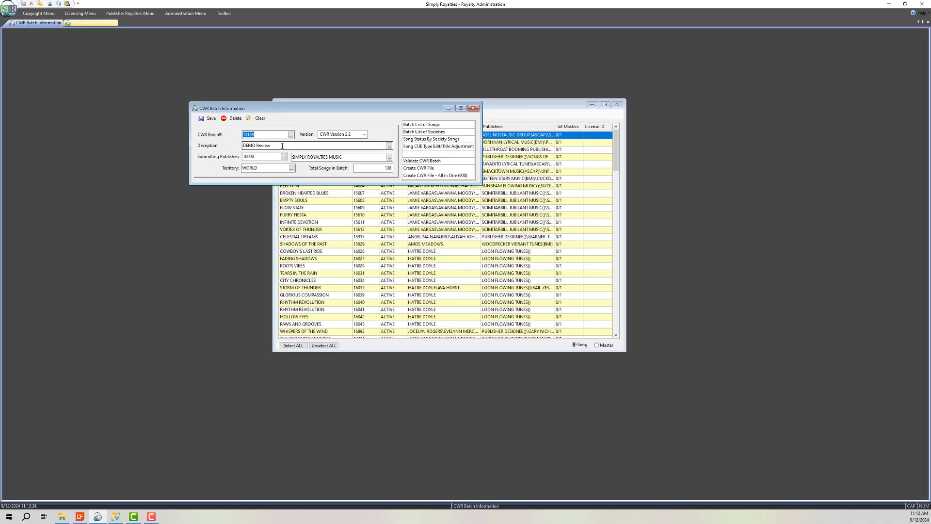
left_click(520, 105)
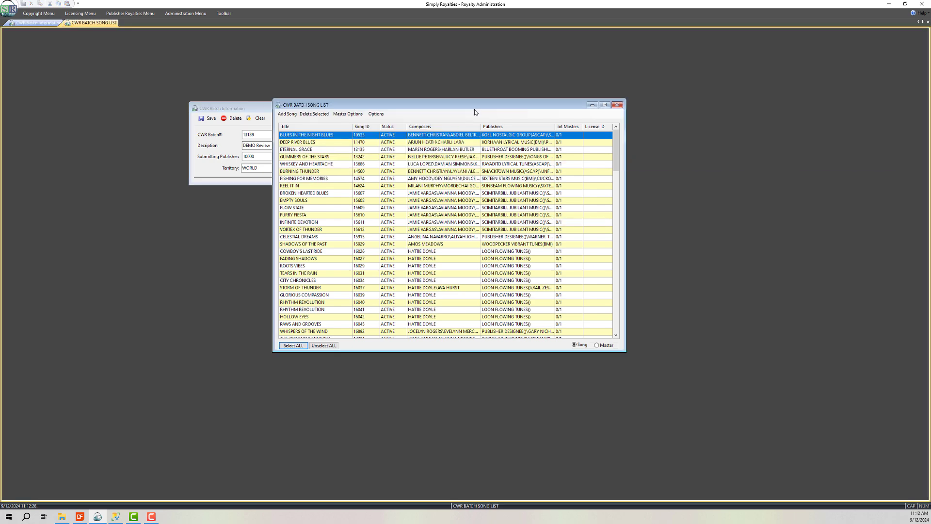
Widen the batch song list, then view the record of the song EMPTY SOULS and close it
left_click_drag(464, 109, 453, 113)
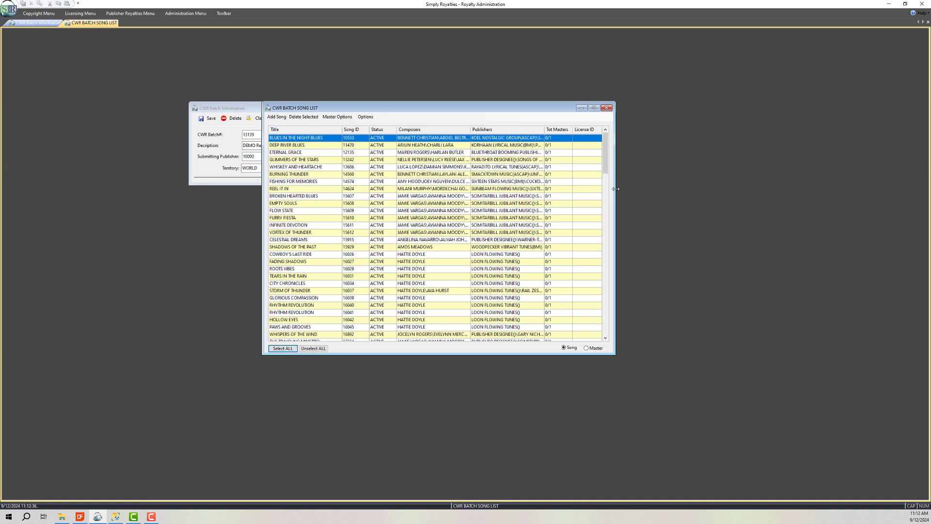
left_click_drag(615, 189, 695, 189)
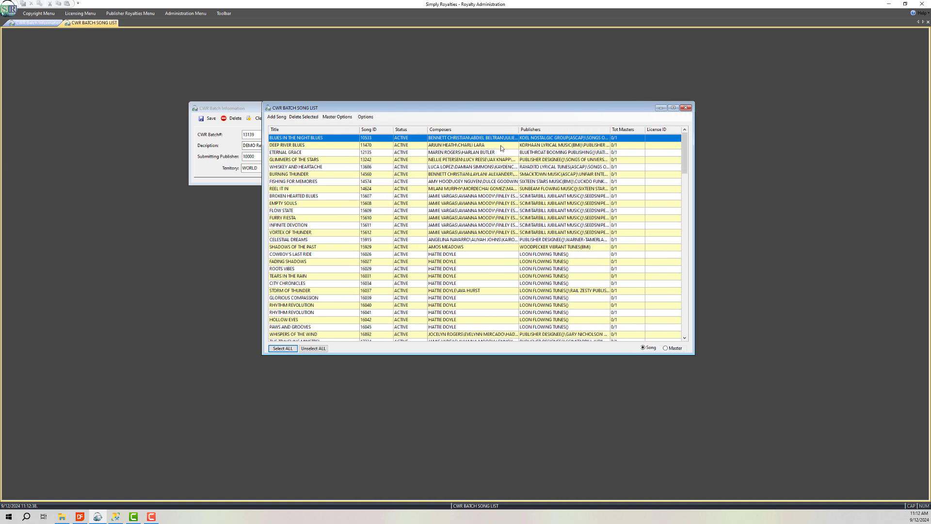
left_click(460, 204)
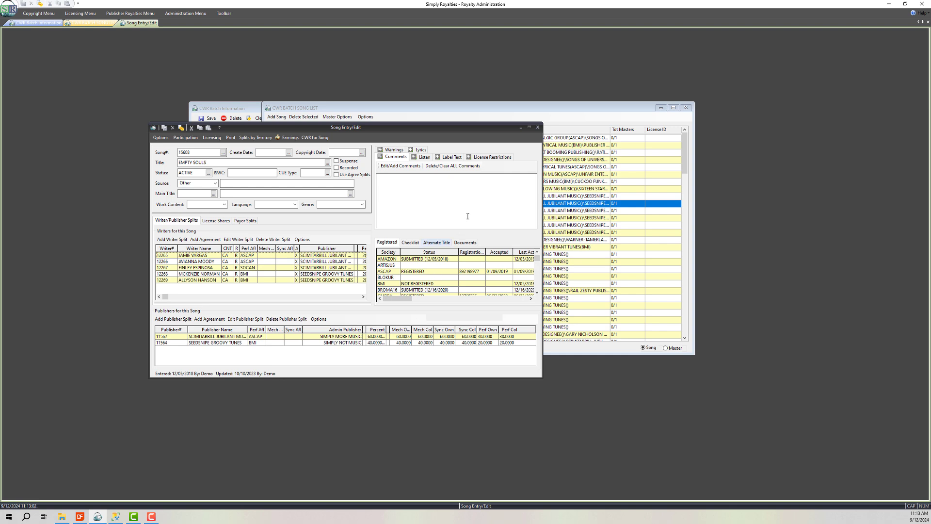
left_click(538, 127)
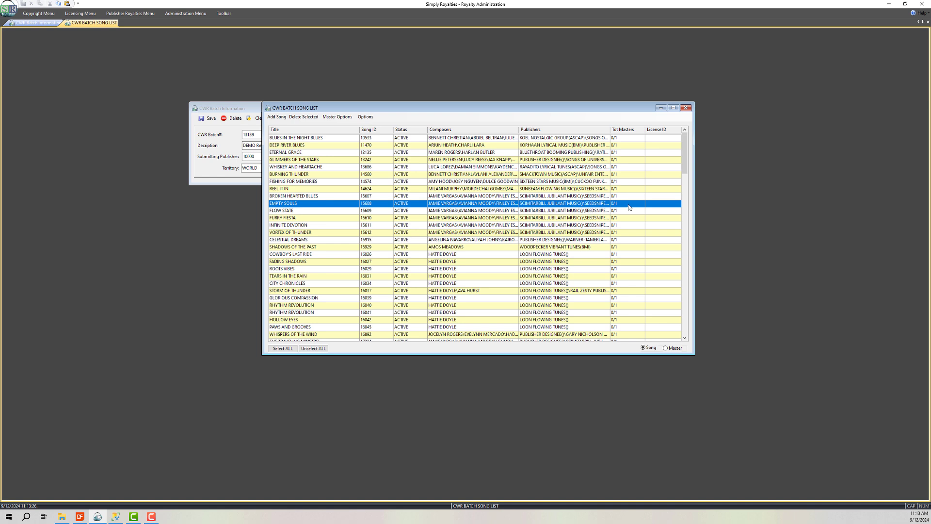
Try selecting all songs, clearing the selection, and selecting individual songs and the range FISHING FOR MEMORIES through FURRY FIESTA
left_click(284, 348)
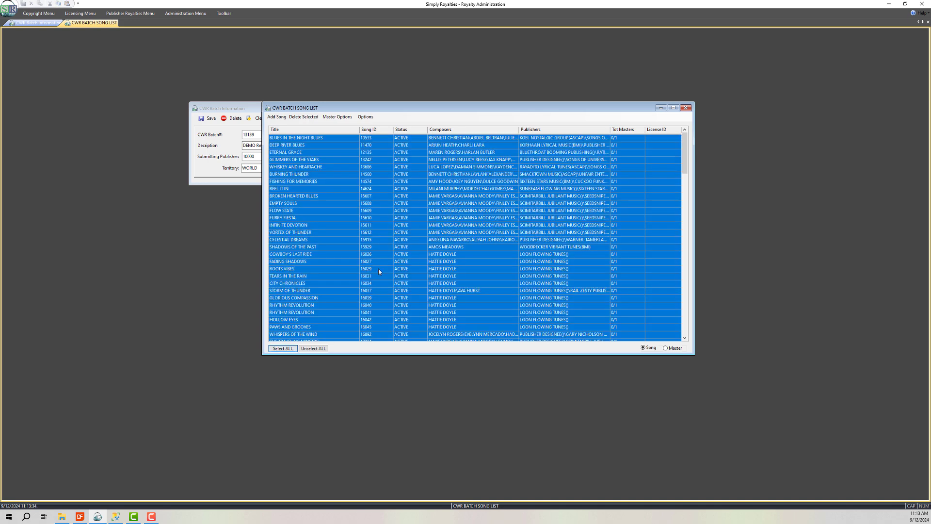
left_click(322, 348)
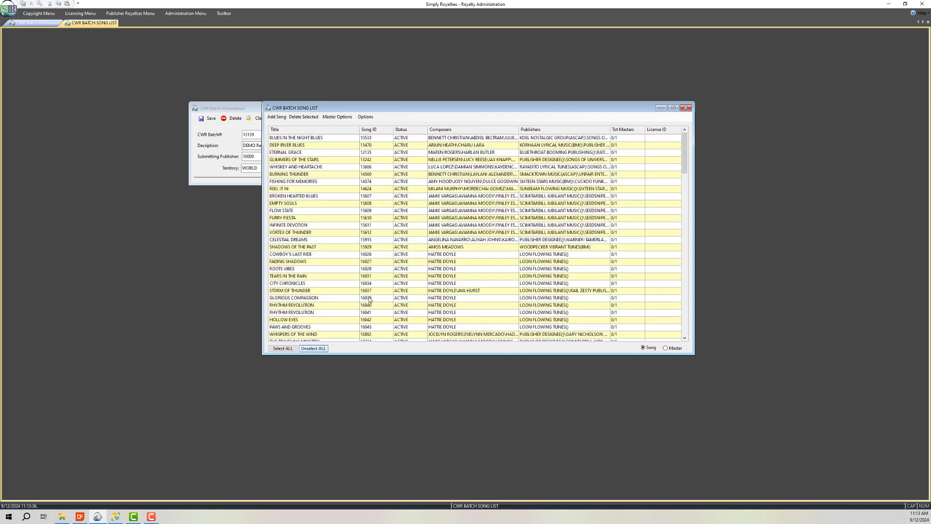
left_click(374, 240)
left_click(377, 270)
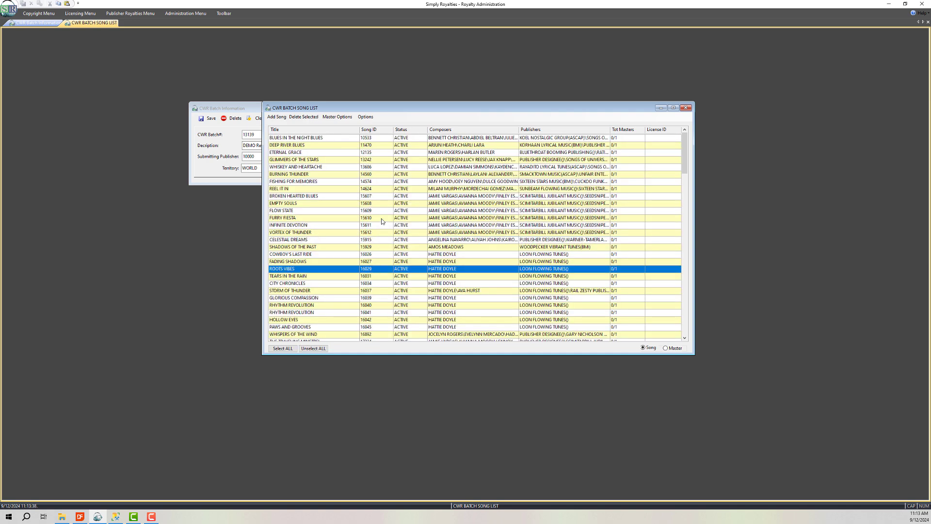
left_click(382, 219, "ctrl")
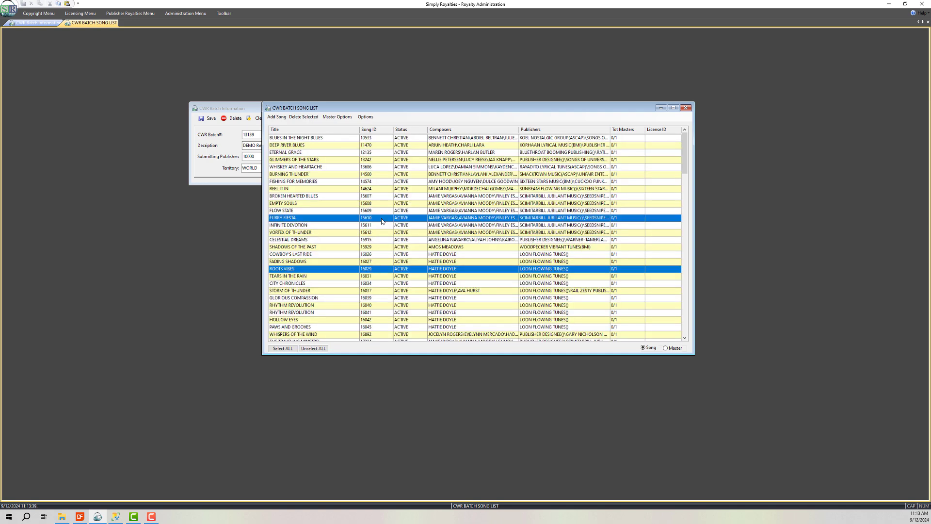
left_click(379, 181, "shift")
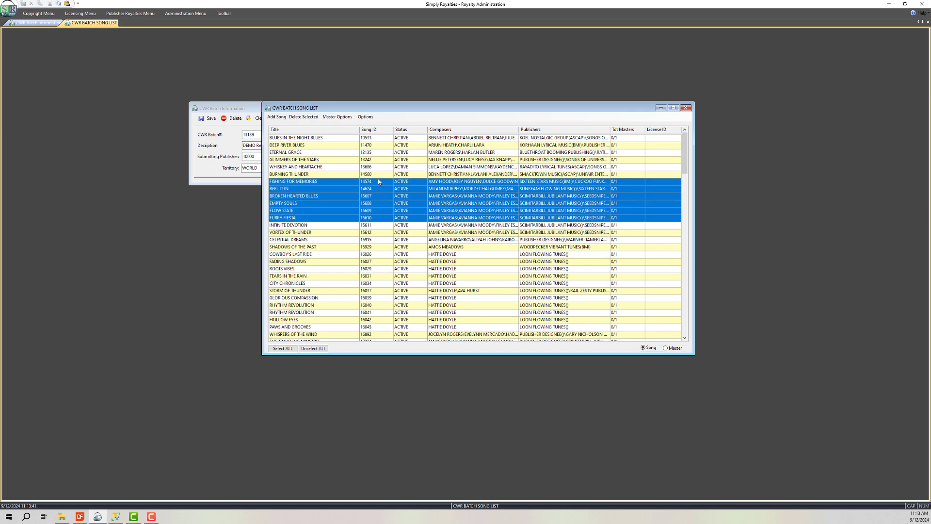
Include all masters for every song in the batch song list
left_click(287, 348)
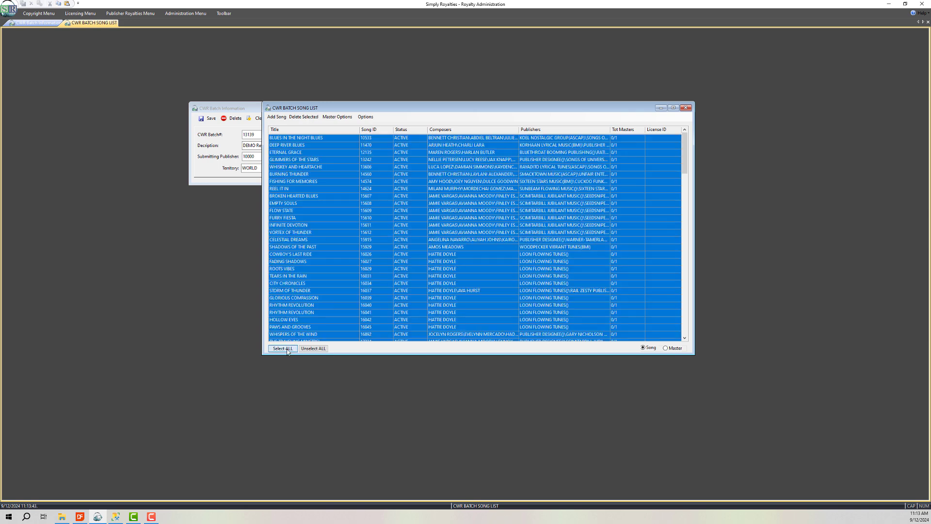
left_click(342, 118)
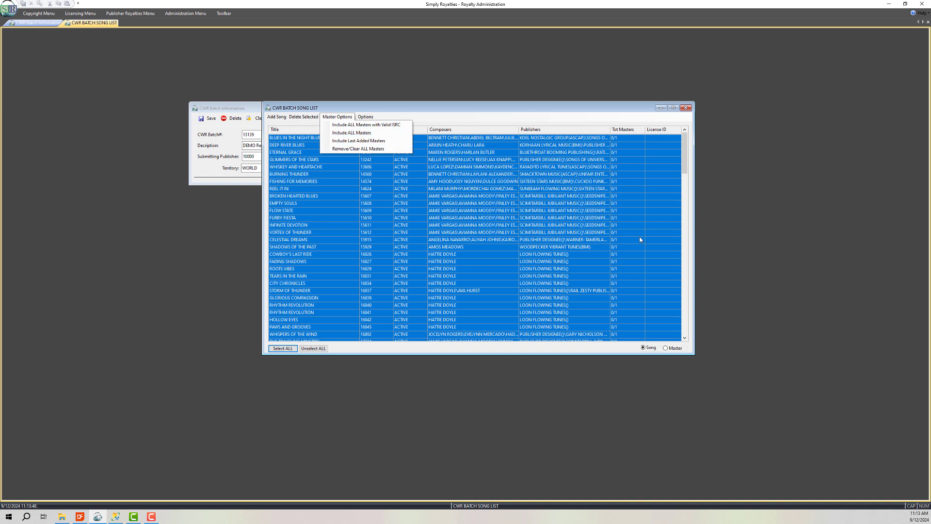
left_click(359, 135)
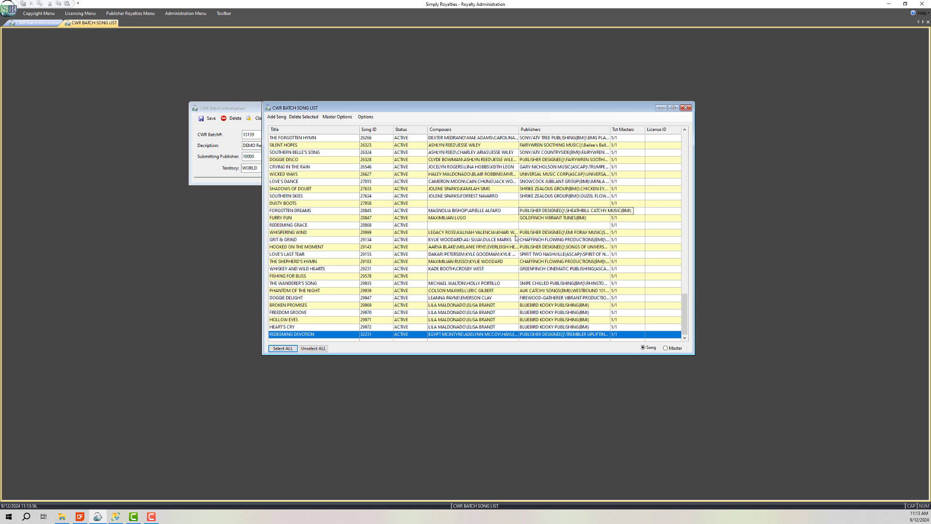
Remove all included masters from every song in the batch song list
left_click(283, 348)
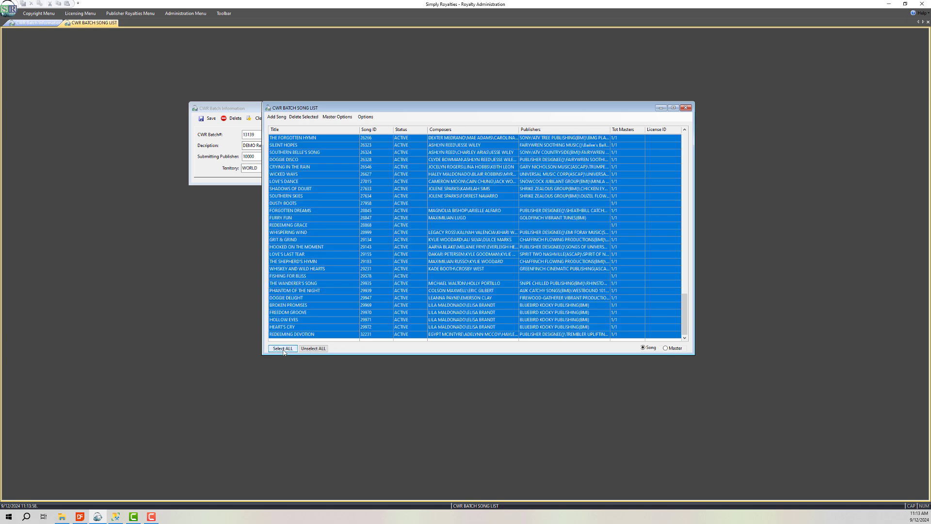
left_click(335, 118)
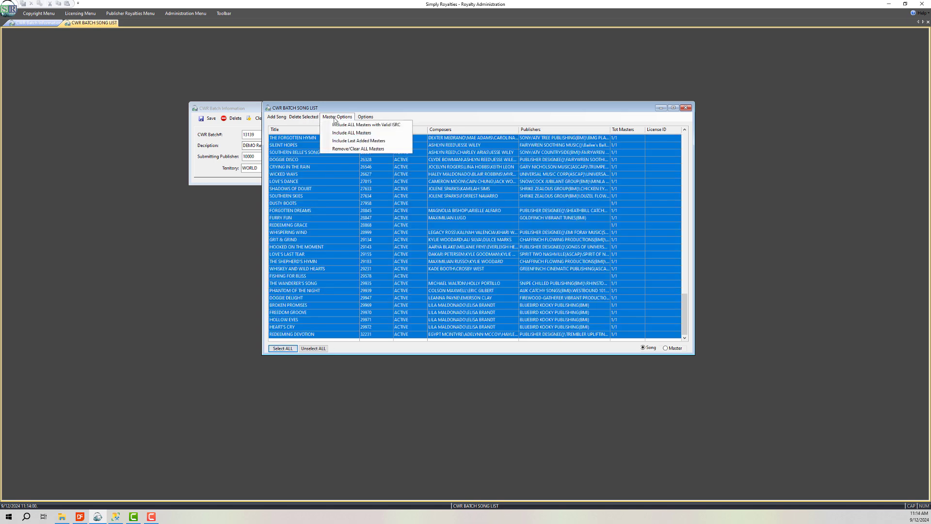
left_click(366, 150)
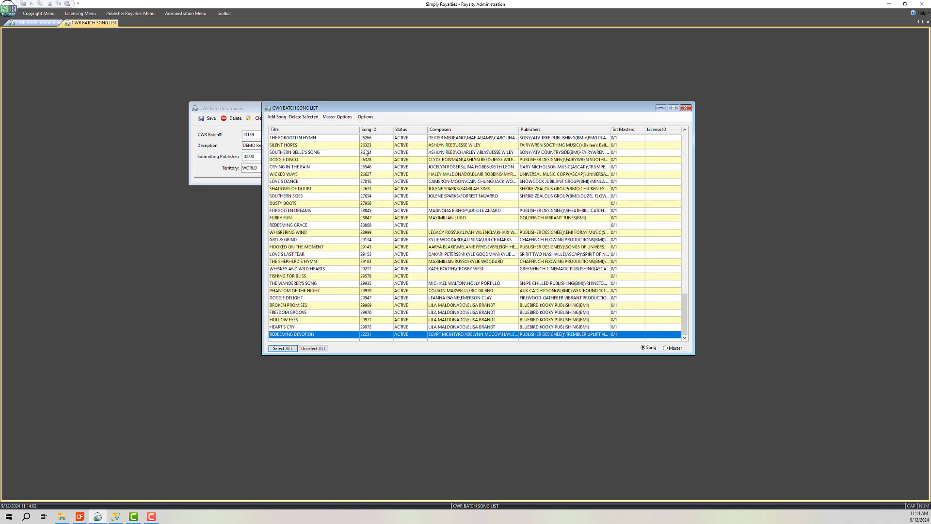
Review the master options, switch the song list to Master mode, and view the master list of FORGOTTEN DREAMS
left_click(342, 118)
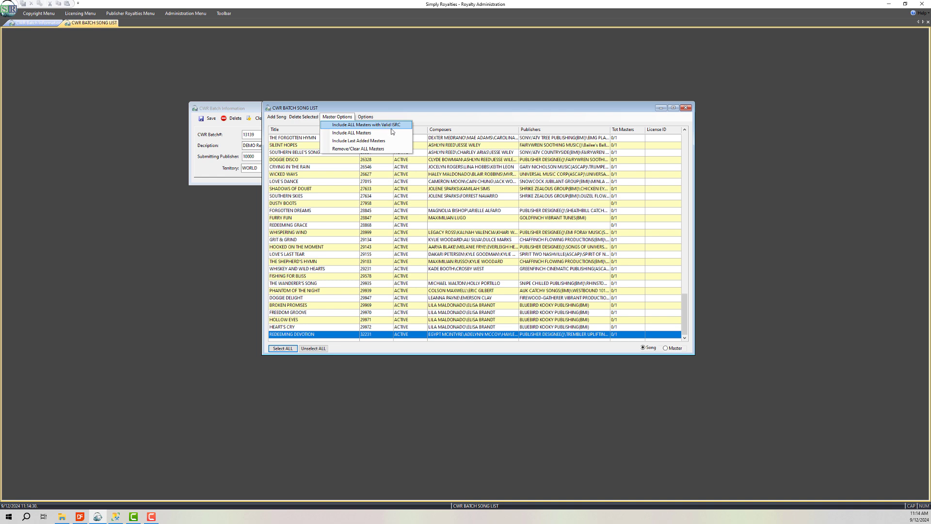
left_click(665, 348)
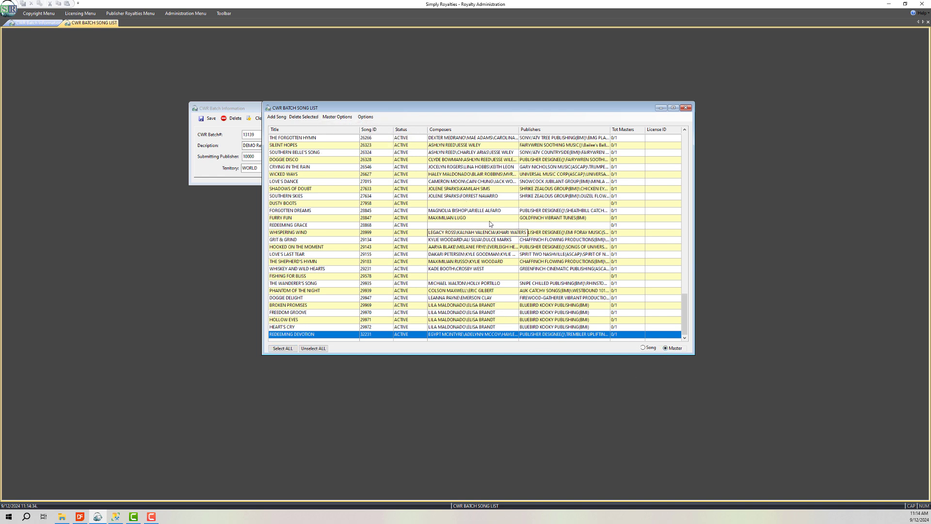
left_click(513, 212)
double_click(513, 212)
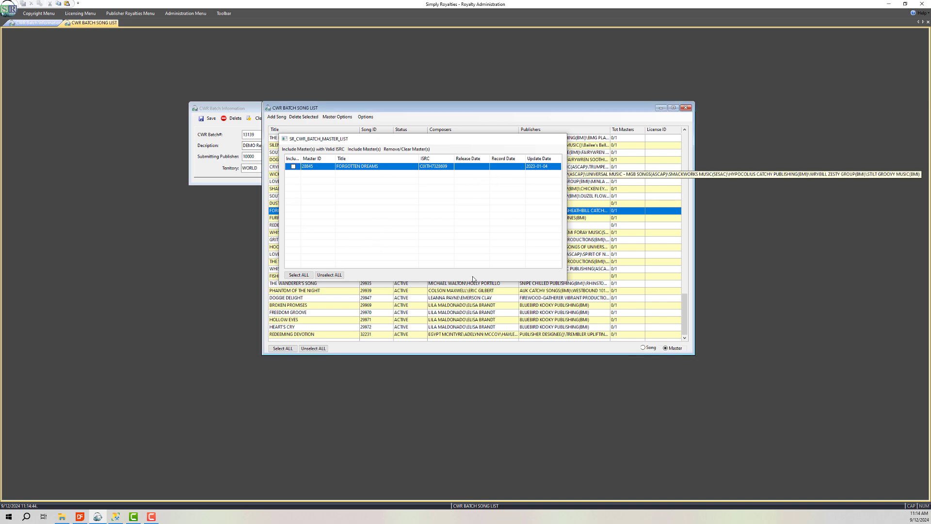
Include all masters for all songs in the batch again and close the batch song list
left_click(337, 117)
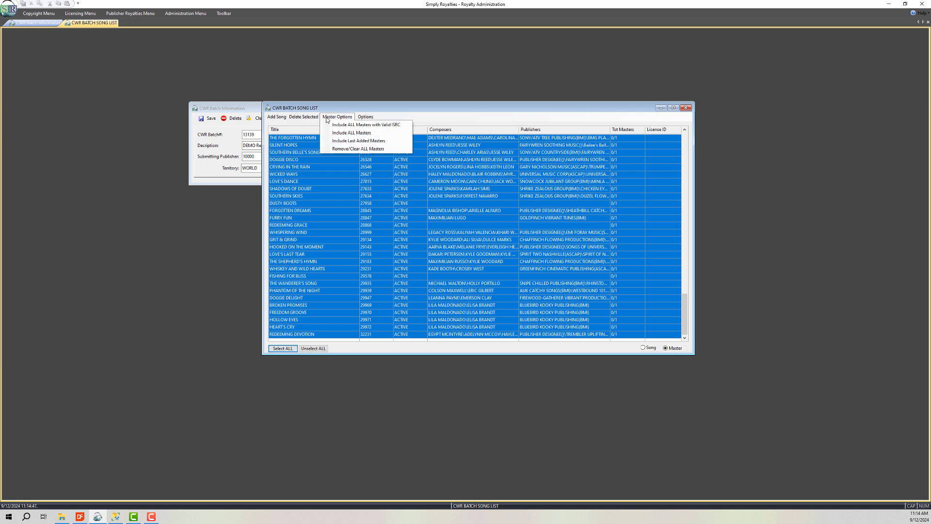
left_click(365, 134)
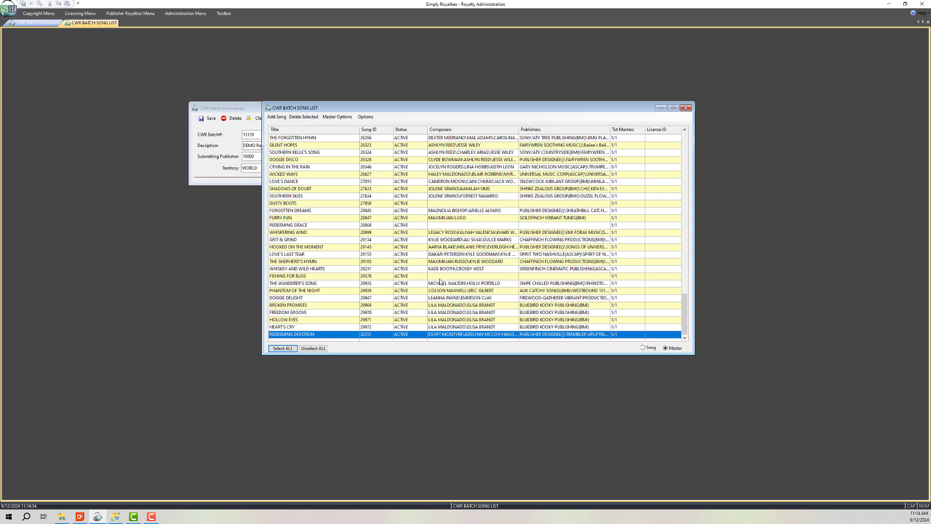
left_click(689, 108)
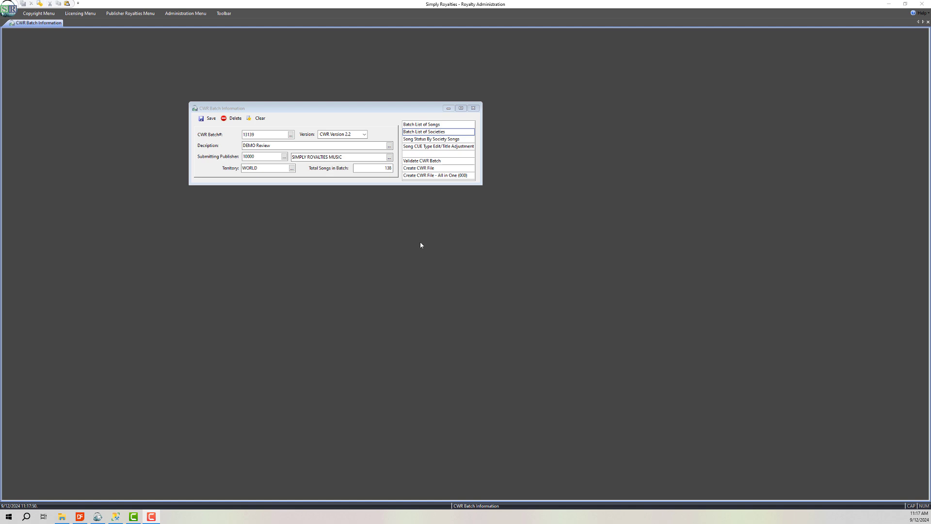
Open the batch's list of societies and include ASCAP and BMI as recipients
left_click(437, 134)
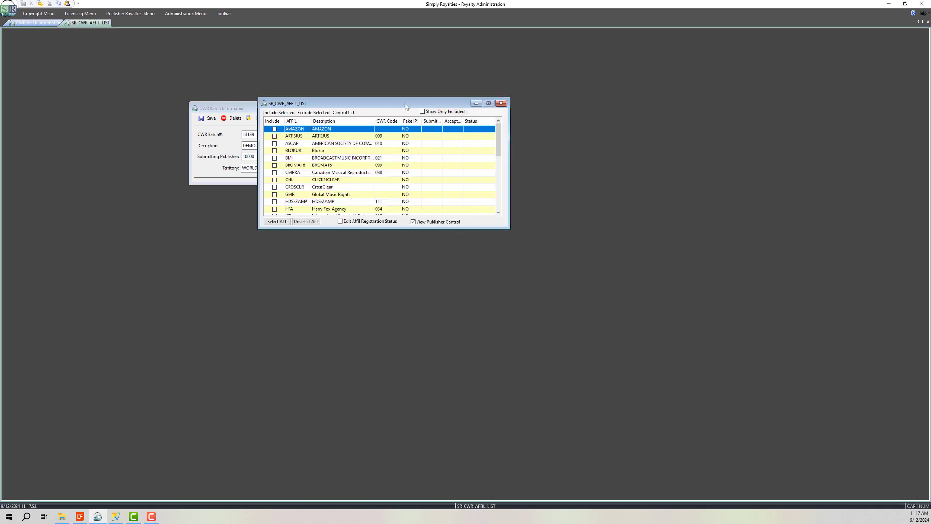
left_click_drag(405, 108, 410, 133)
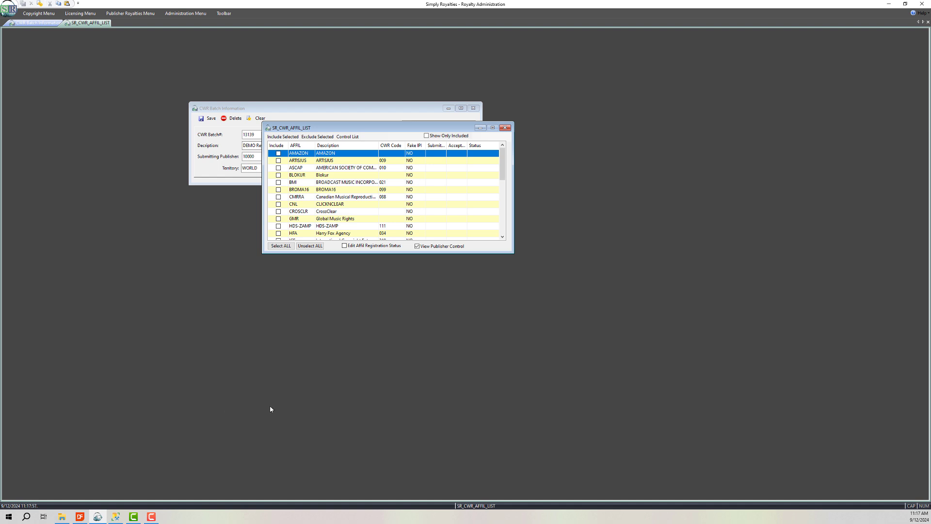
left_click_drag(393, 127, 274, 131)
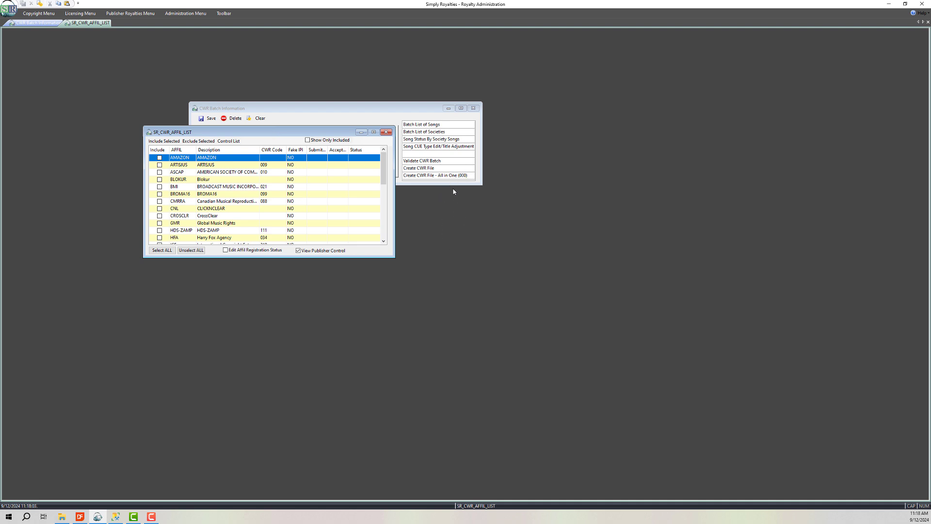
left_click_drag(279, 133, 402, 94)
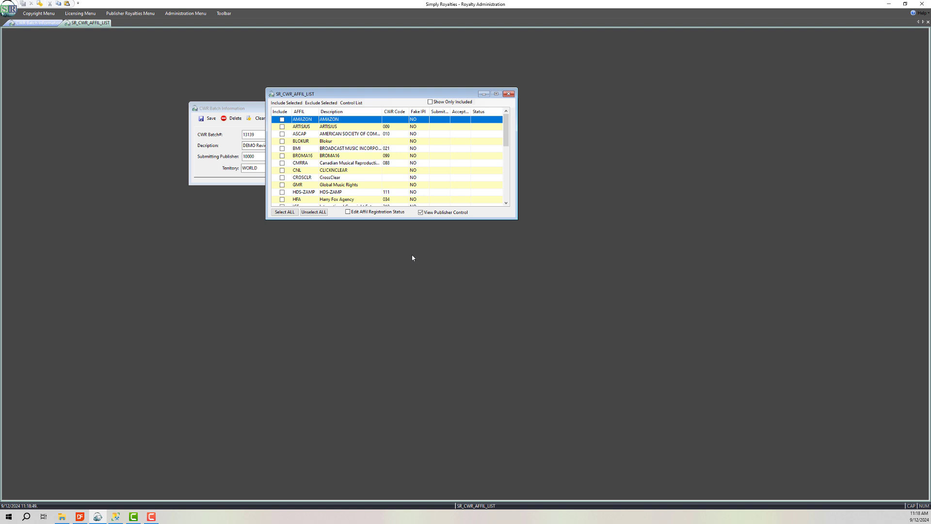
left_click(282, 134)
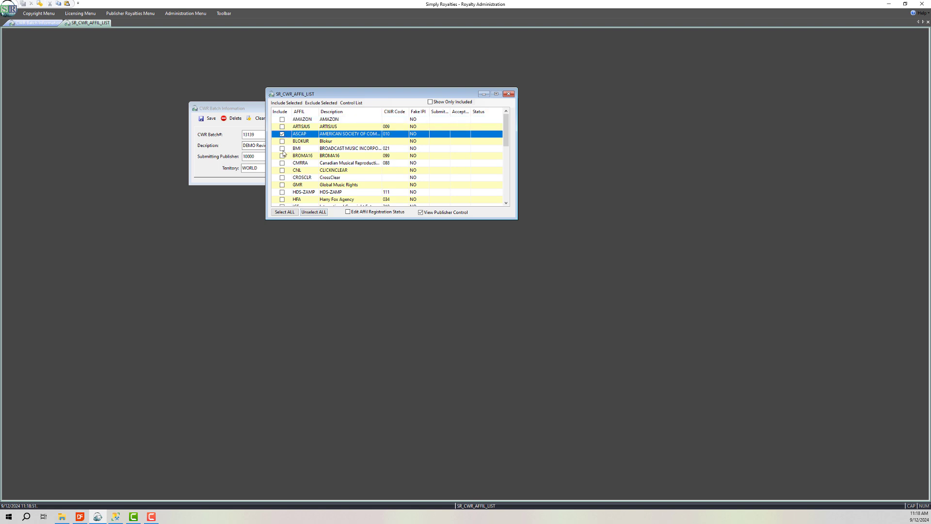
left_click(281, 149)
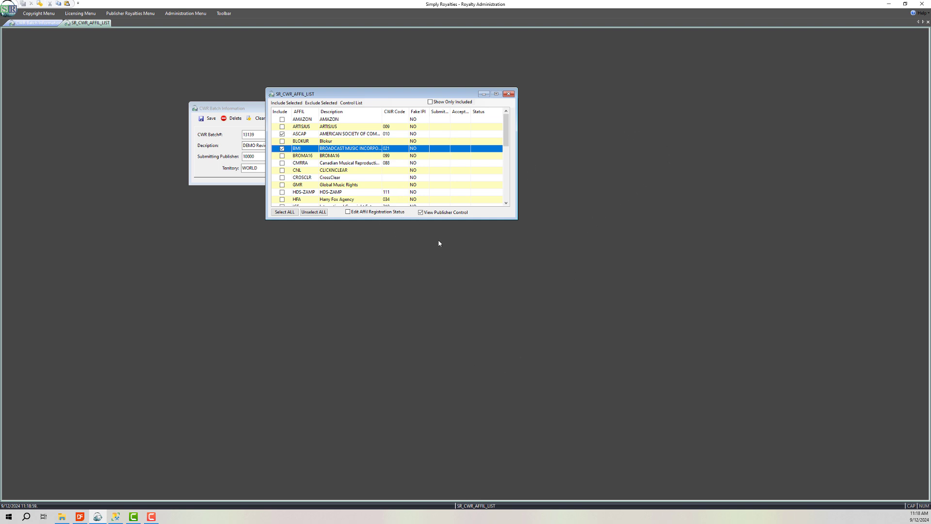
Enable editing of society registration status and open the song status list for ASCAP
left_click(348, 212)
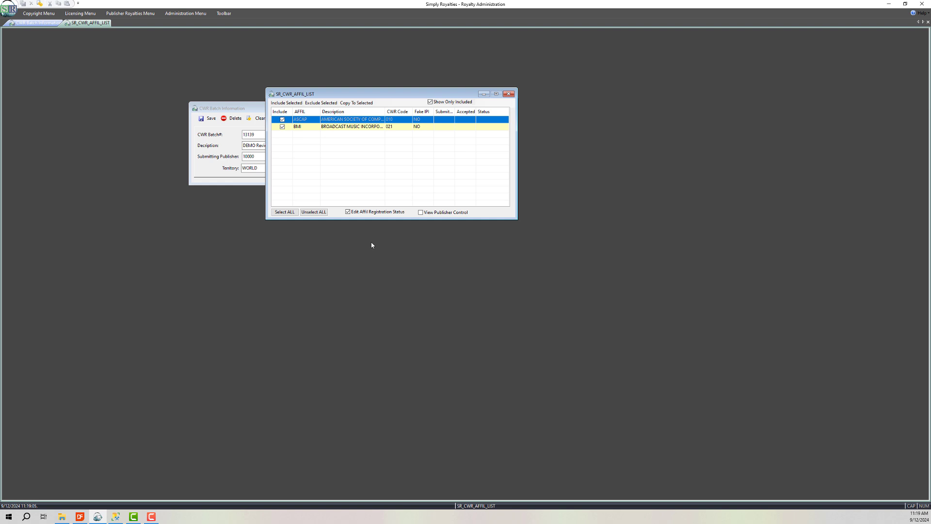
left_click(361, 122)
double_click(360, 122)
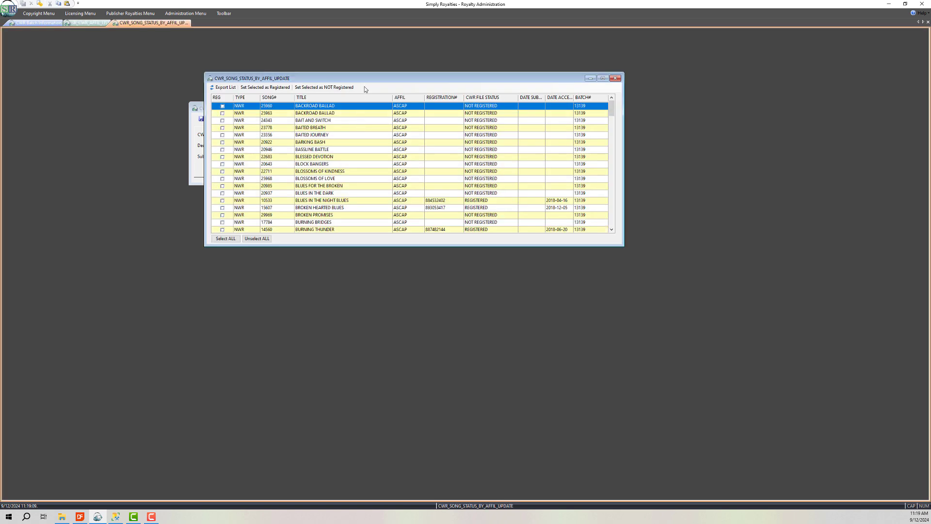
left_click_drag(362, 83, 362, 99)
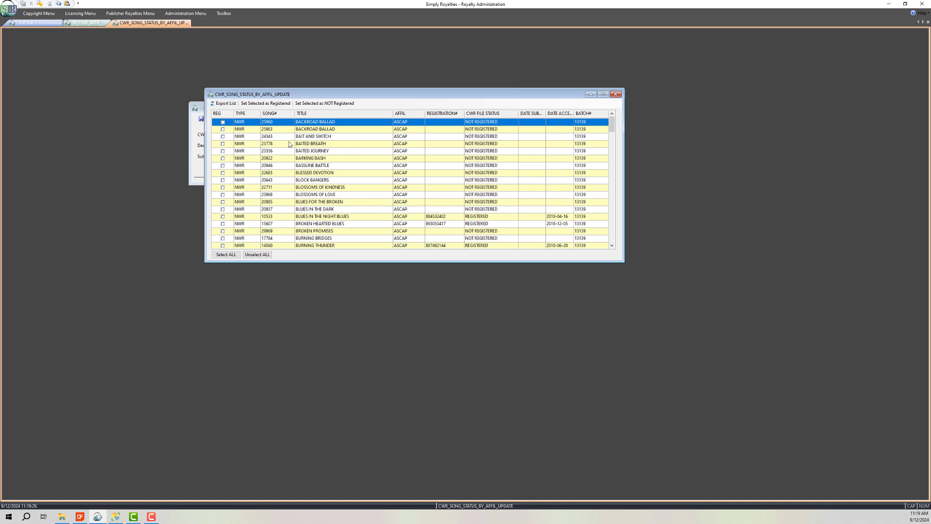
Mark BLUES IN THE NIGHT BLUES as registered with ASCAP and sort the songs by CWR file status
left_click(483, 217)
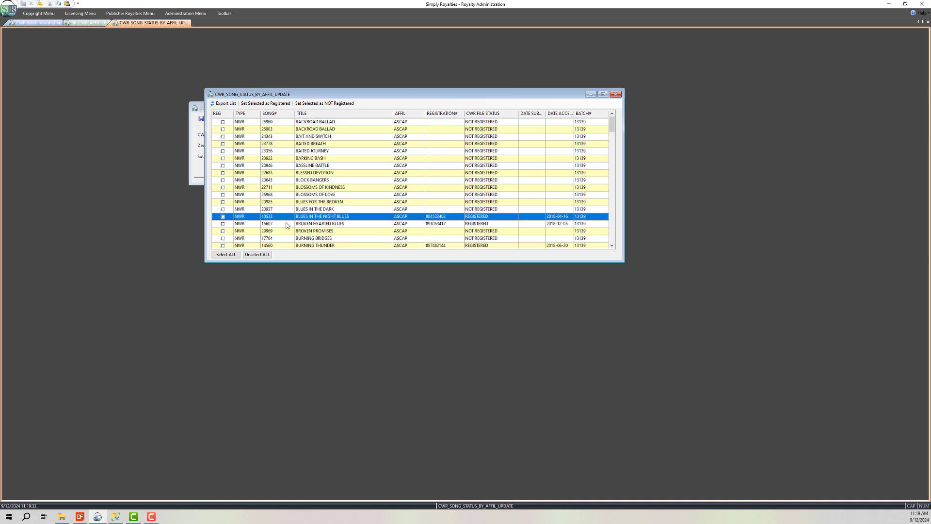
left_click(223, 217)
left_click(482, 116)
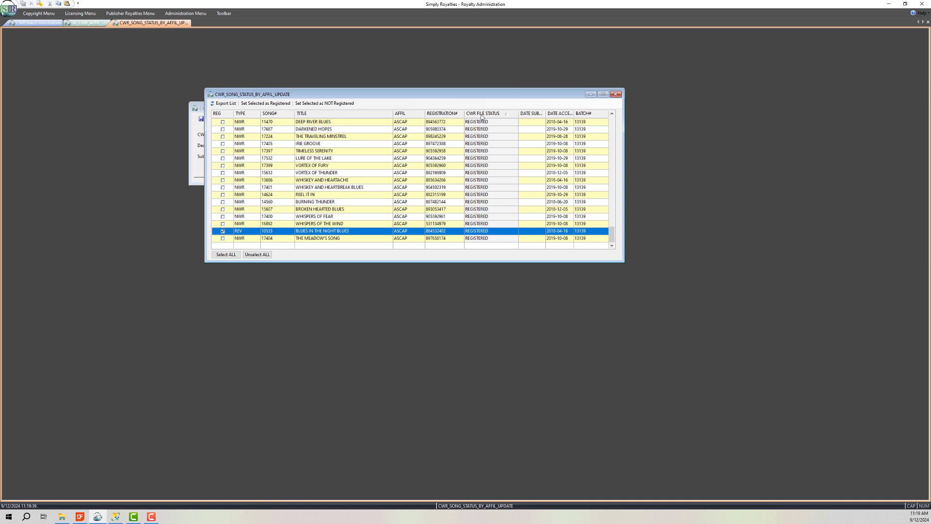
Sort the ASCAP songs by registration number and set WHISPERS OF THE WIND through DARKENED HOPES as registered
left_click(479, 239)
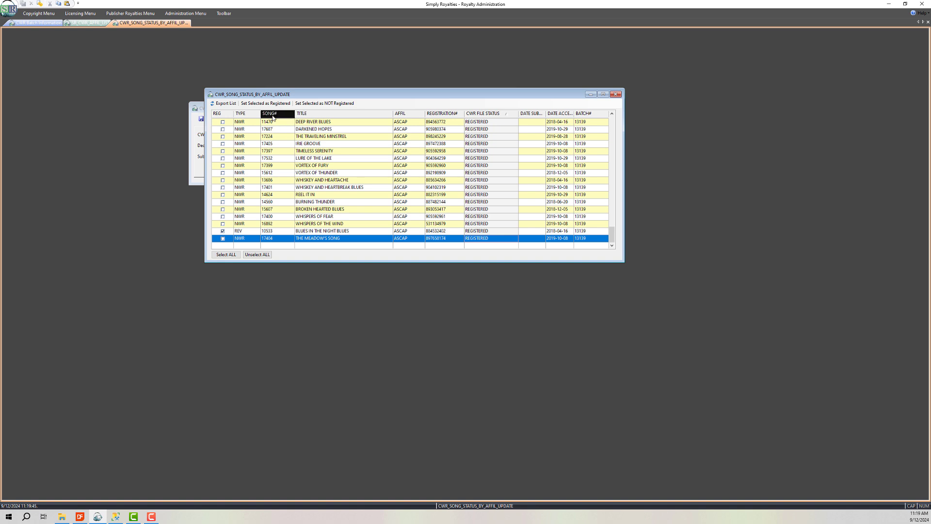
left_click(398, 115)
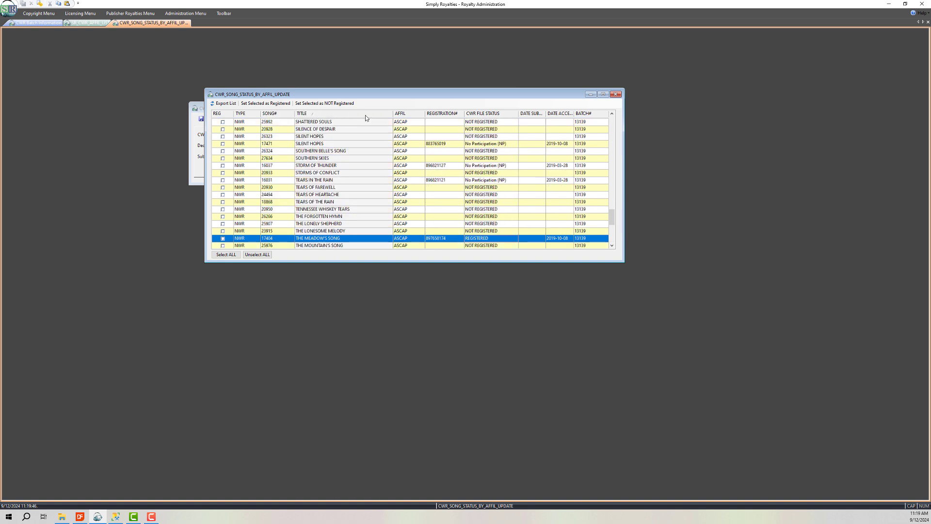
left_click(447, 116)
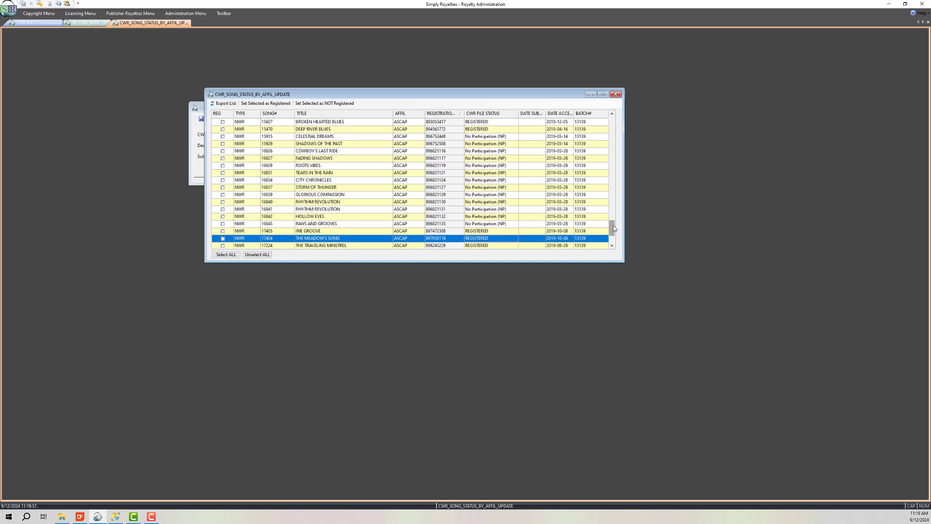
left_click_drag(612, 224, 613, 245)
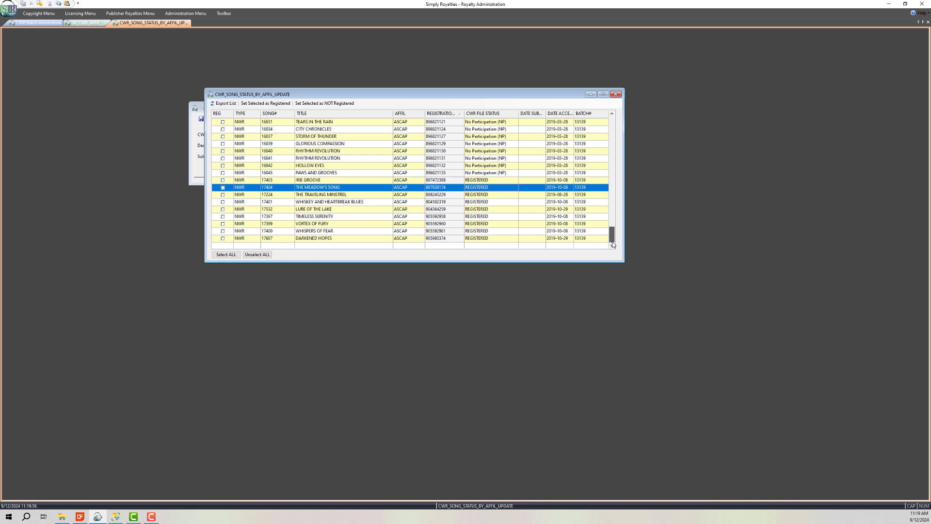
left_click(457, 239)
left_click_drag(611, 236, 603, 221)
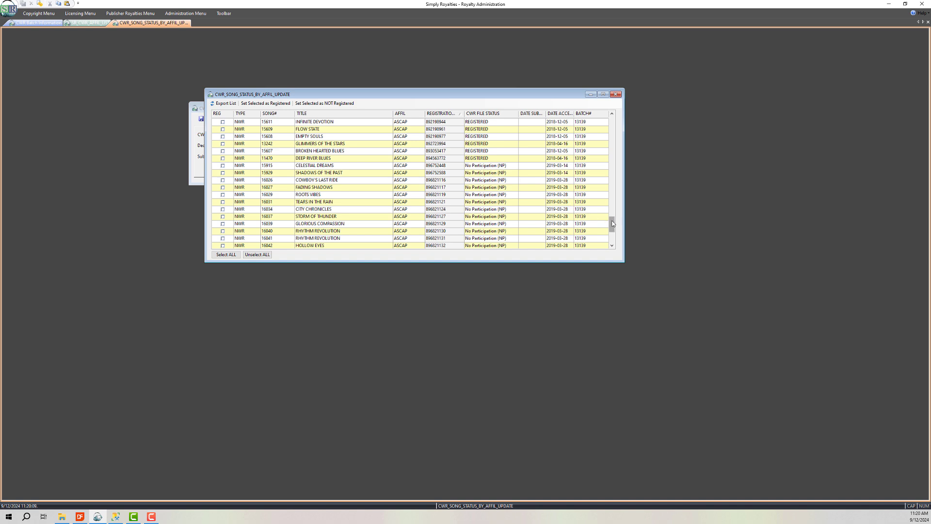
left_click_drag(613, 223, 610, 212)
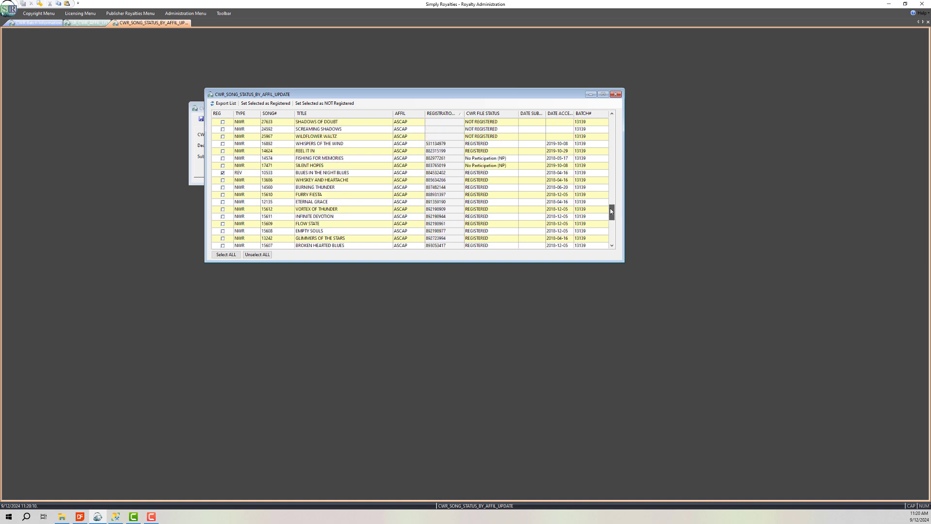
left_click(442, 146, "shift")
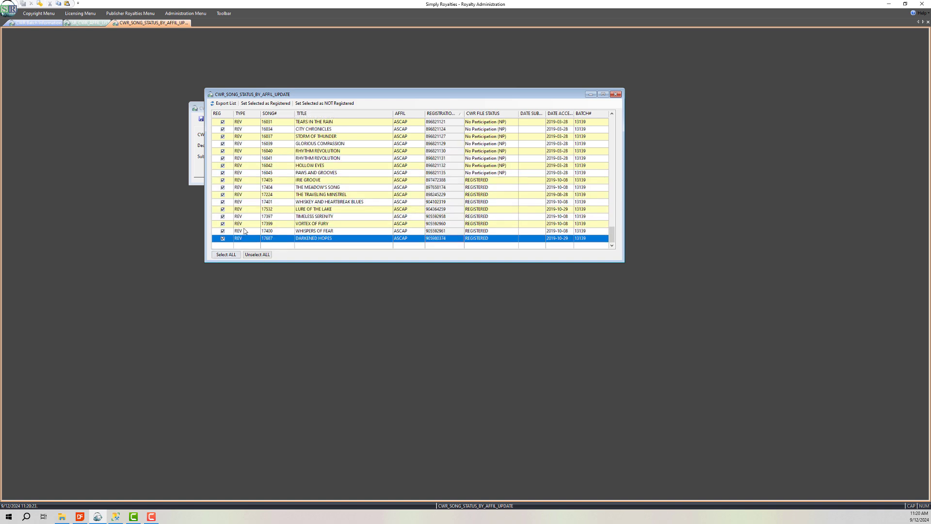
Open the song status list for BMI and sort it by registration number in descending order
left_click_drag(612, 235, 607, 204)
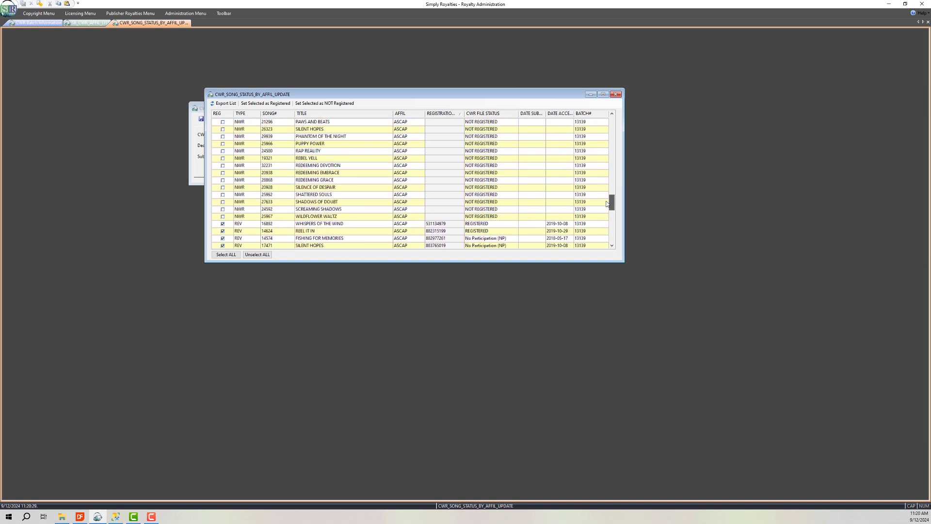
left_click_drag(607, 203, 607, 204)
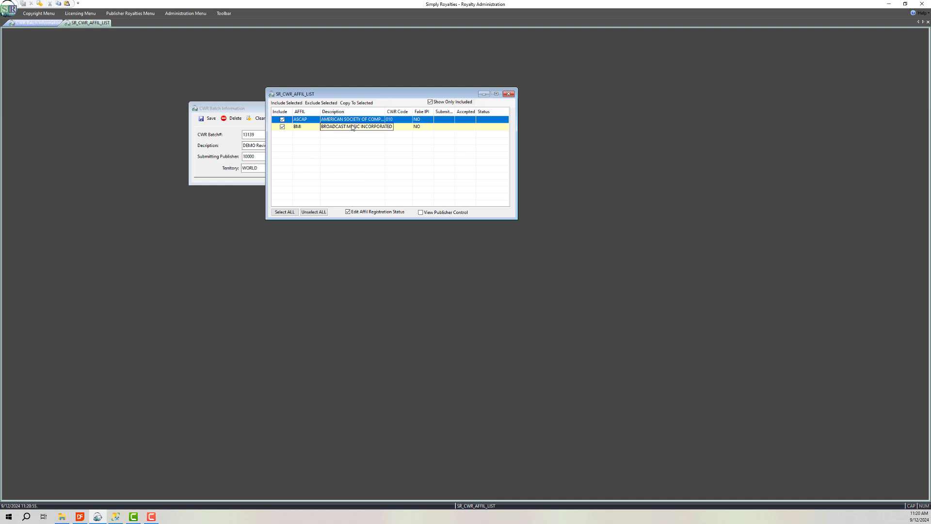
double_click(352, 130)
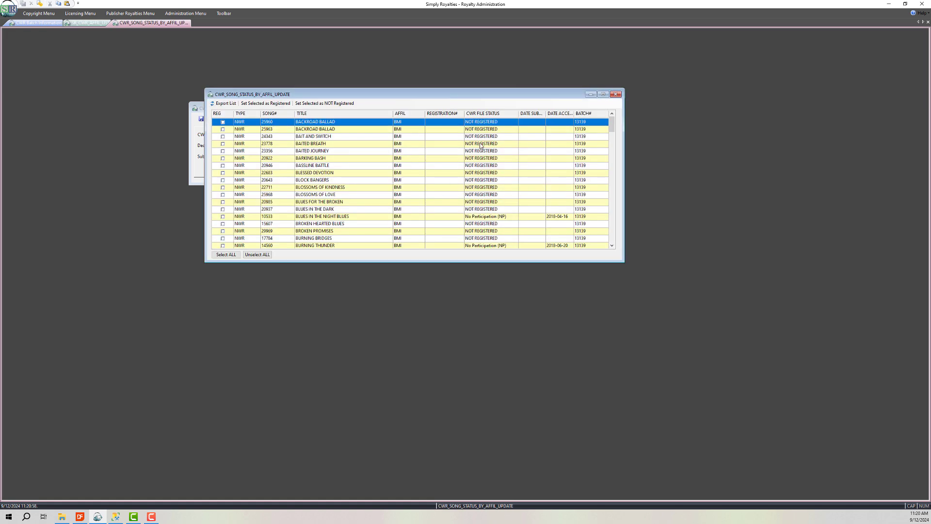
left_click(437, 114)
left_click_drag(611, 132, 597, 119)
left_click(457, 114)
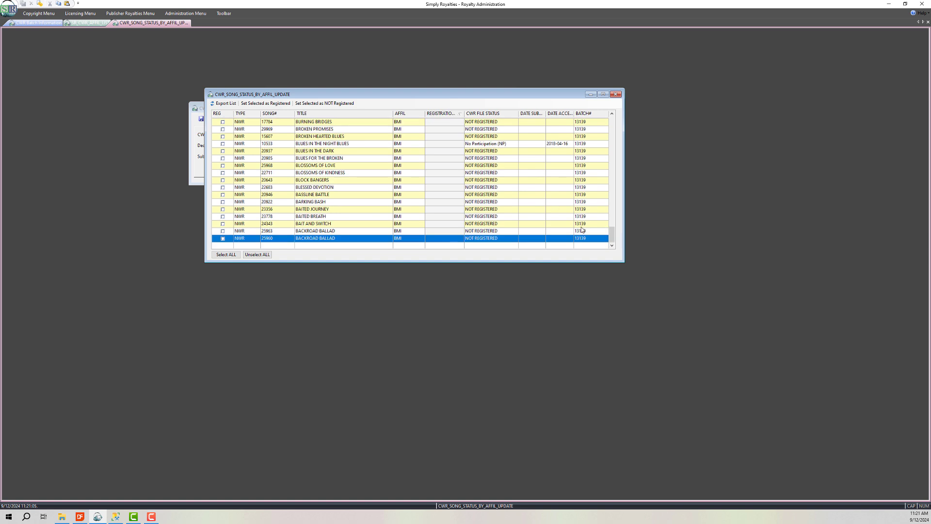
left_click_drag(611, 230, 605, 110)
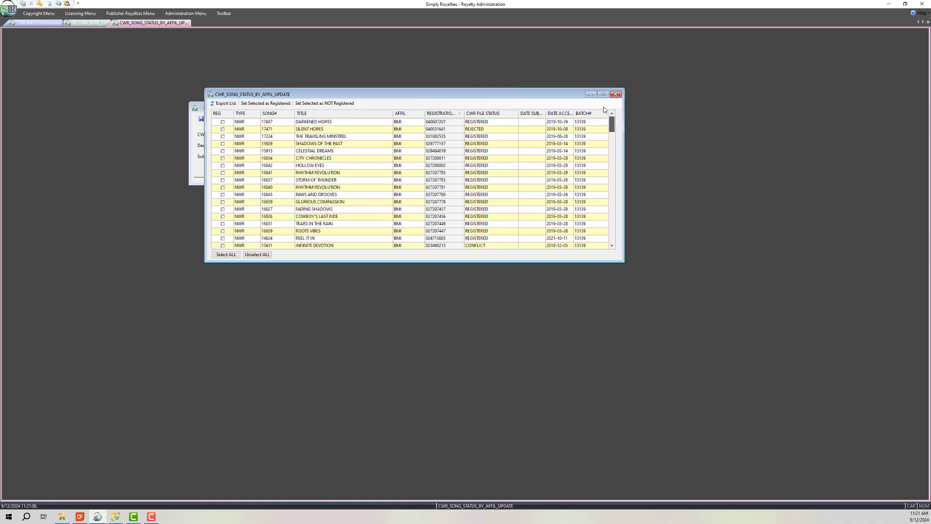
Set the BMI songs with registration numbers, DARKENED HOPES through WHISPERS OF THE WIND, as registered and close the song list
left_click(471, 123)
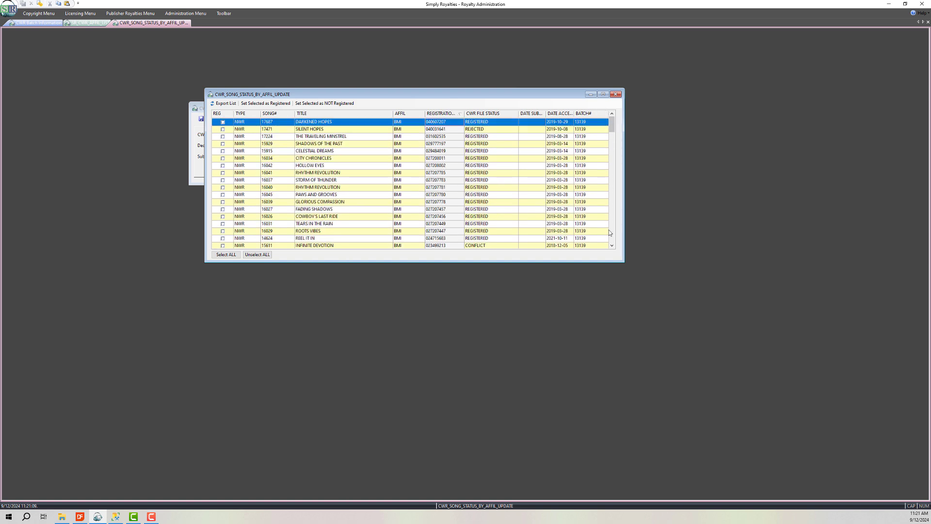
left_click(609, 230)
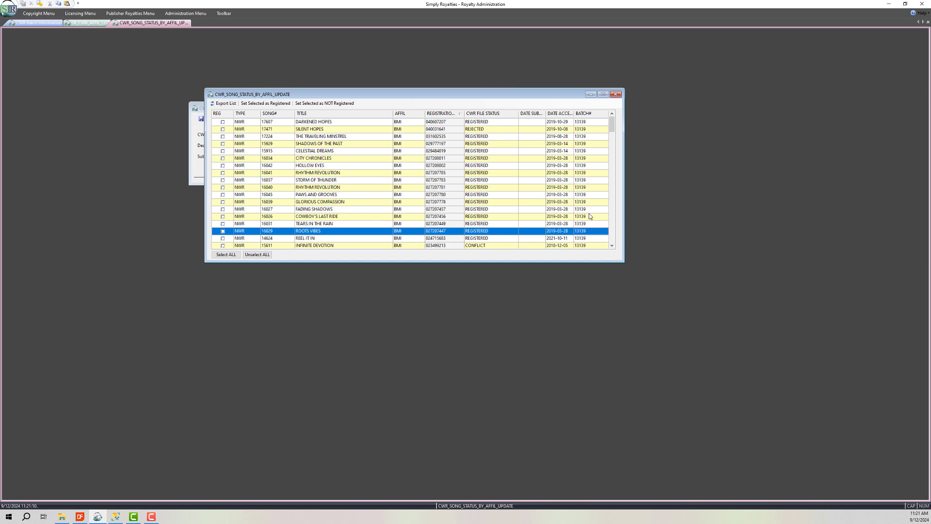
left_click(612, 228)
left_click(441, 173, "shift")
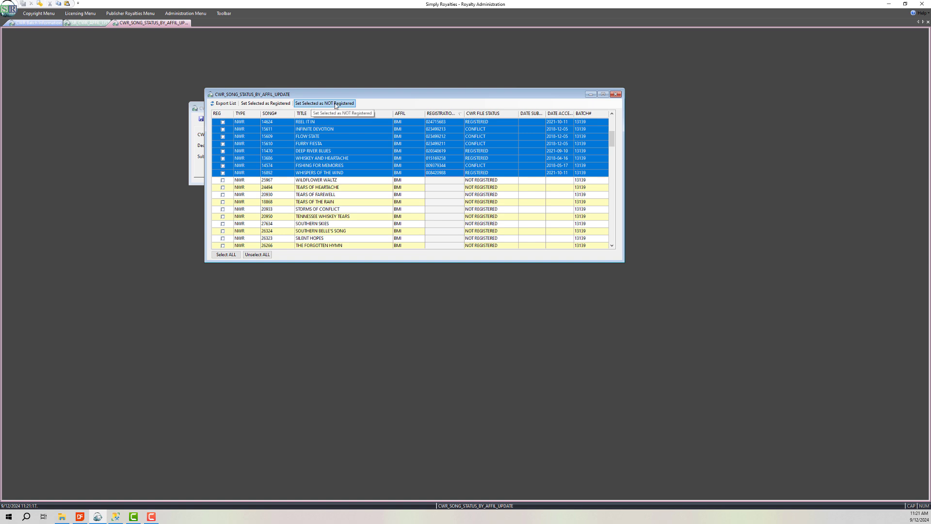
left_click(265, 103)
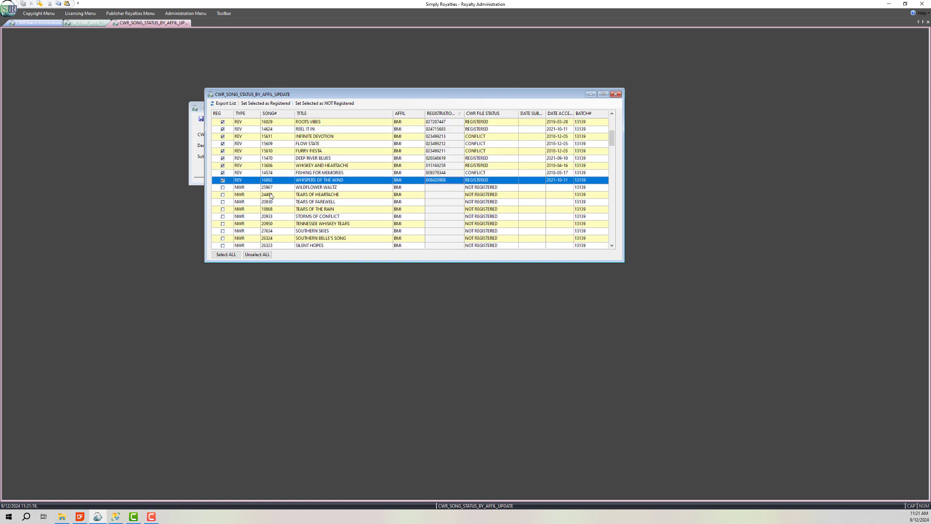
left_click(615, 95)
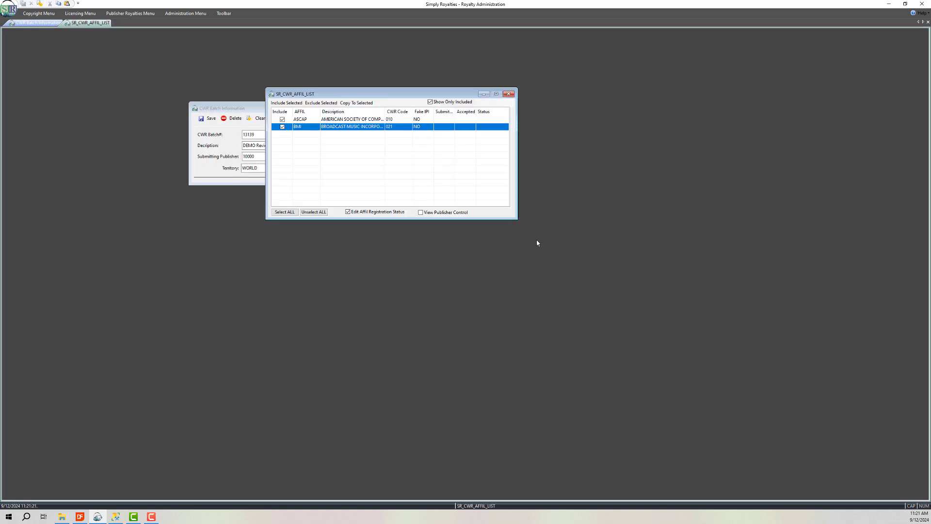
Enable viewing of publisher control, open the publisher control list for ASCAP, and sort it by publisher name, followed by ASCAP value
left_click(421, 213)
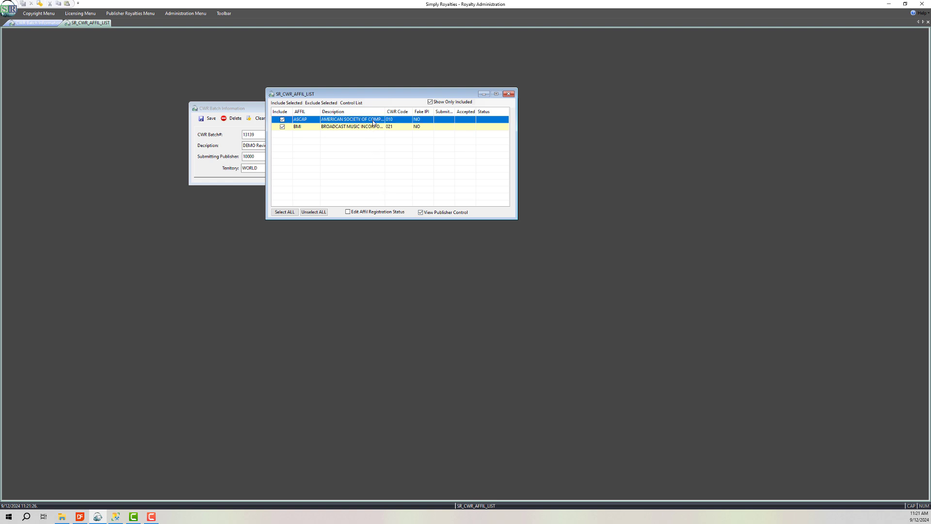
double_click(373, 123)
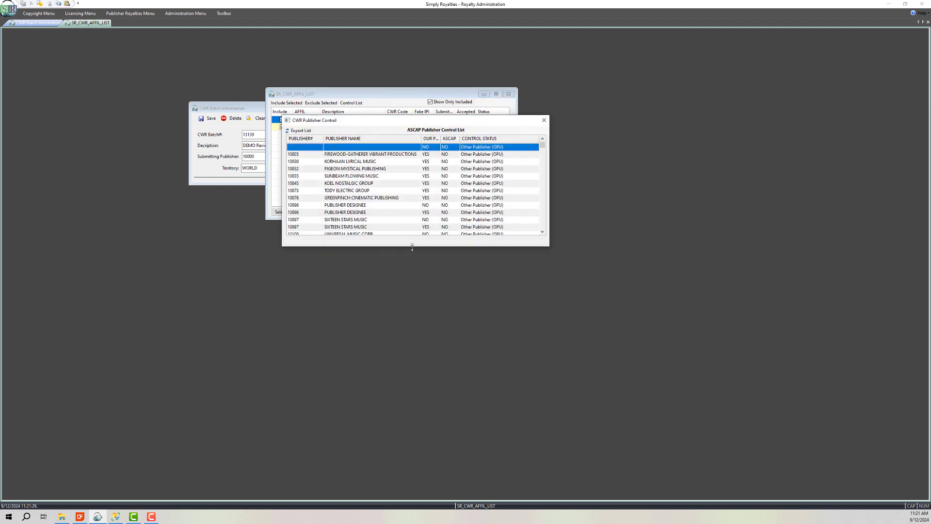
left_click_drag(410, 246, 412, 297)
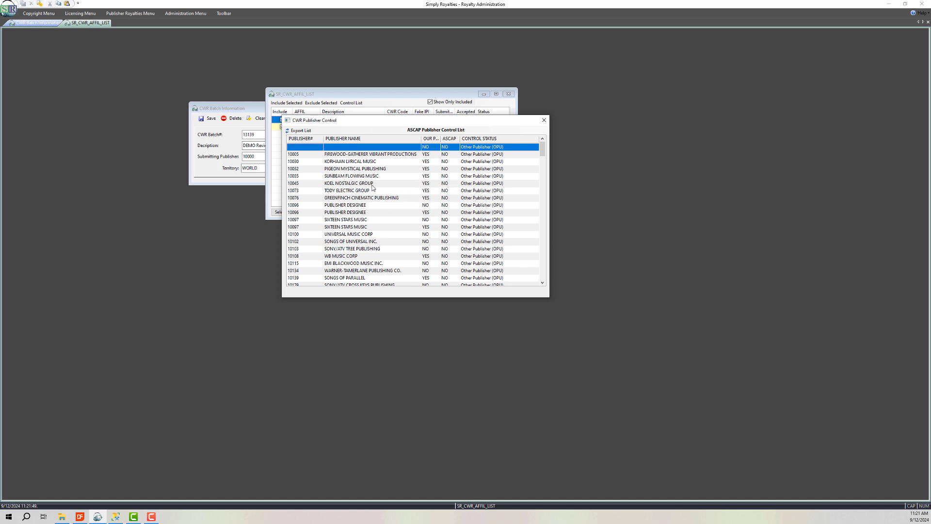
left_click(369, 139)
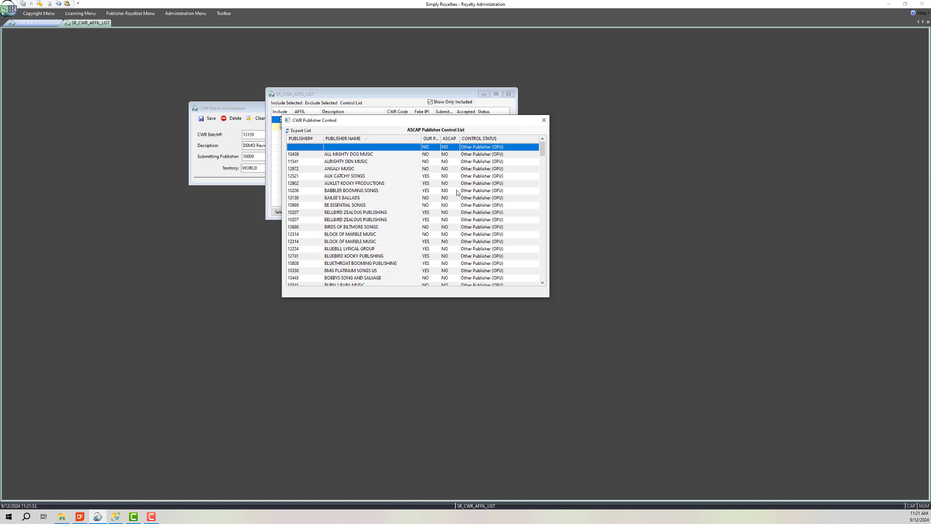
left_click(428, 177)
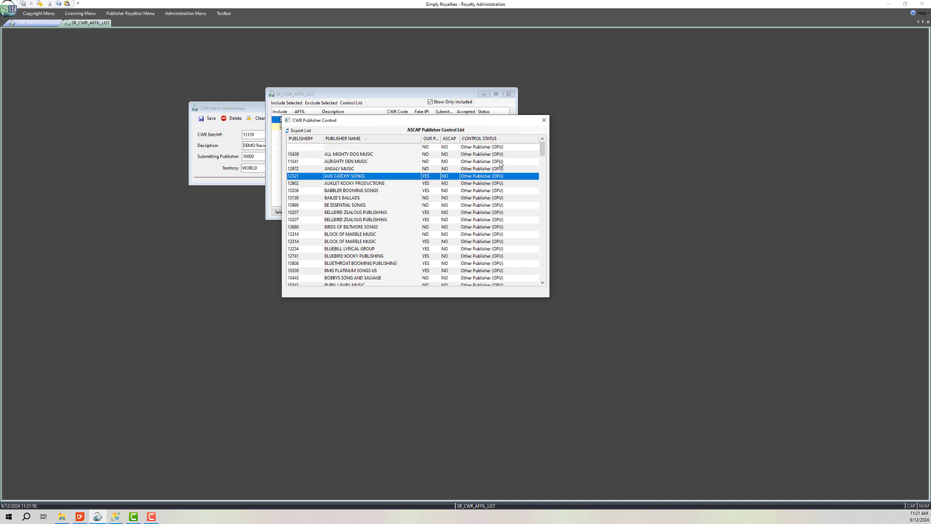
left_click(450, 139)
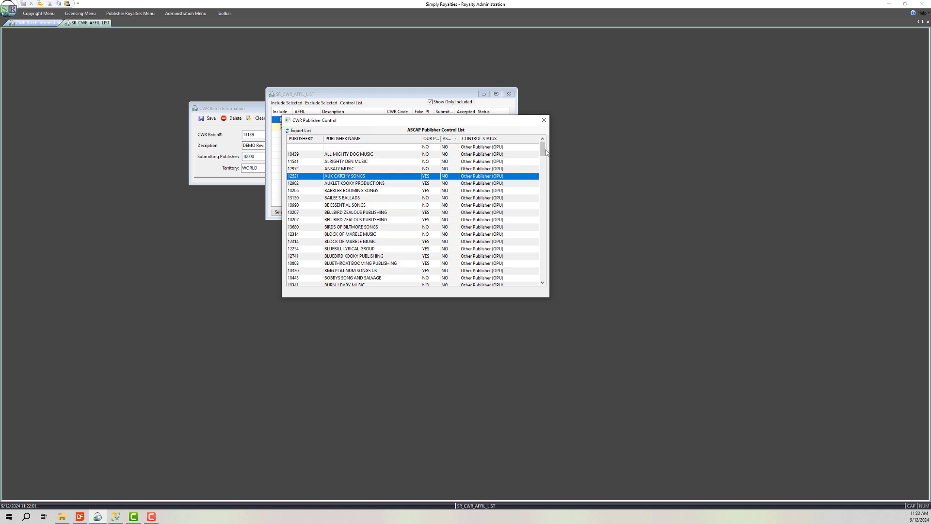
Set the ASCAP value of publisher OUZEL FLOWING SONGS to NO
left_click_drag(546, 152, 540, 284)
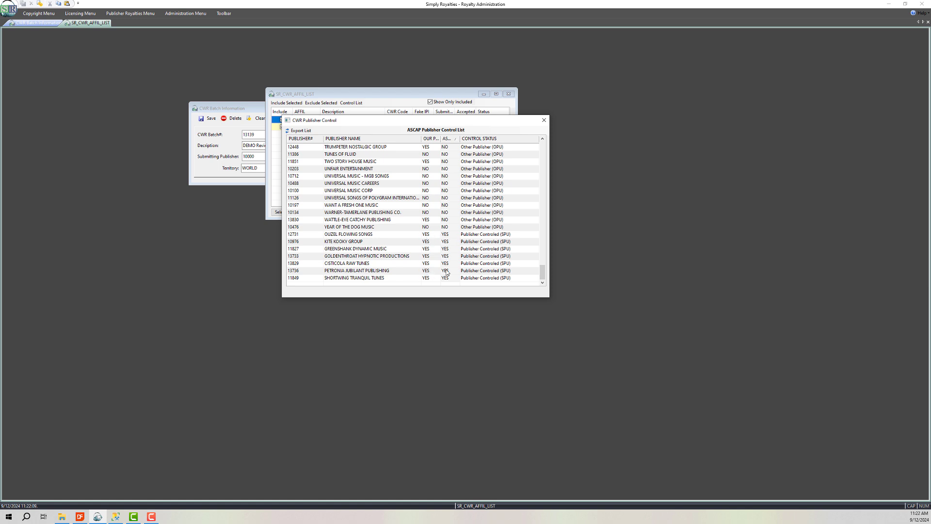
left_click(447, 236)
type("NO")
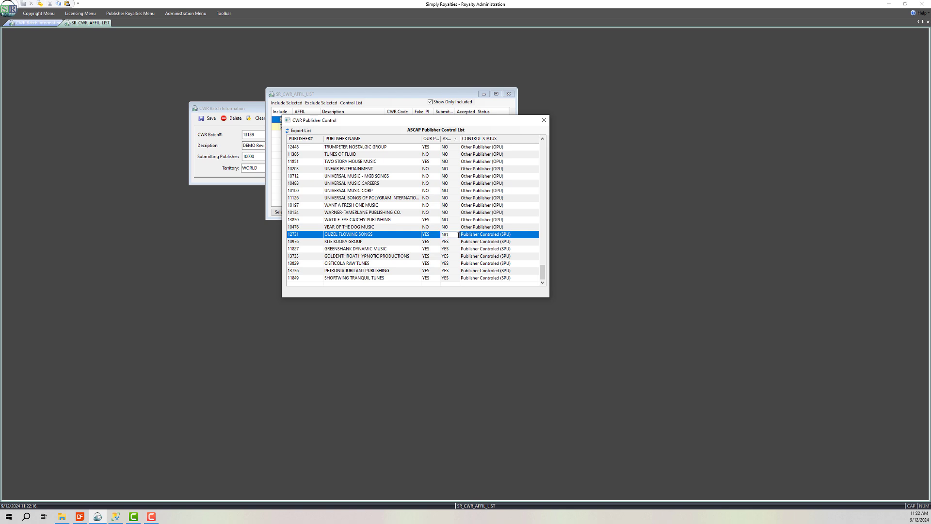
left_click(457, 227)
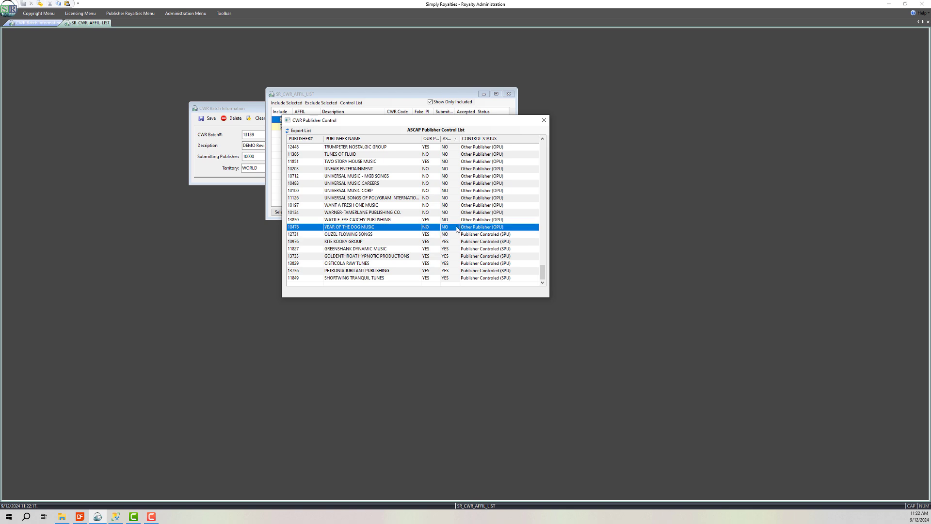
Set the ASCAP value of publisher OUZEL FLOWING SONGS back to YES
left_click(449, 234)
left_click(449, 235)
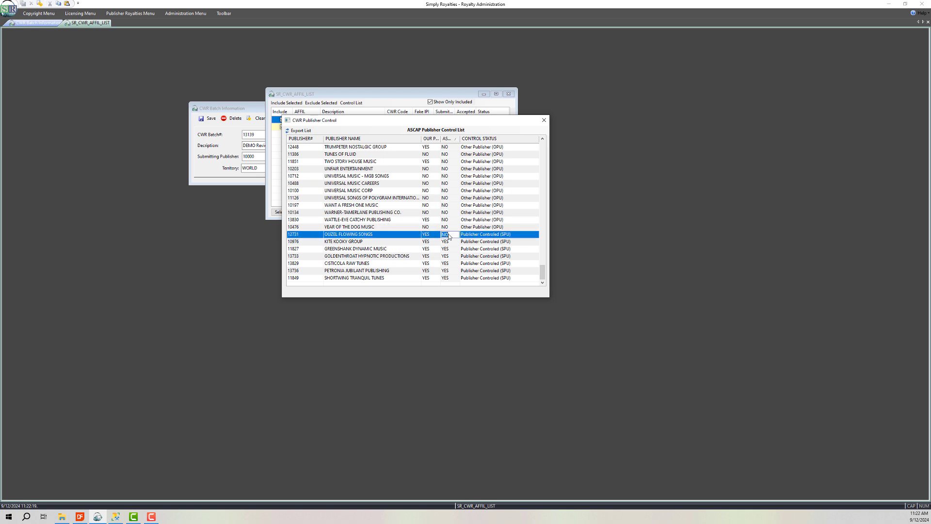
type("YES")
left_click(448, 227)
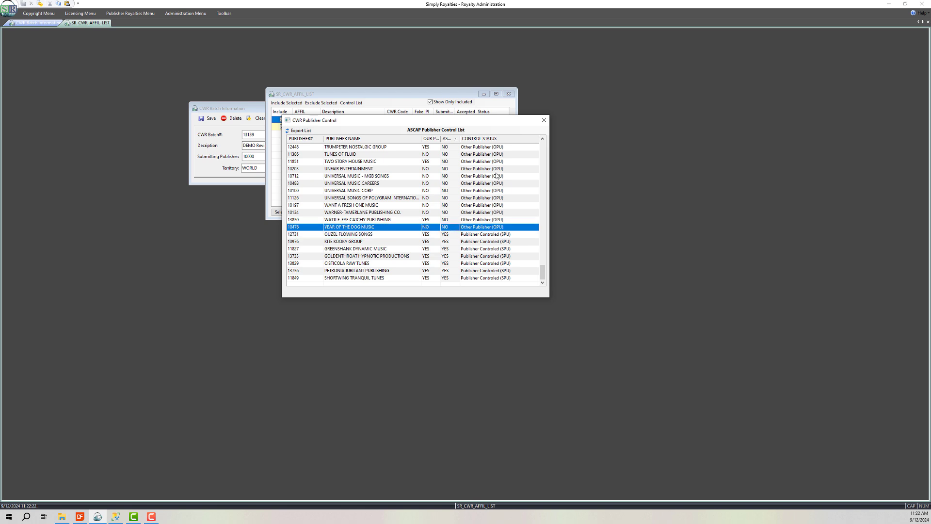
Close the ASCAP publisher control list, display all societies instead of only included ones, and close the society list
left_click(544, 121)
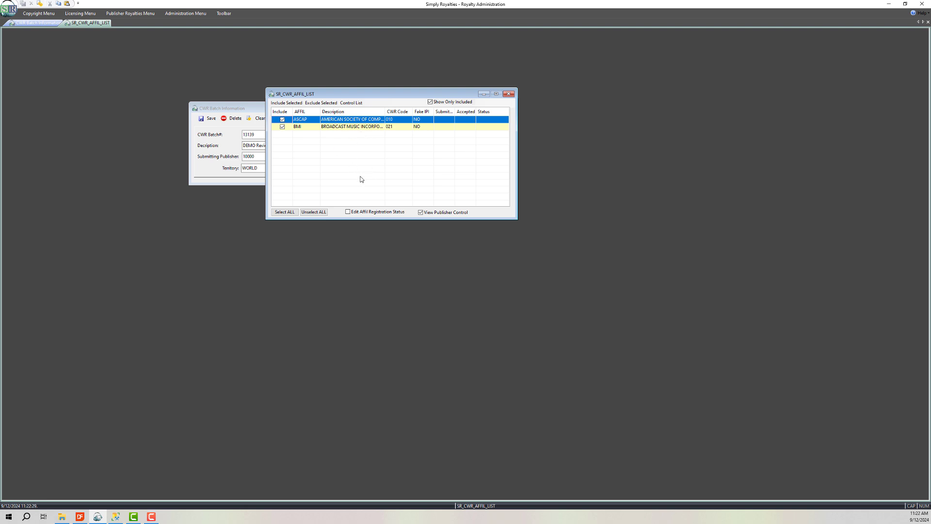
left_click(430, 102)
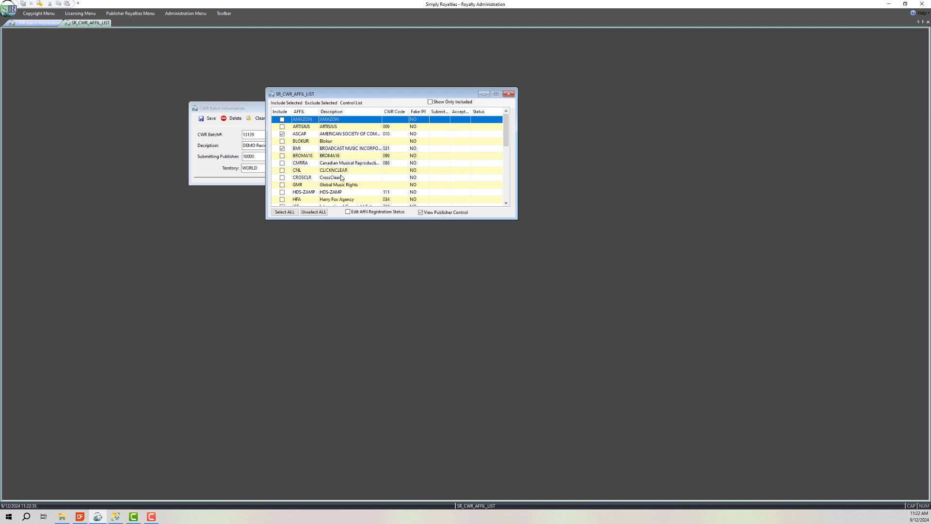
left_click(509, 95)
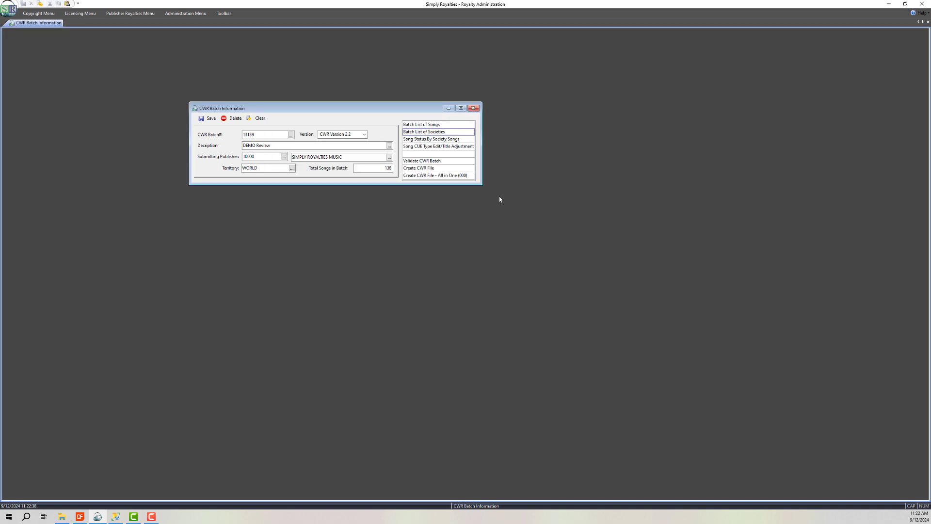
Open the batch's song status by society, check the ASCAP songs' registration status, and return to the batch information
left_click(445, 143)
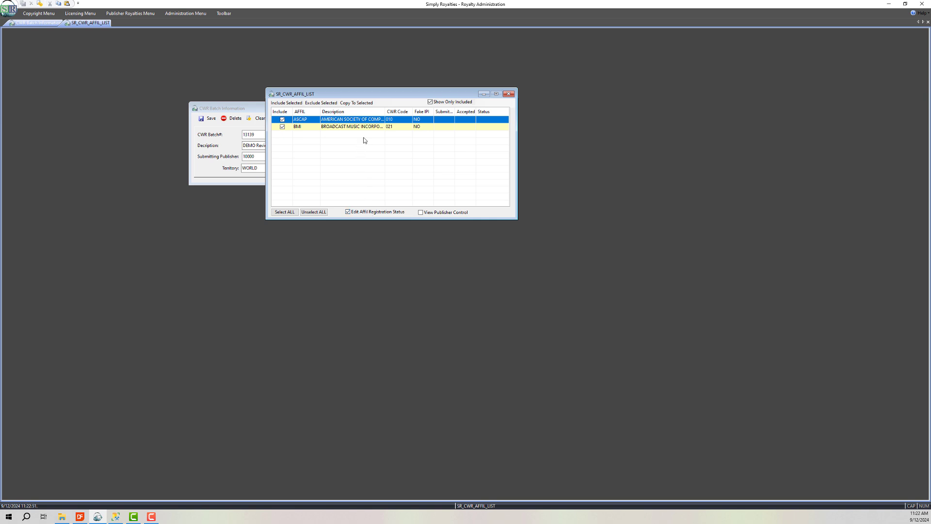
double_click(364, 119)
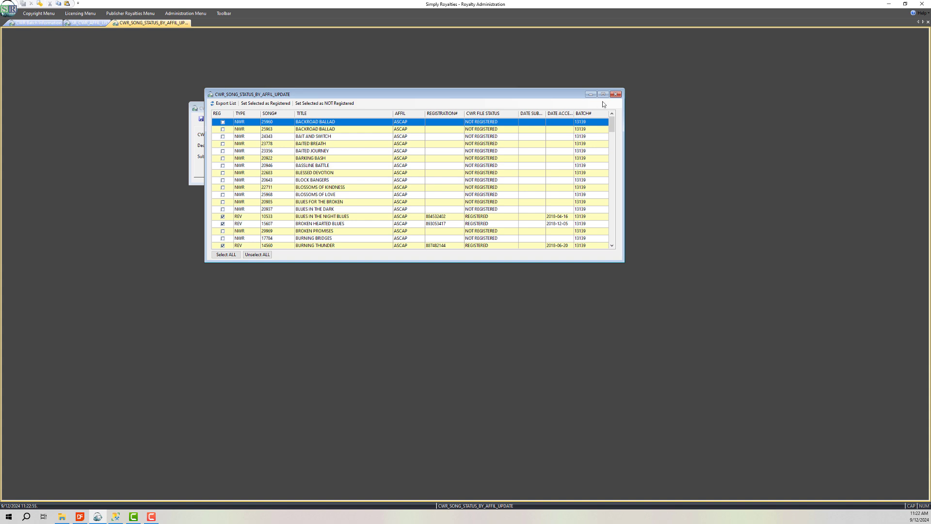
left_click(616, 94)
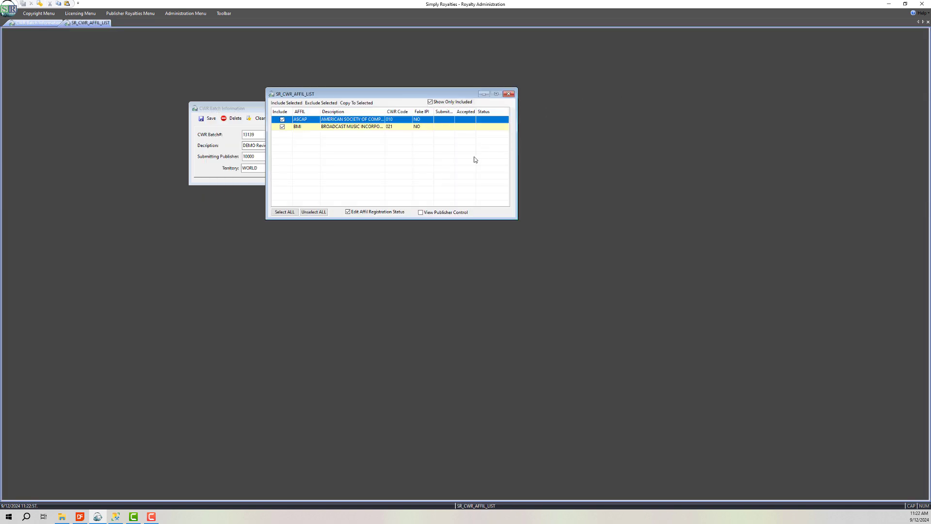
left_click(509, 94)
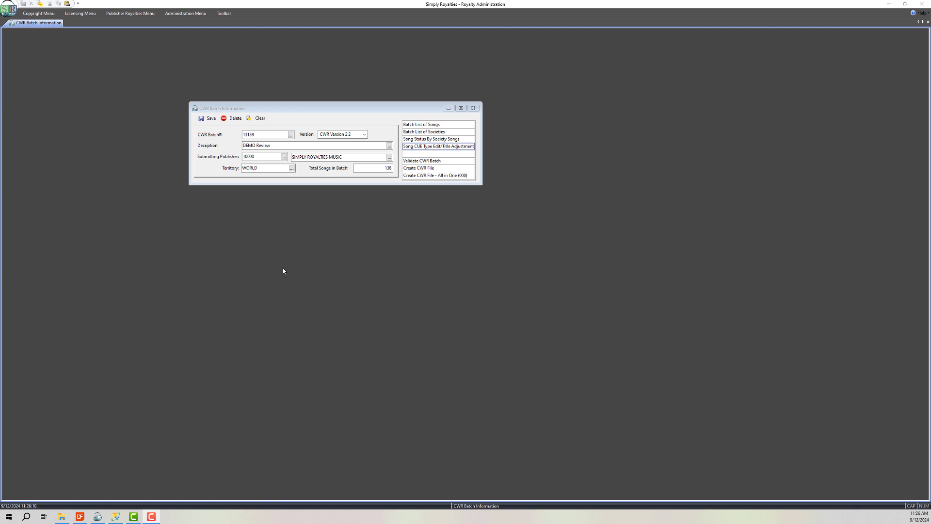
Open the batch's song cue type editor and assign cue type CUE01 to BLUES IN THE NIGHT BLUES
left_click(460, 151)
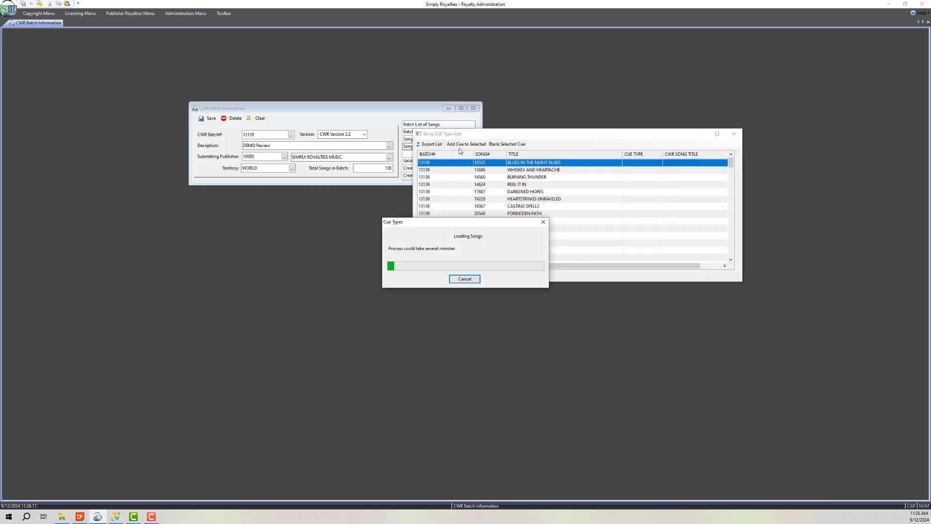
left_click_drag(516, 138, 323, 114)
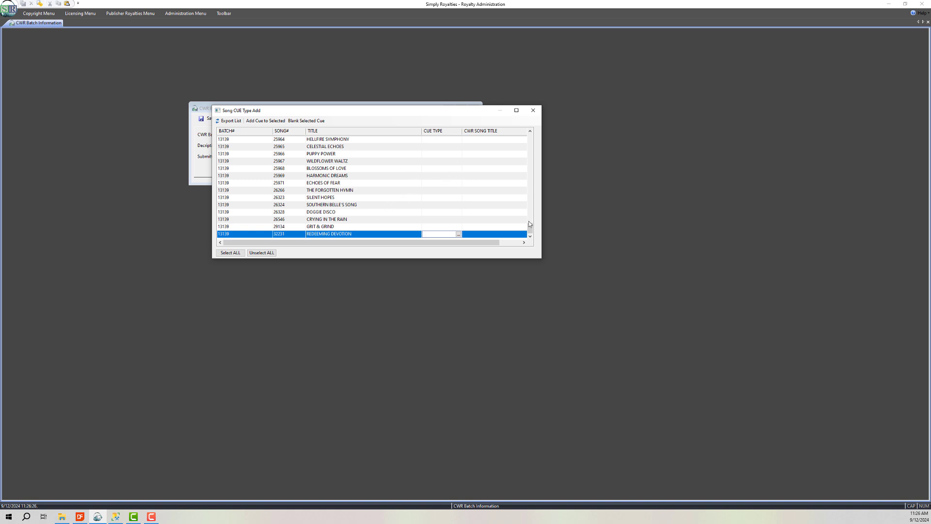
left_click_drag(529, 223, 530, 139)
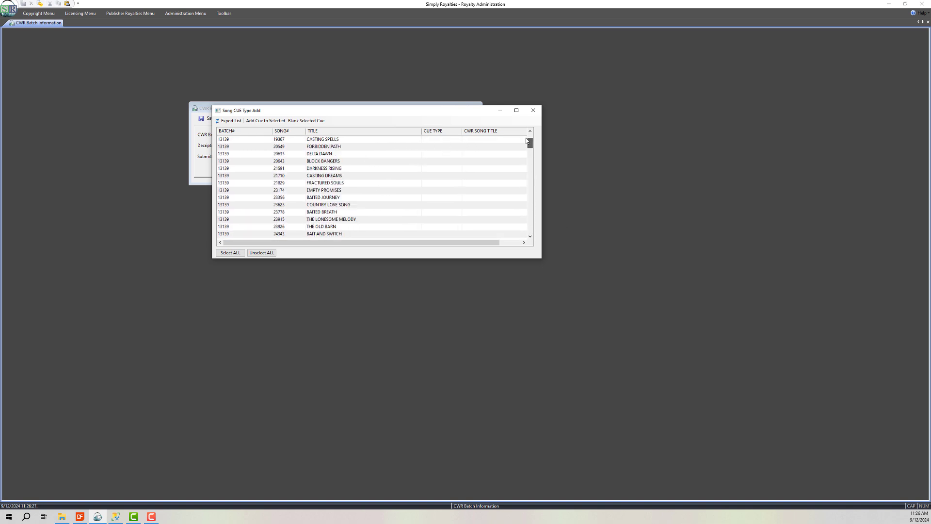
left_click(438, 140)
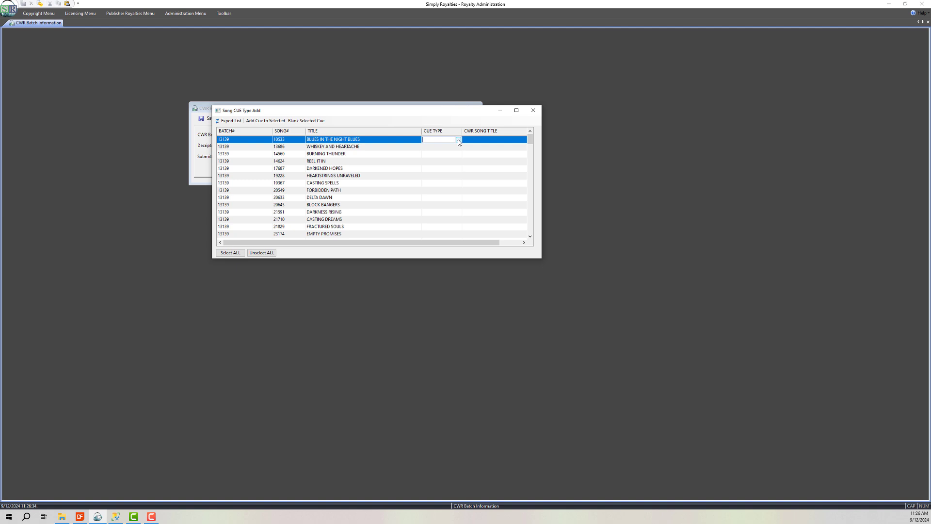
left_click(459, 140)
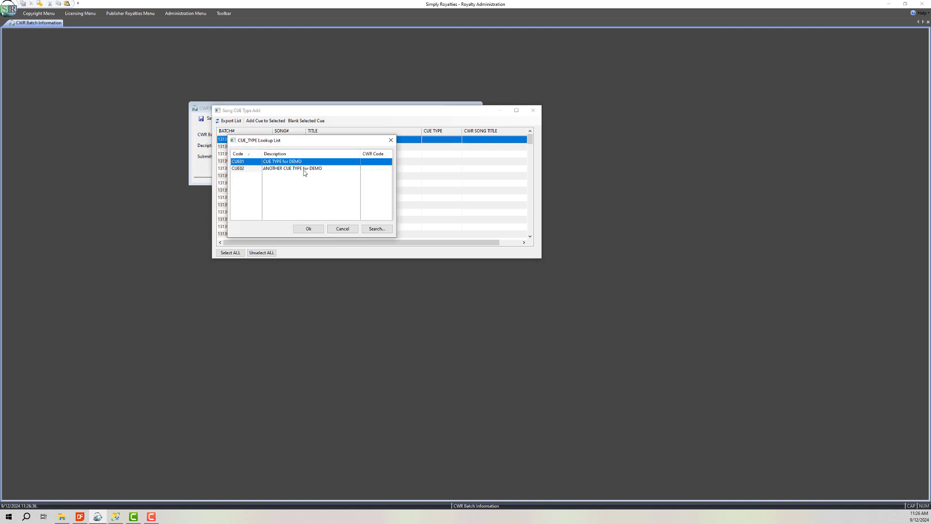
left_click(308, 229)
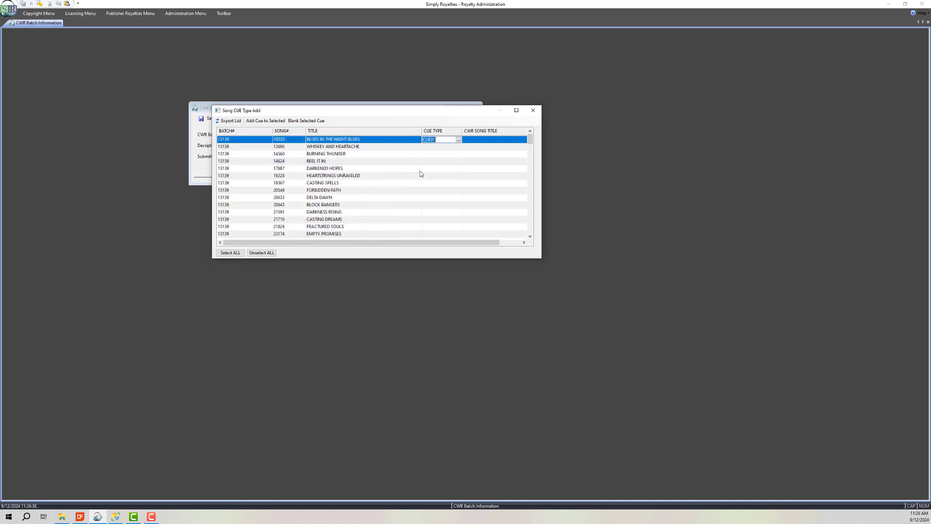
left_click(333, 147)
left_click(455, 283)
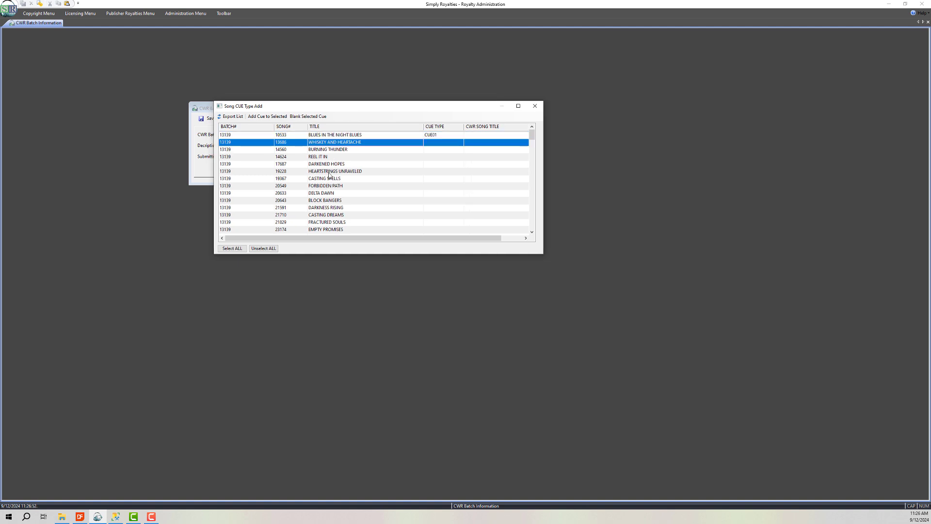
Assign cue type CUE02 to the five songs from WHISKEY AND HEARTACHE through HEARTSTRINGS UNRAVELED
left_click(329, 172, "shift")
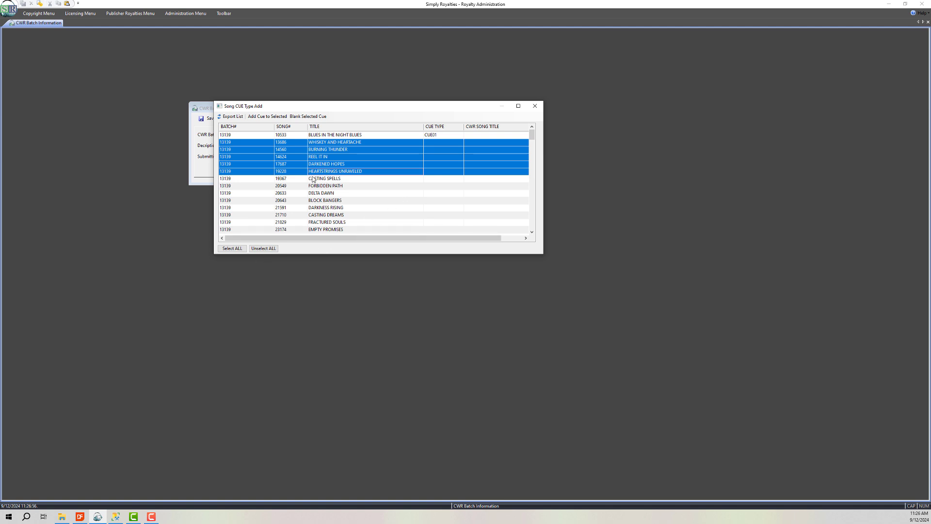
left_click(266, 117)
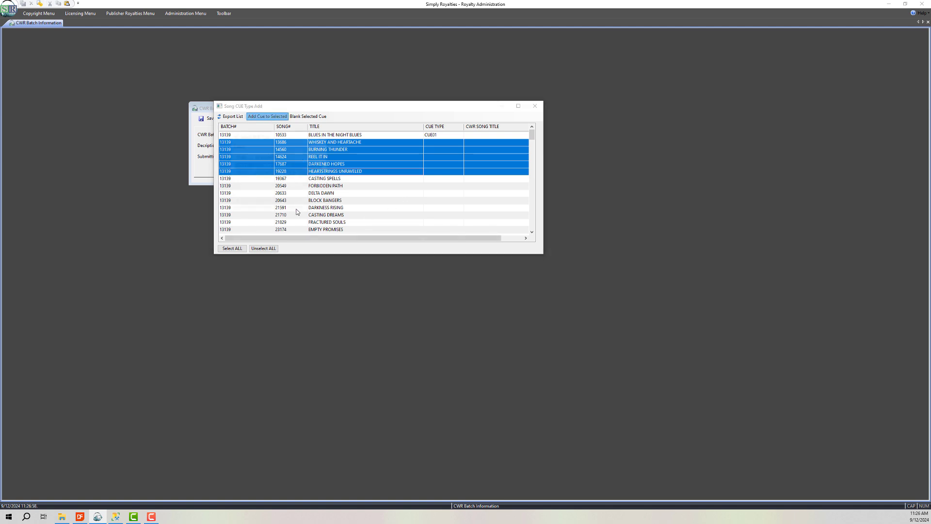
left_click(281, 175)
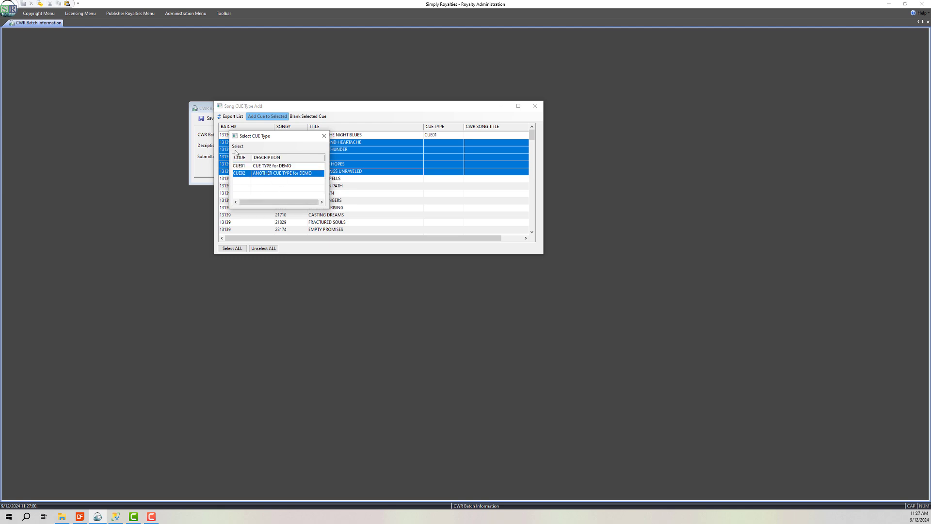
left_click(238, 147)
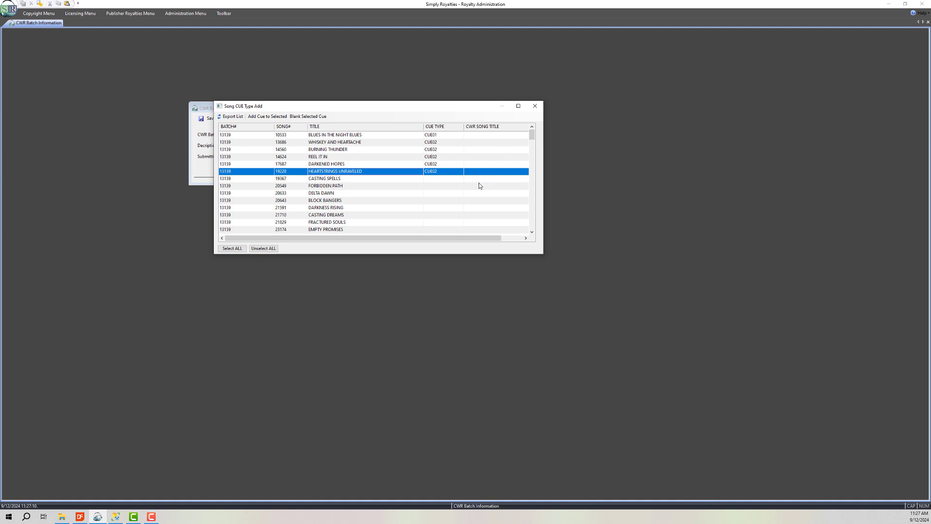
Set the CWR song title of CASTING SPELLS to CASTING SPELLS XXX and save it
left_click(369, 178)
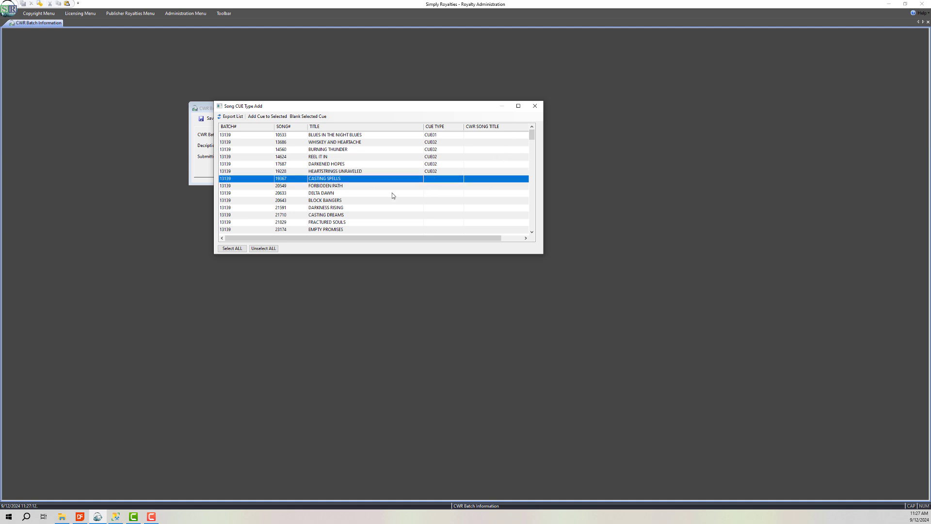
double_click(477, 181)
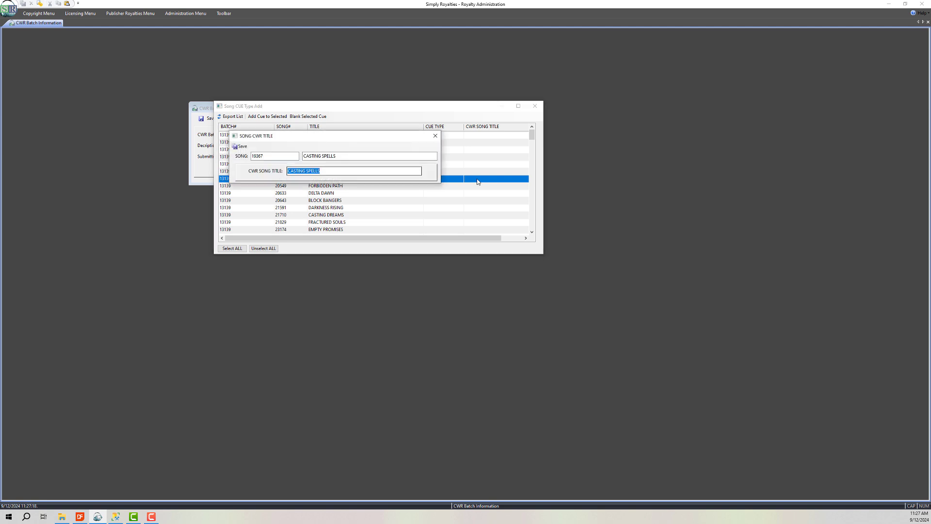
key("End")
type("XX")
left_click(240, 146)
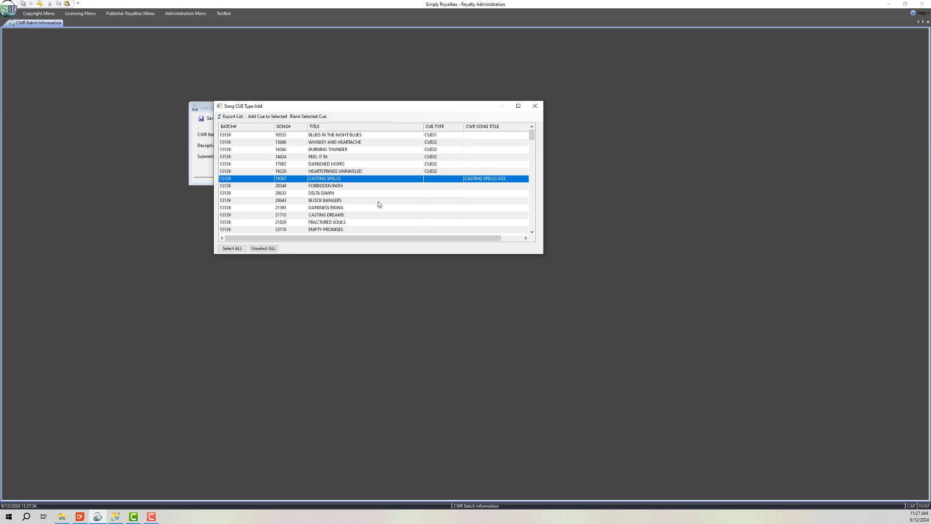
Reopen the CWR title of CASTING SPELLS to check it, and return to the batch information without changes
double_click(336, 179)
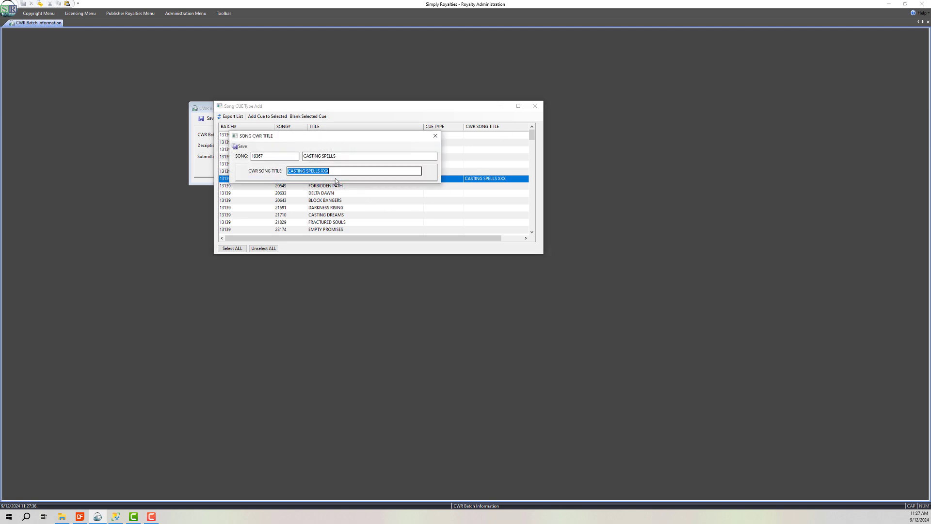
left_click(435, 136)
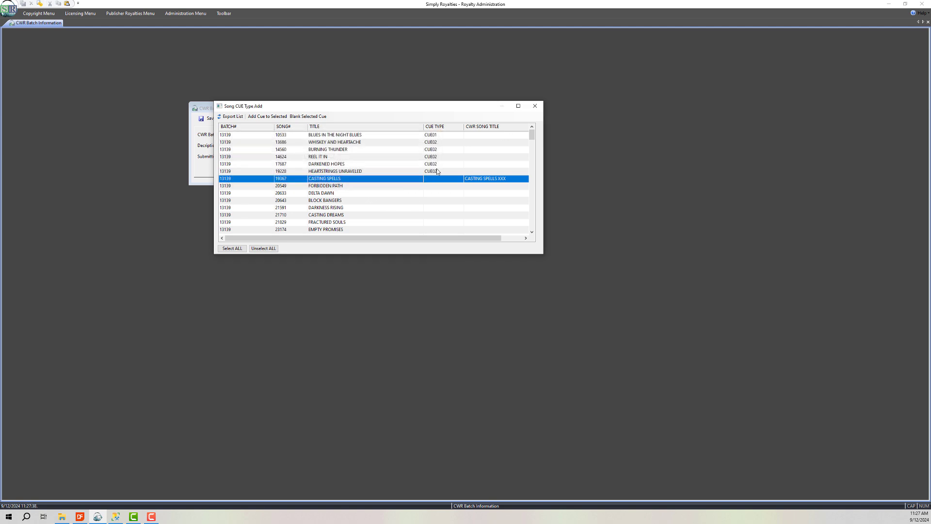
left_click(535, 106)
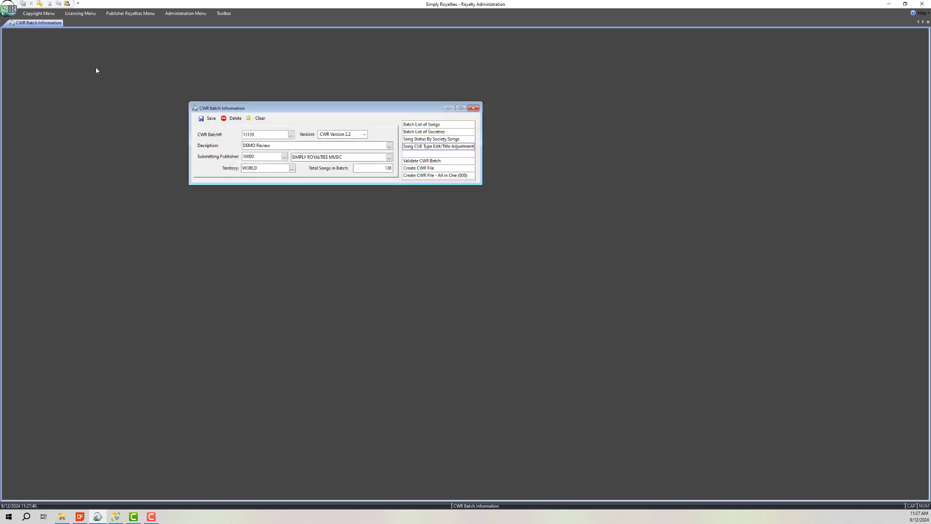
In the song record of CASTING SPELLS, add and save the alternate title "Different Titles Name", and close the record
left_click(38, 13)
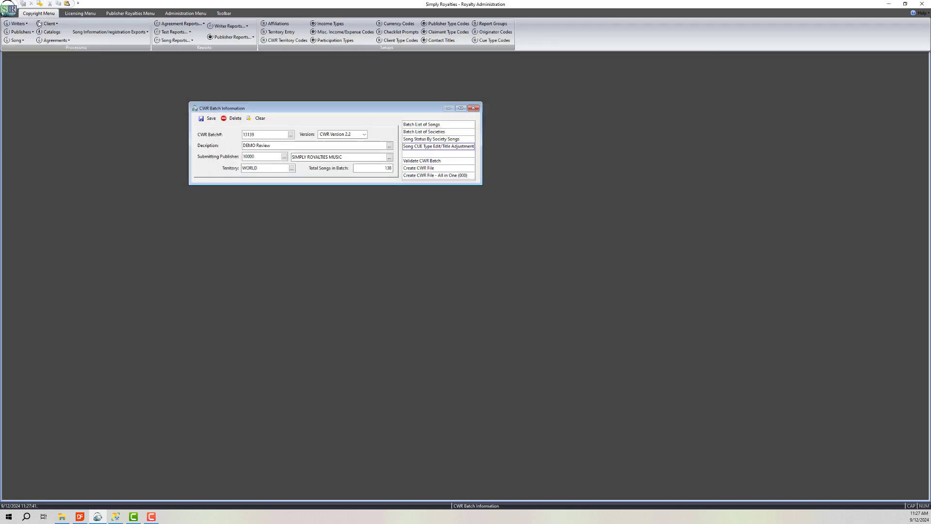
left_click(19, 41)
left_click(30, 49)
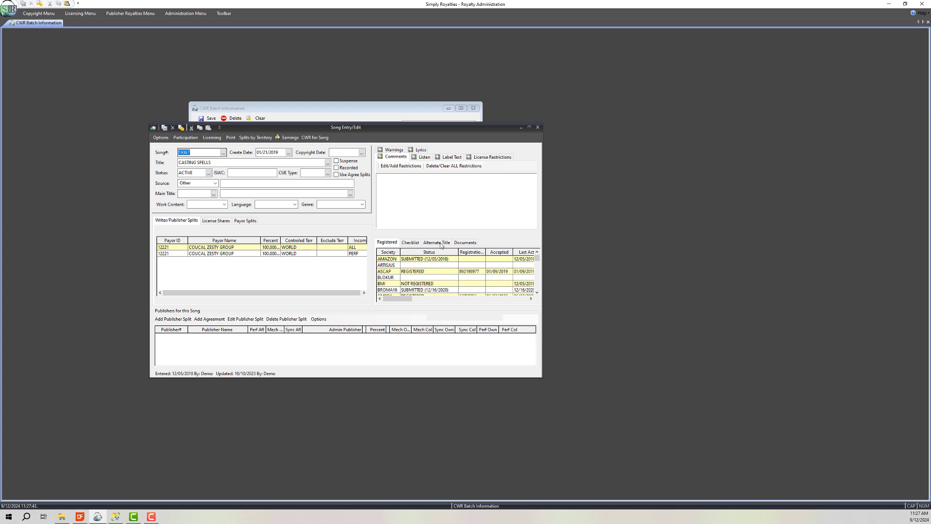
left_click(440, 243)
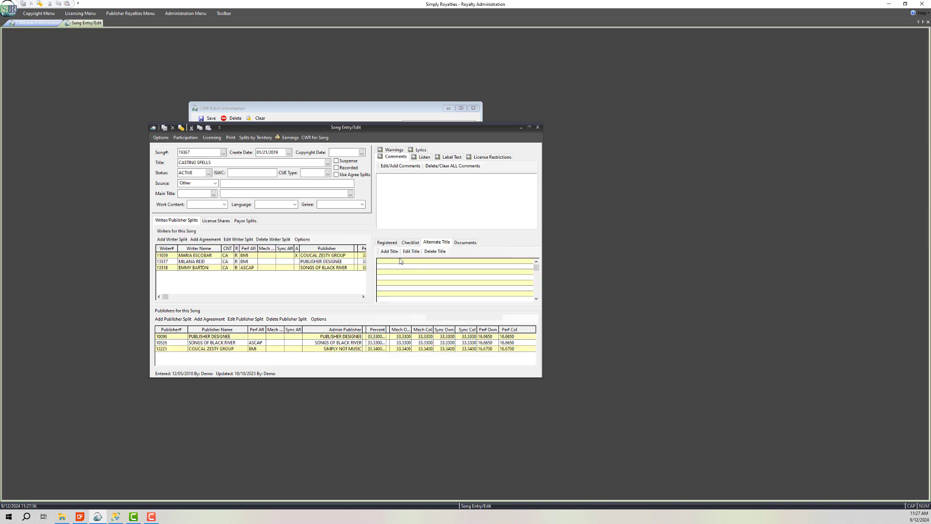
left_click(393, 253)
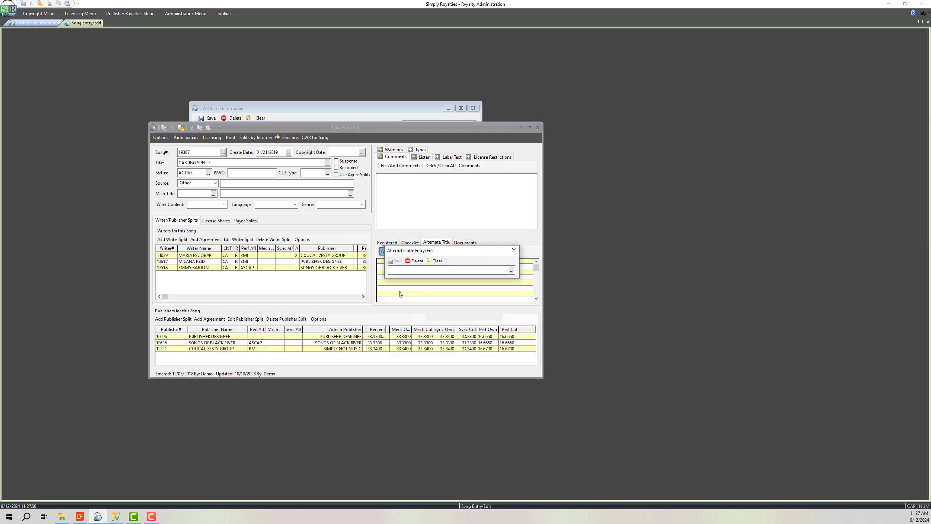
type("Different Titles Name")
left_click(396, 261)
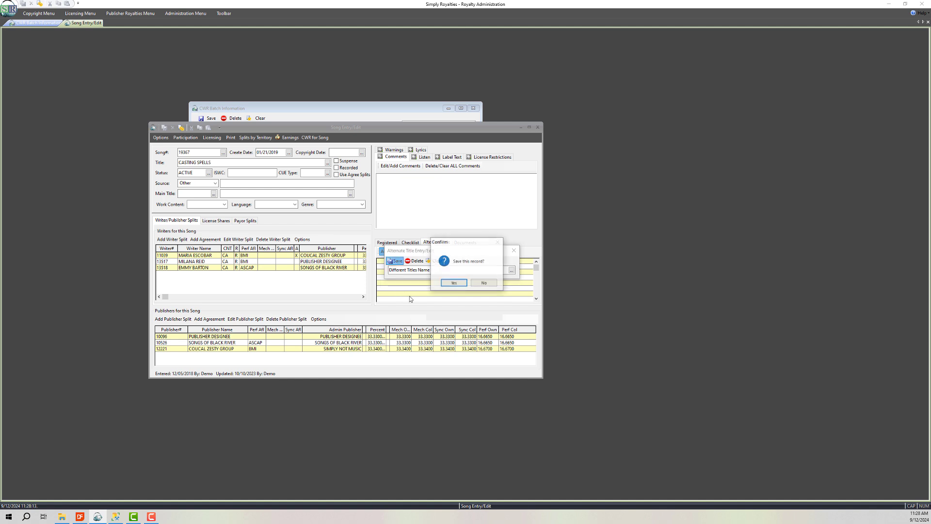
left_click(448, 284)
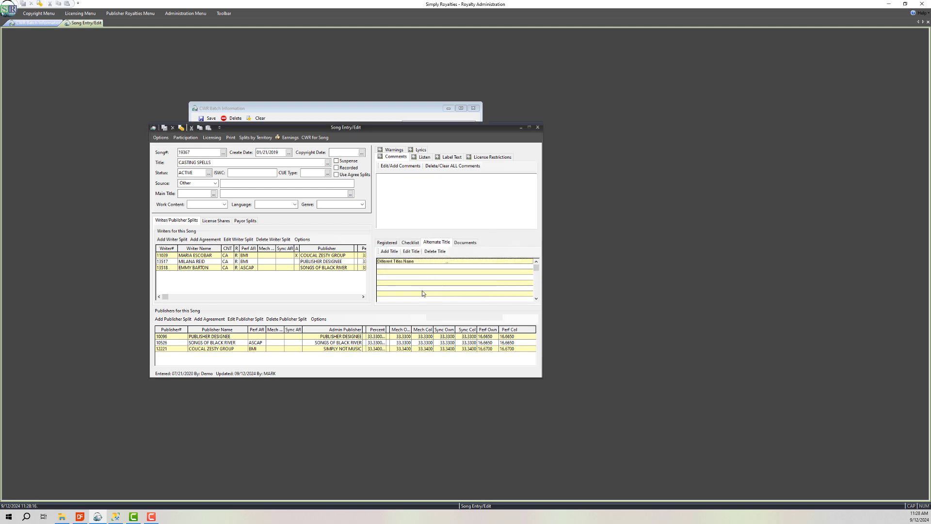
left_click(539, 128)
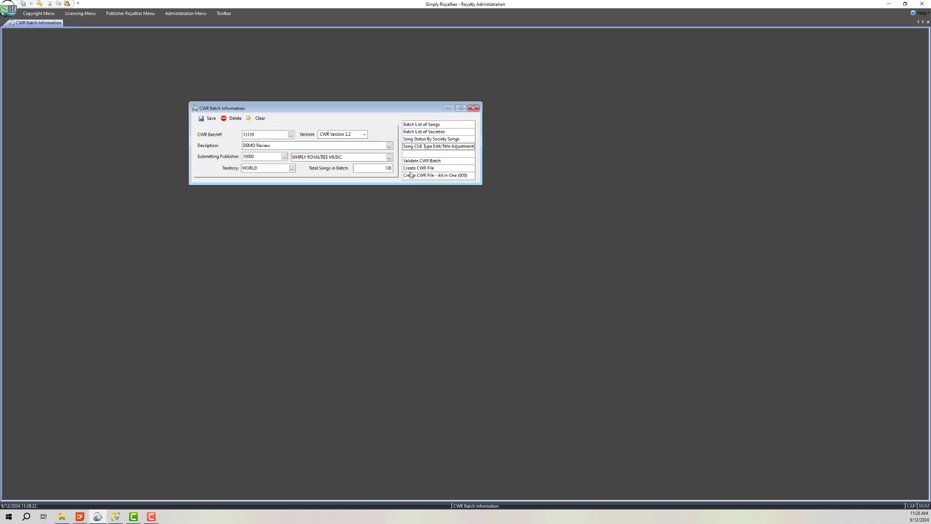
Open the batch's cue type and title editor, check the CWR title entry of CASTING SPELLS, and close it
left_click(451, 146)
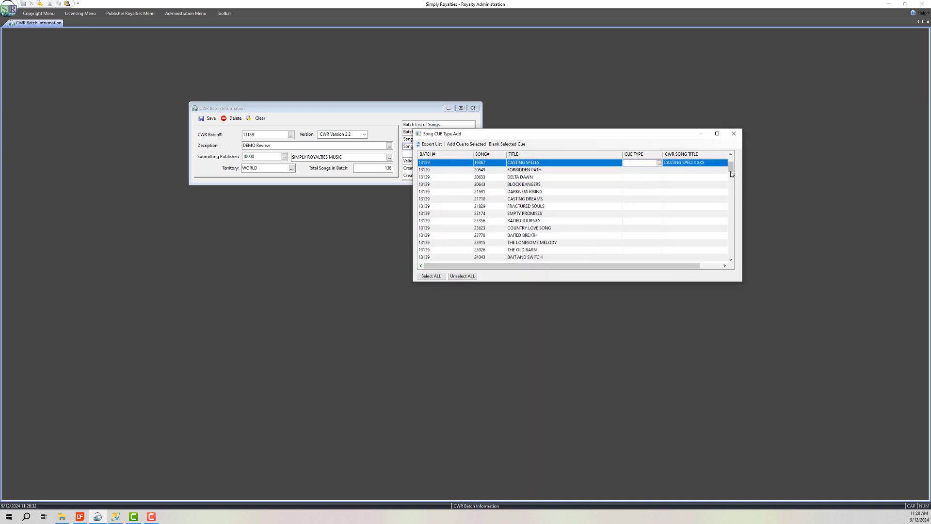
left_click_drag(731, 174, 730, 165)
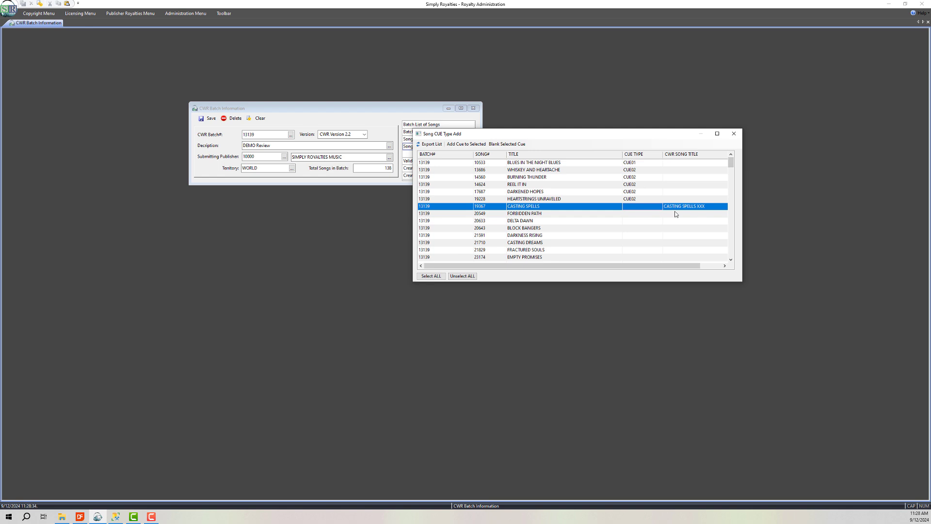
left_click(734, 134)
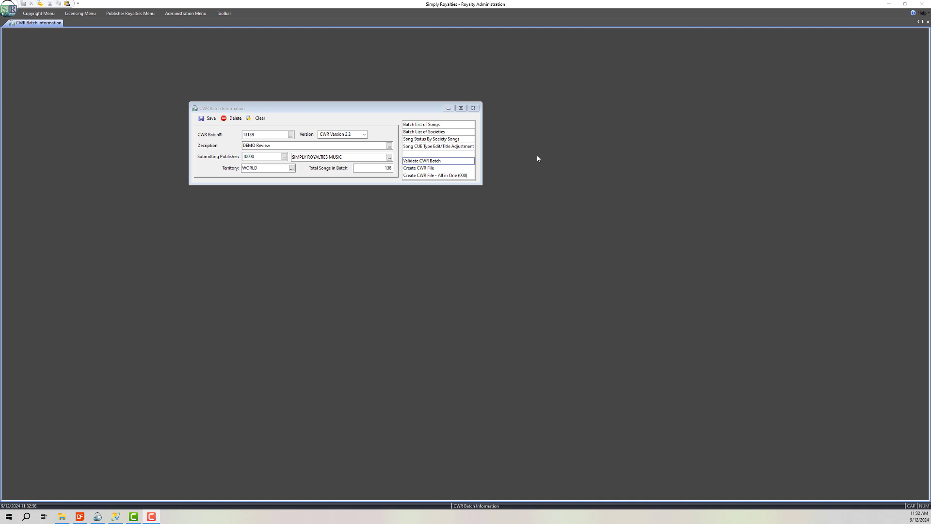
Validate the CWR batch and open the song TEARS OF FAREWELL from the validation error list
left_click(425, 169)
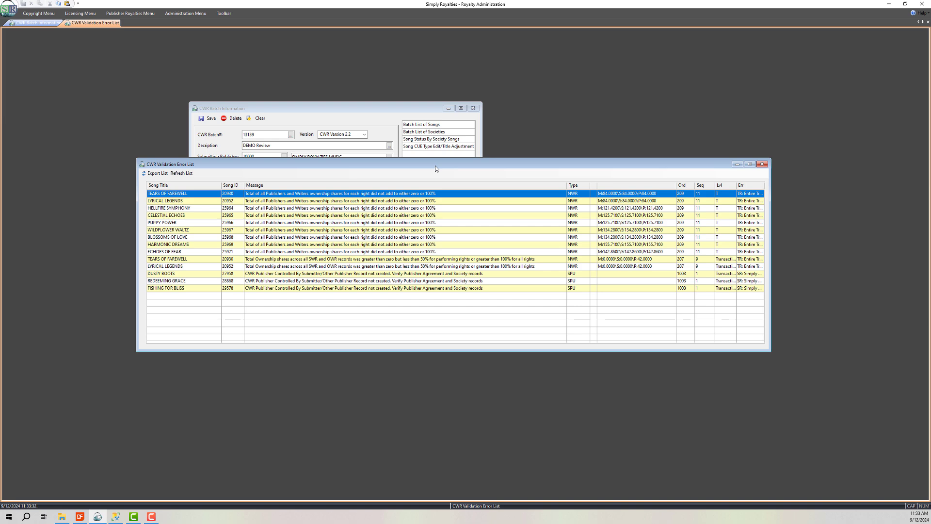
left_click_drag(414, 163, 409, 106)
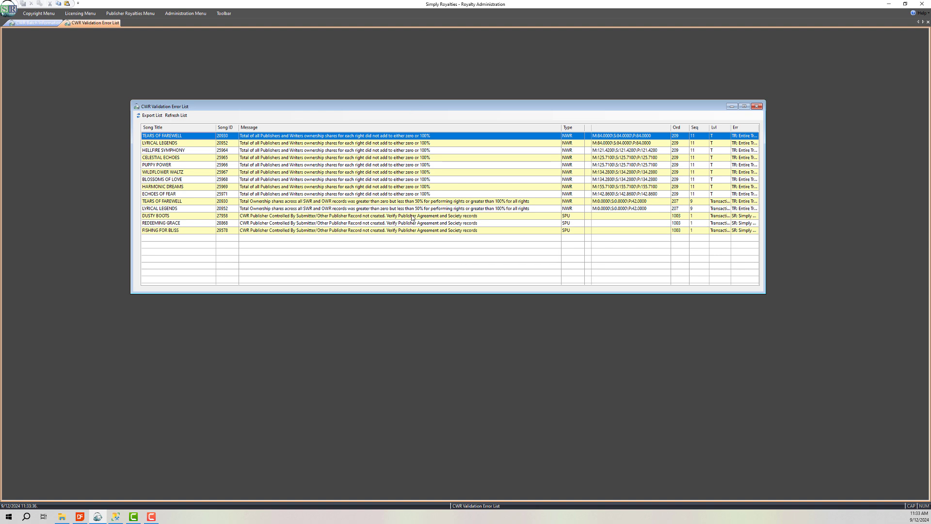
left_click(343, 137)
double_click(342, 137)
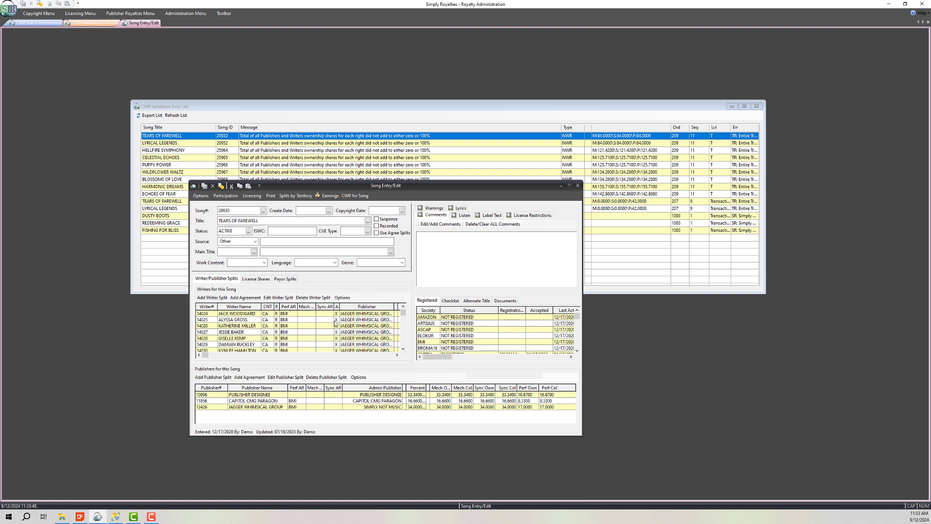
Examine the enlarged license shares of TEARS OF FAREWELL down to the ownership totals, and return to the validation error list
left_click(256, 280)
left_click(298, 289)
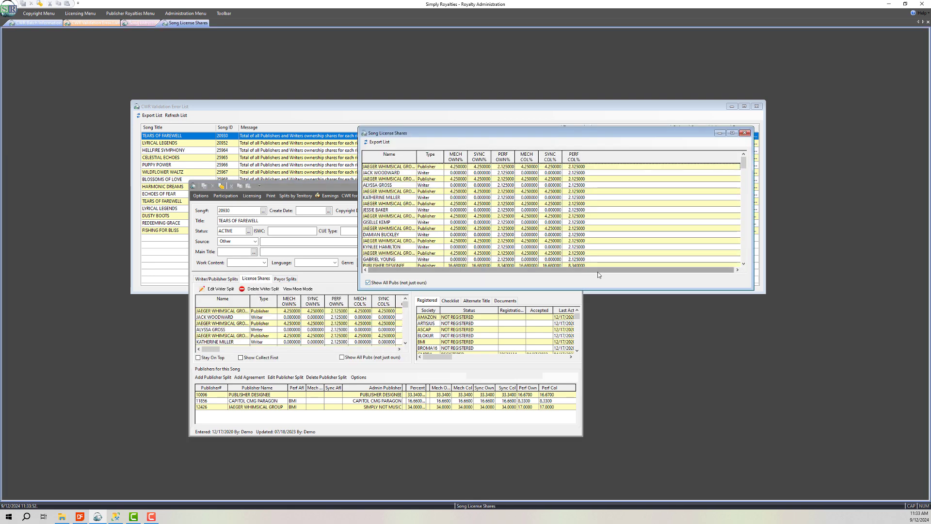
scroll(749, 246, "down", 2)
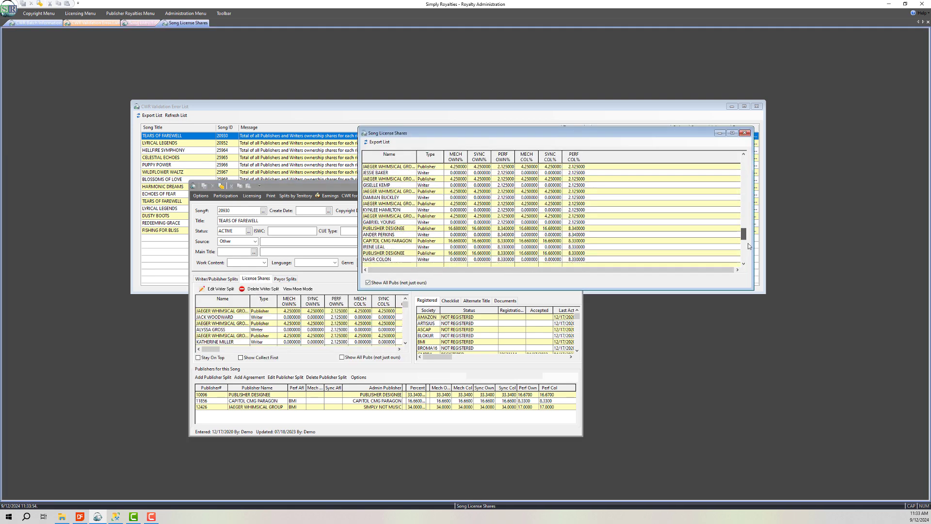
scroll(749, 246, "down", 1)
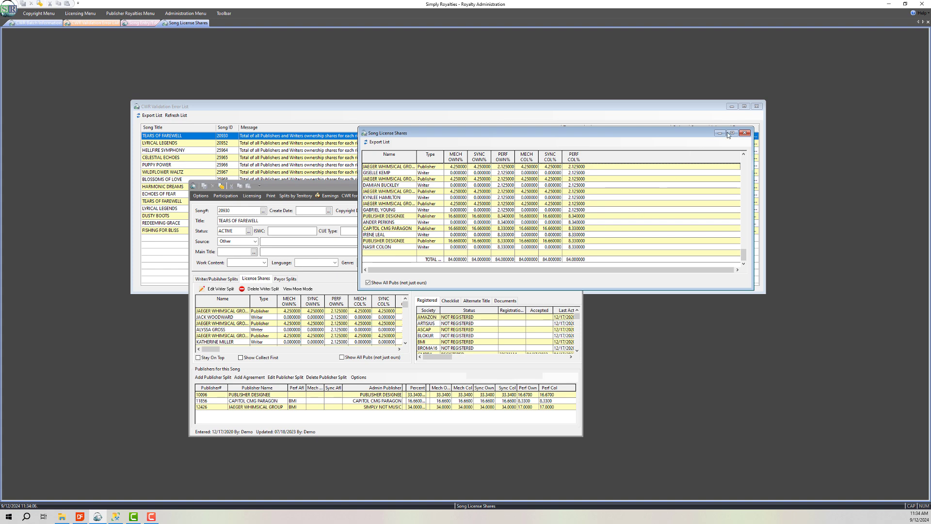
left_click(745, 132)
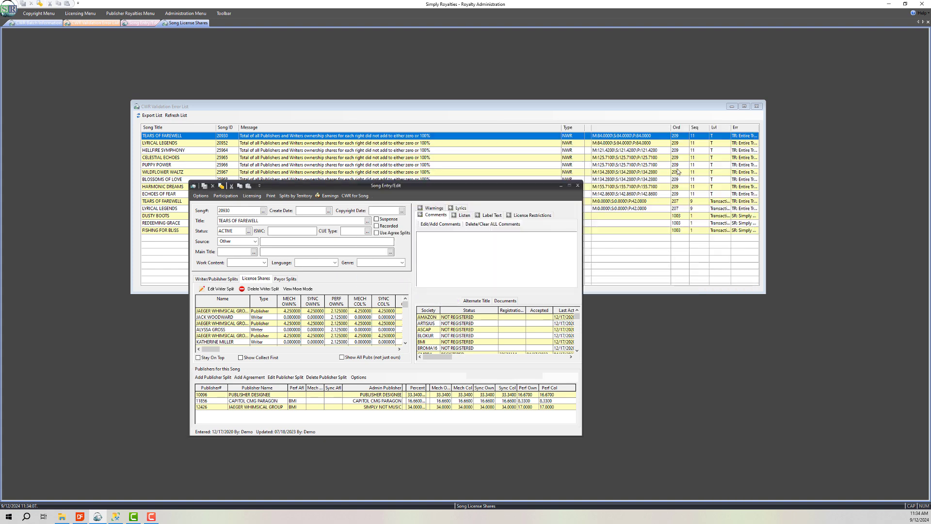
left_click(579, 186)
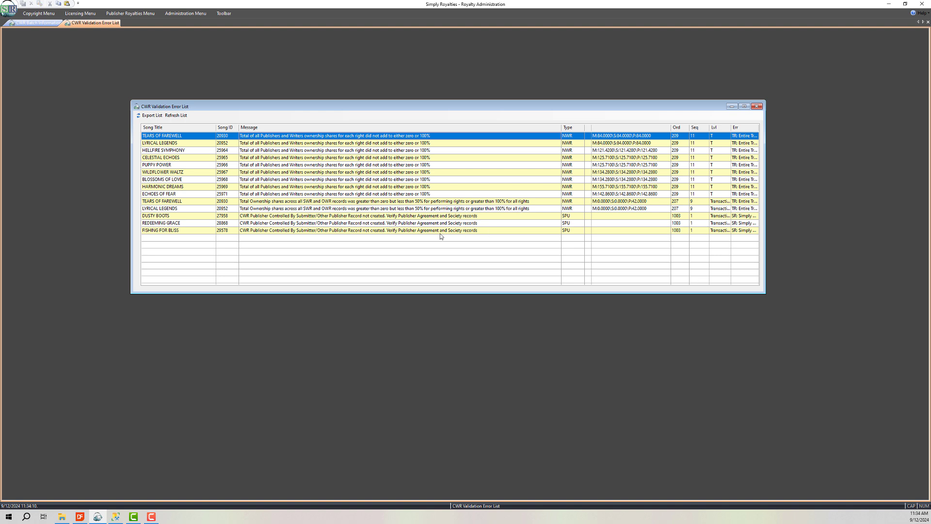
Export the validation error list to Export_List.xlsx in the SR folder, replacing the existing file
left_click(151, 117)
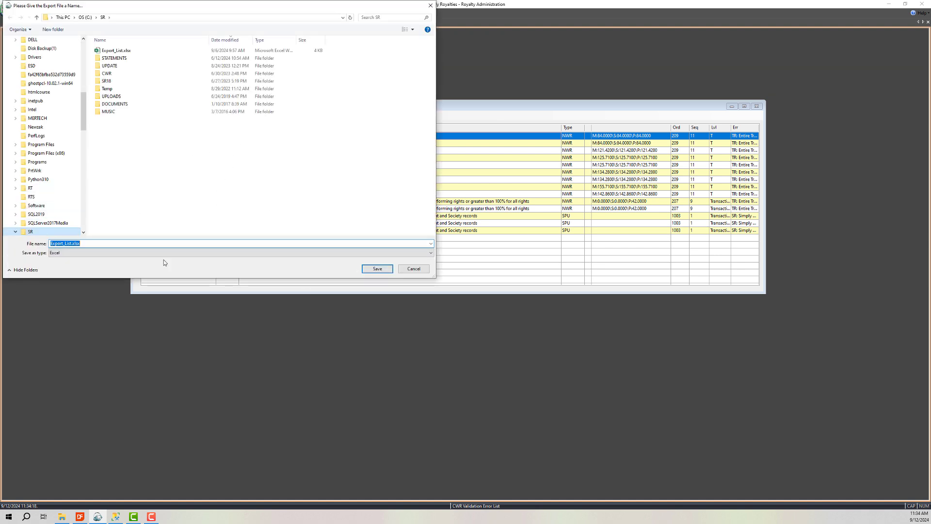
left_click(369, 270)
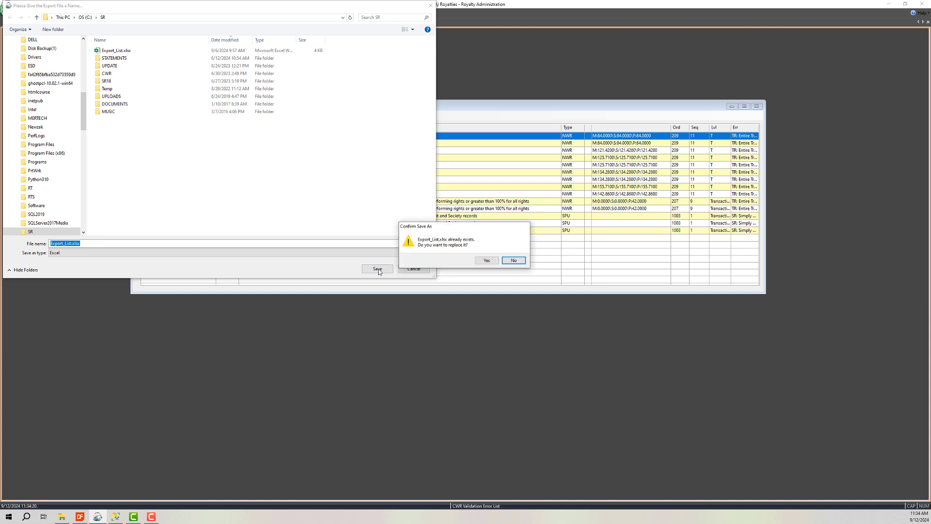
left_click(486, 261)
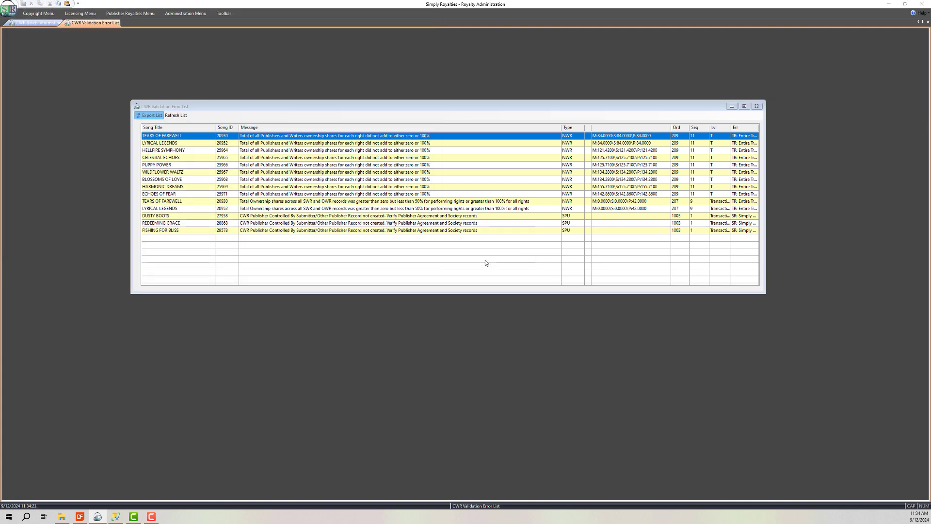
left_click(497, 282)
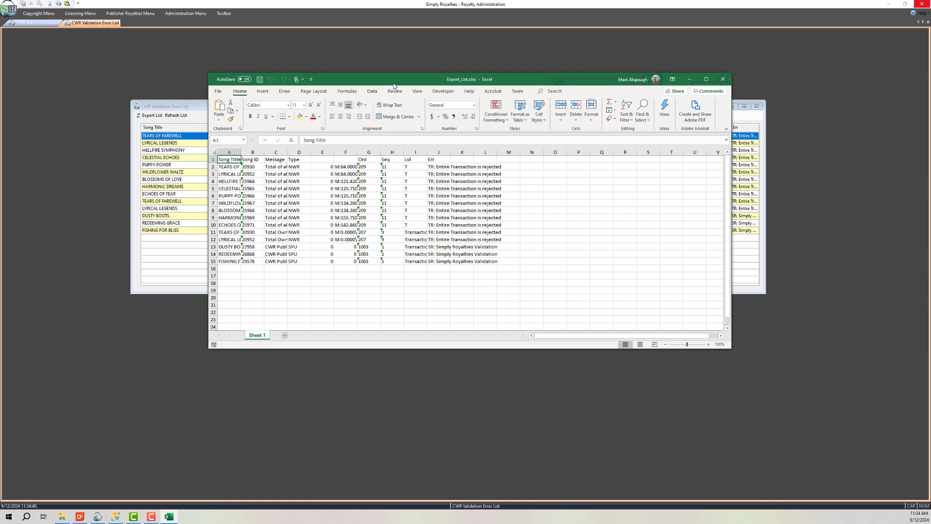
AutoFit all column widths in the exported Excel sheet and view the remaining error columns
left_click(214, 152)
left_click(591, 121)
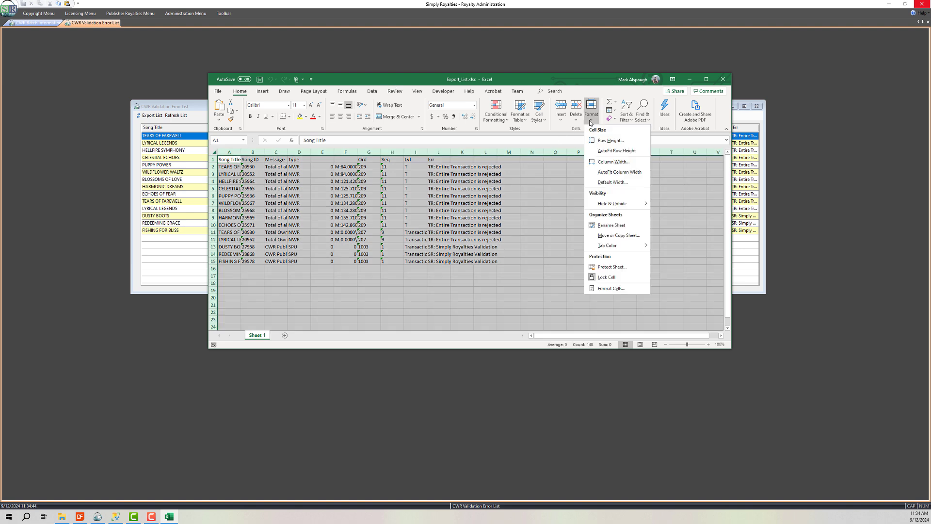
left_click(608, 178)
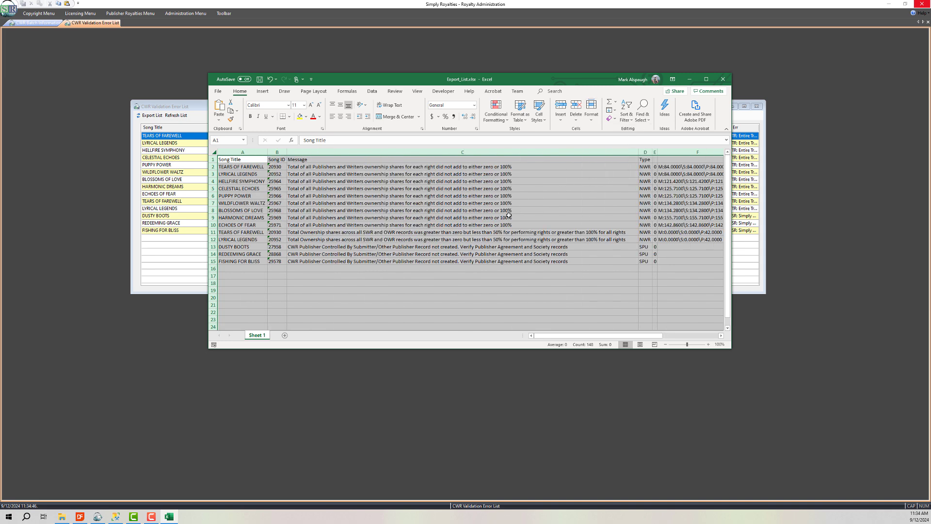
left_click_drag(603, 336, 612, 335)
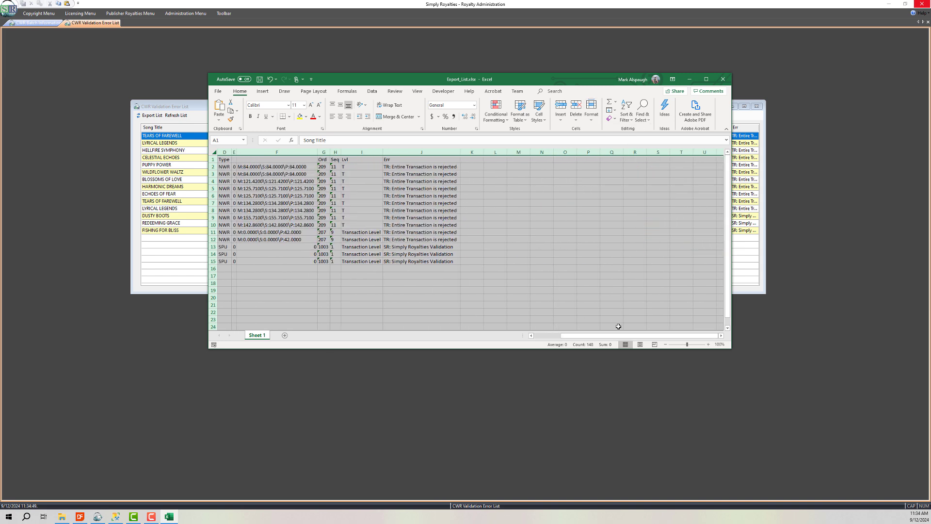
Close the exported Excel workbook without saving and open the CWR batch's list of songs beside the validation error list
left_click(726, 83)
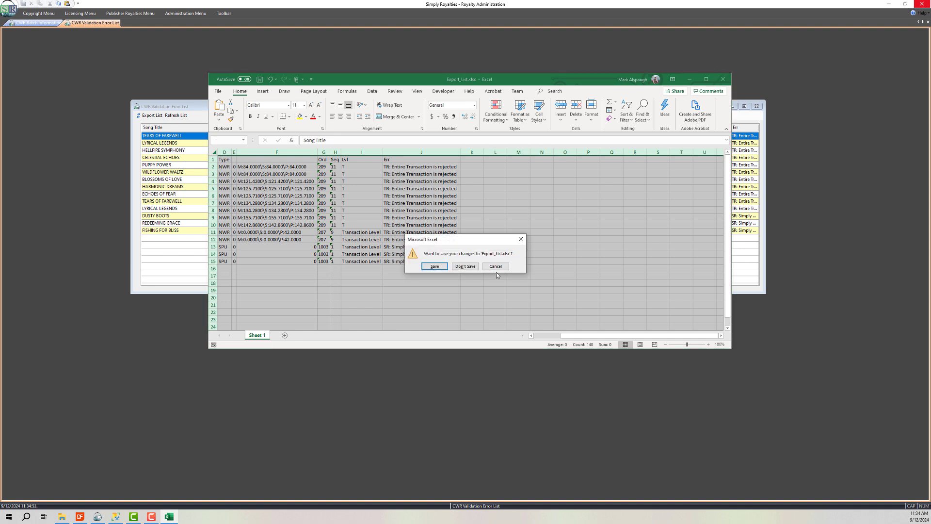
left_click(465, 267)
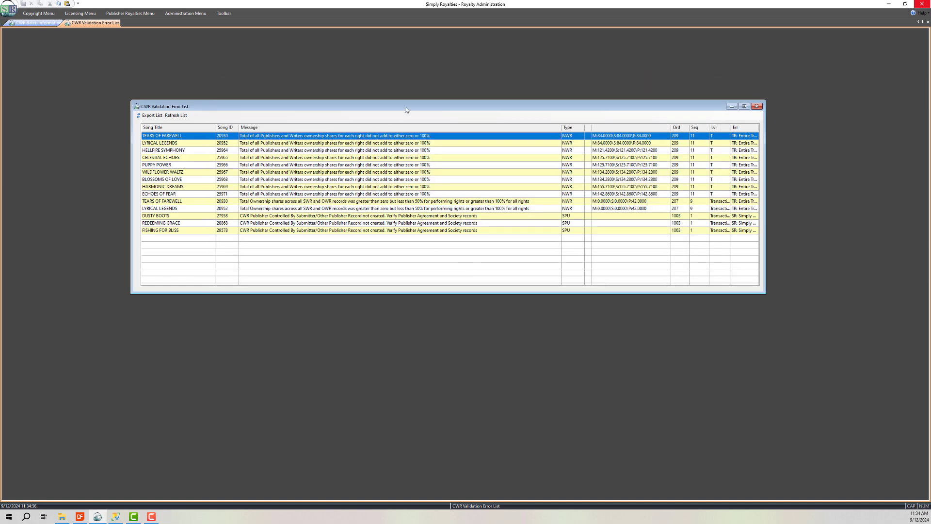
left_click_drag(406, 109, 489, 221)
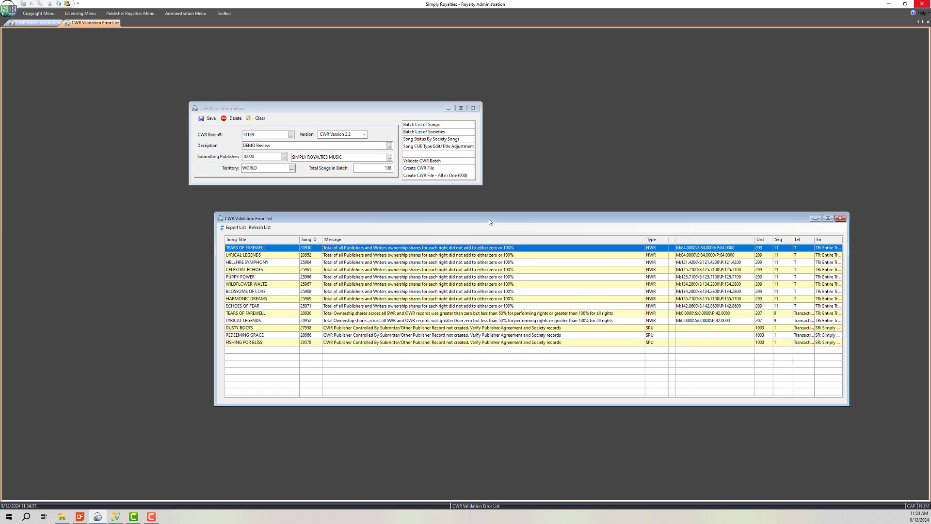
left_click(432, 126)
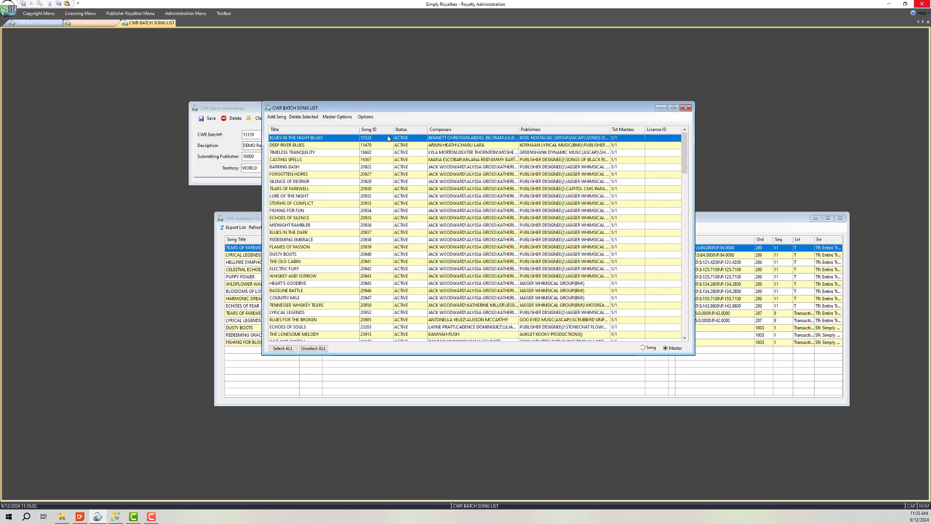
Sort the validation error list and the batch song list by title, keeping the error titles visible beside the song list
left_click(237, 240)
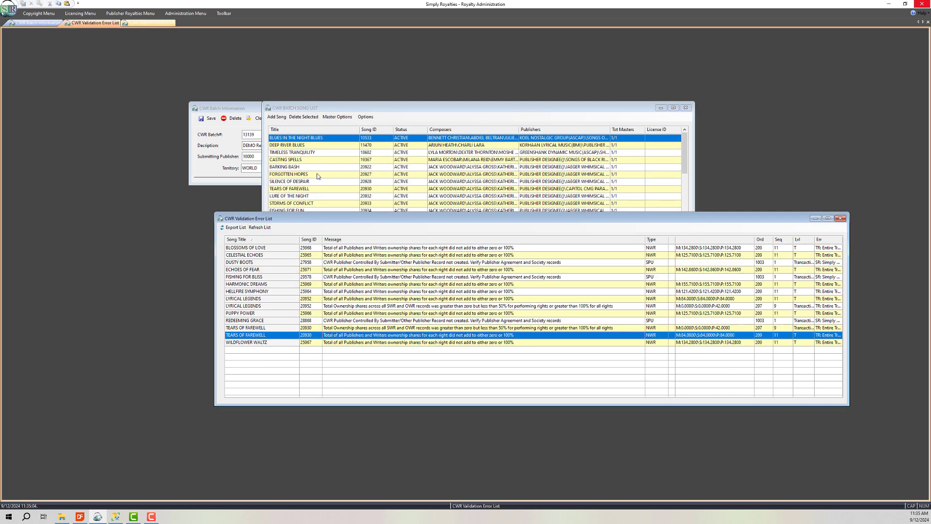
left_click(323, 130)
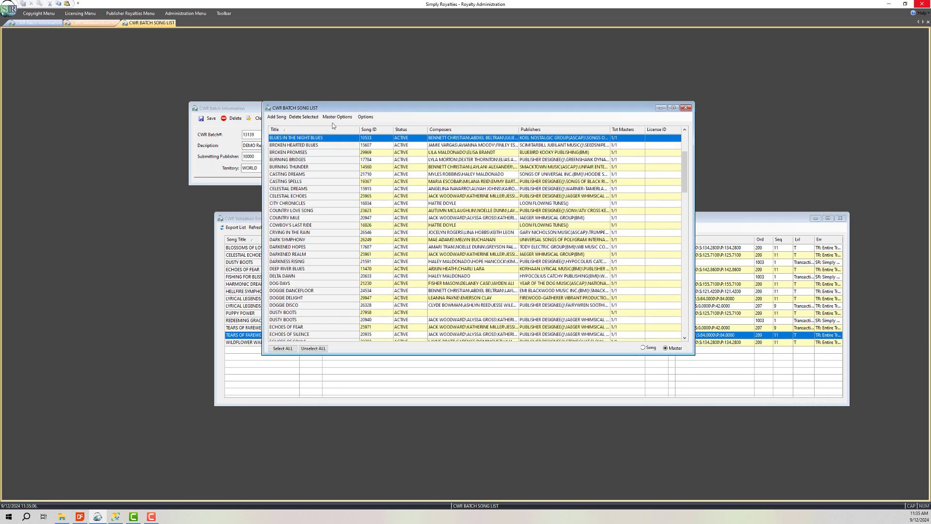
left_click_drag(371, 109, 444, 111)
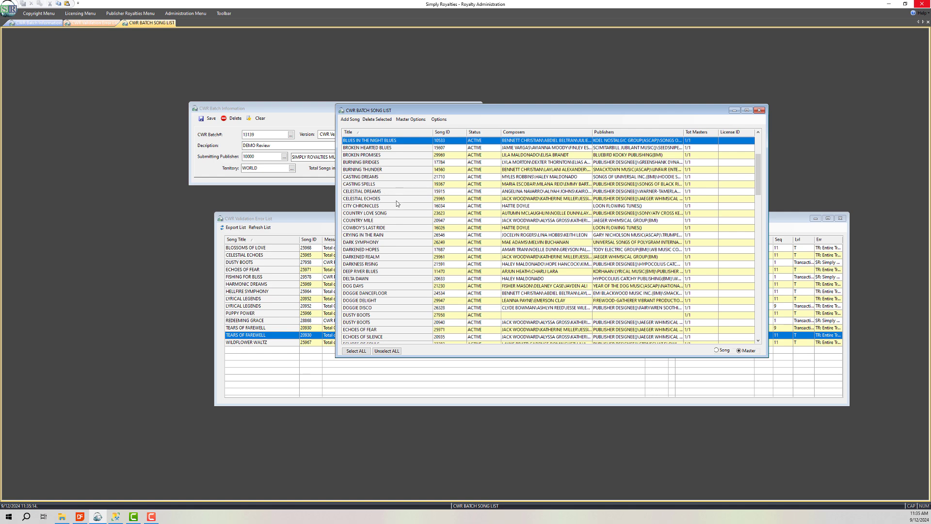
Delete the songs BLOSSOMS OF LOVE and CELESTIAL ECHOES from the batch song list
scroll(400, 203, "up", 4)
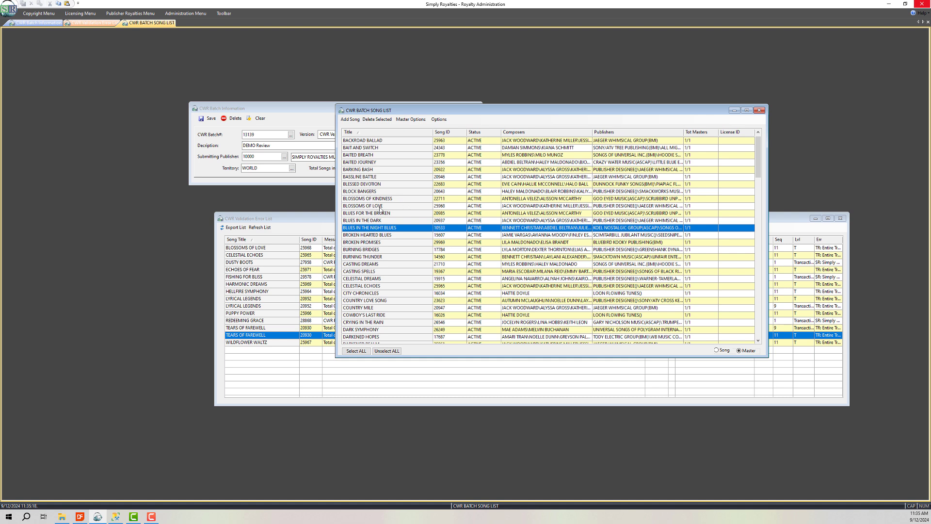
left_click(381, 207)
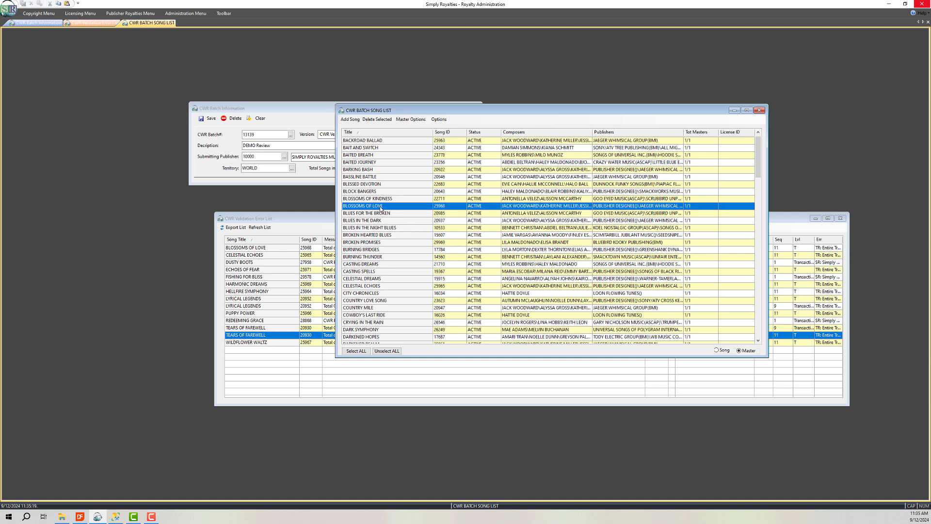
left_click(381, 120)
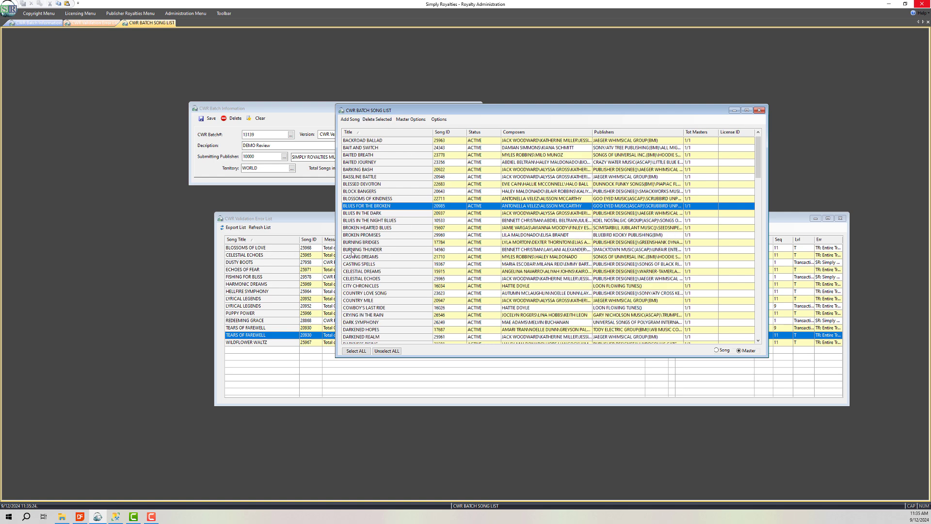
left_click(379, 280)
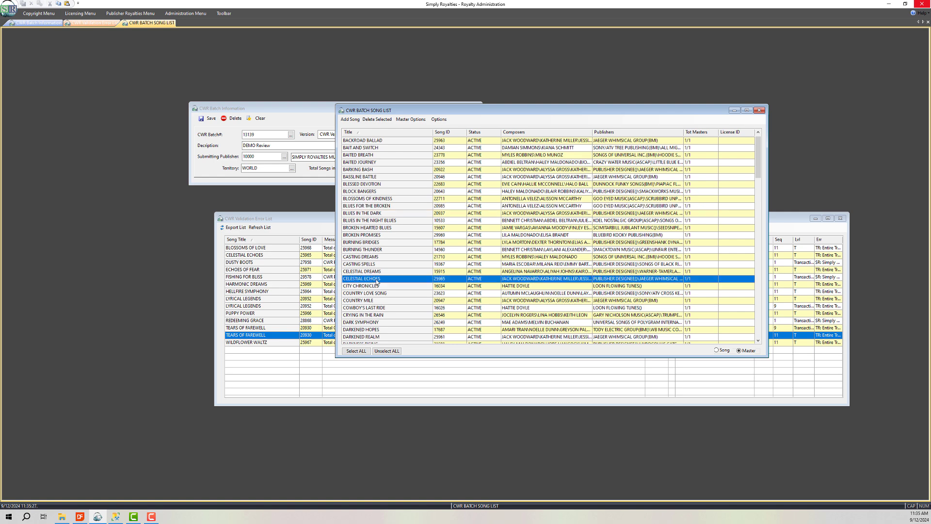
left_click(377, 119)
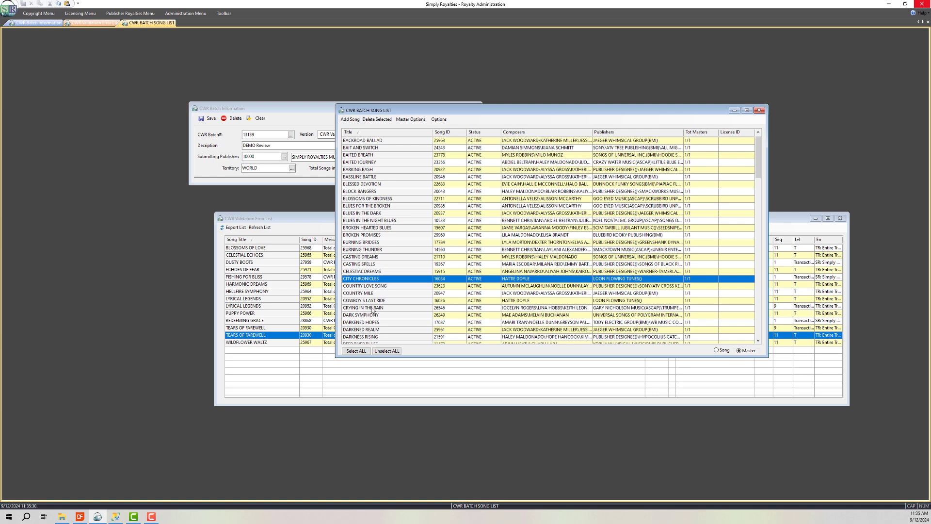
Delete both DUSTY BOOTS entries and the song ECHOES OF FEAR from the batch song list
scroll(380, 308, "down", 4)
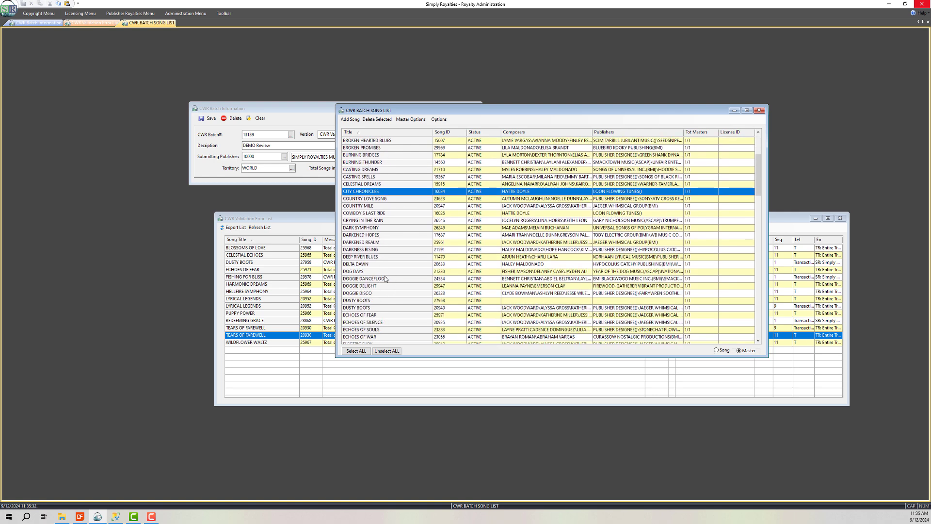
left_click(364, 308)
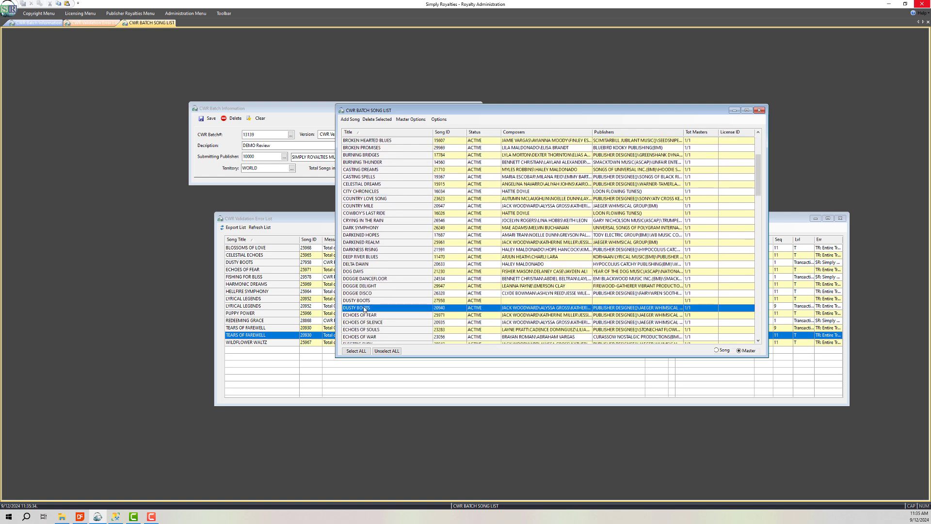
left_click(367, 300, "ctrl")
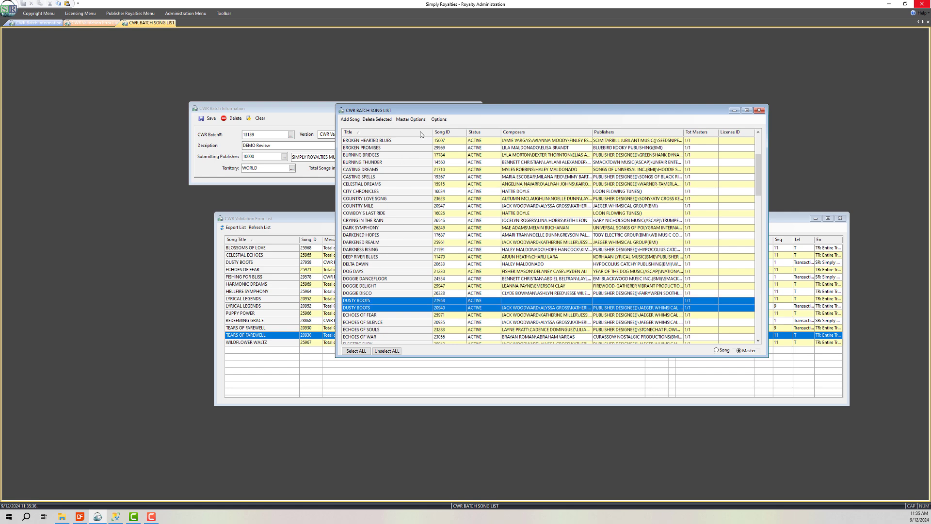
left_click(377, 119)
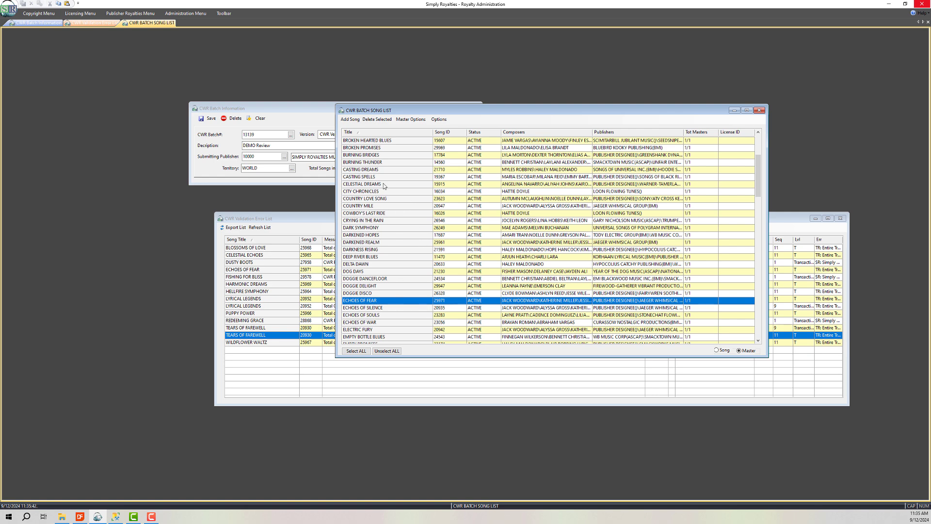
left_click(381, 121)
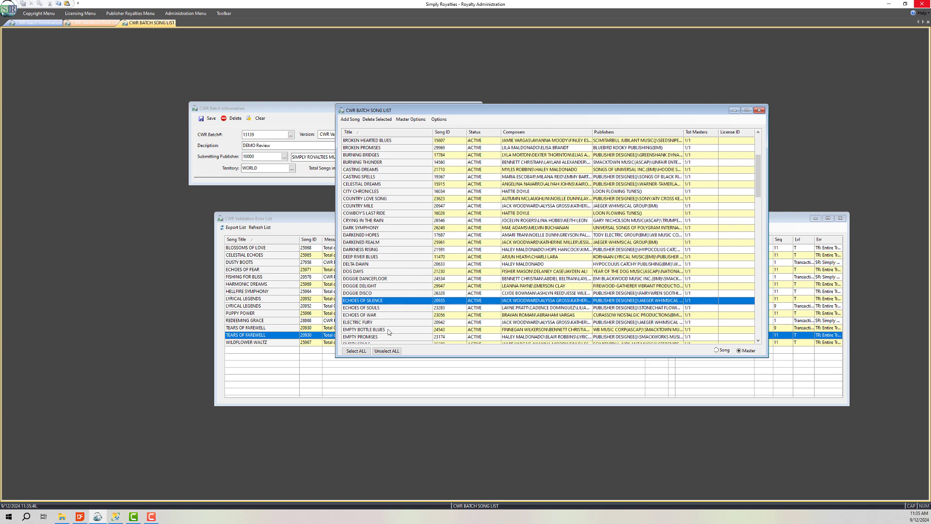
Delete the song FISHING FOR BLISS from the batch song list
scroll(389, 332, "down", 2)
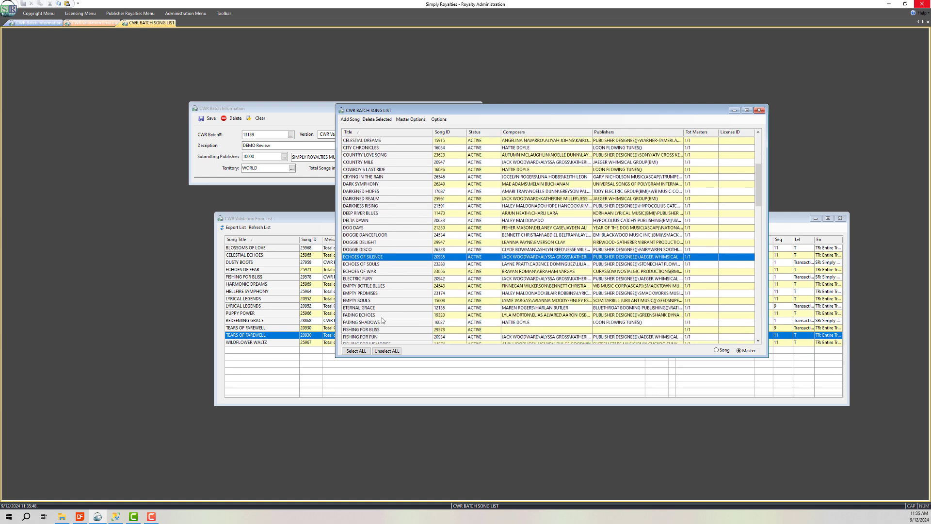
scroll(383, 321, "down", 1)
left_click(379, 309)
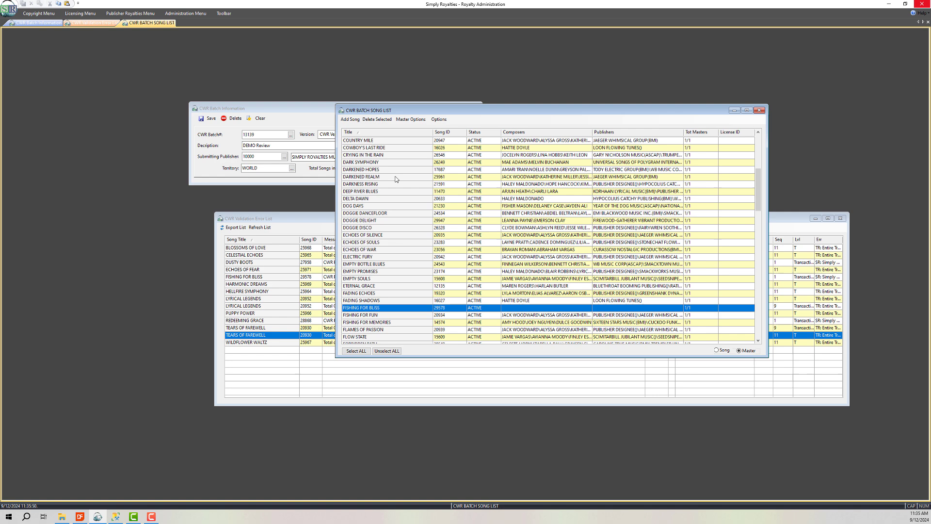
left_click(377, 119)
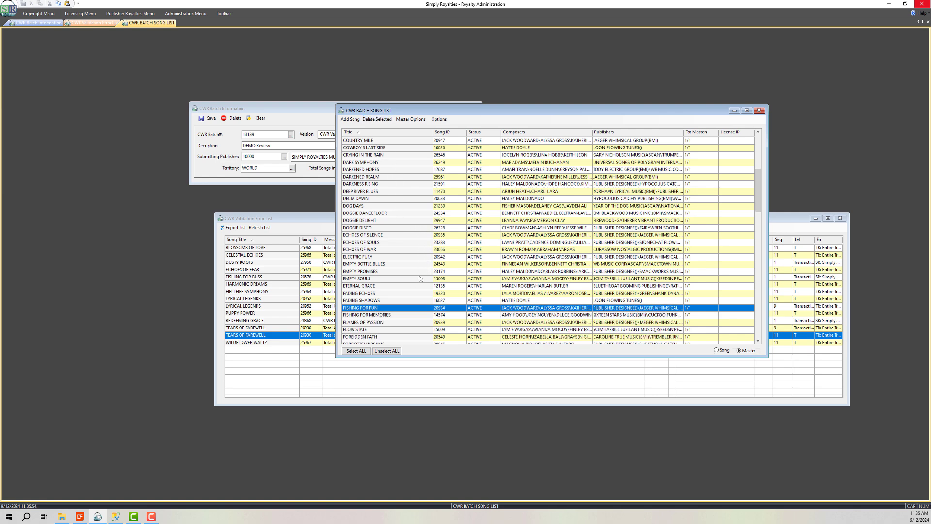
Delete HARMONIC DREAMS, HELLFIRE SYMPHONY, LYRICAL LEGENDS, PUPPY POWER, REDEEMING GRACE, TEARS OF FAREWELL and WILDFLOWER WALTZ together from the batch song list
scroll(393, 293, "down", 5)
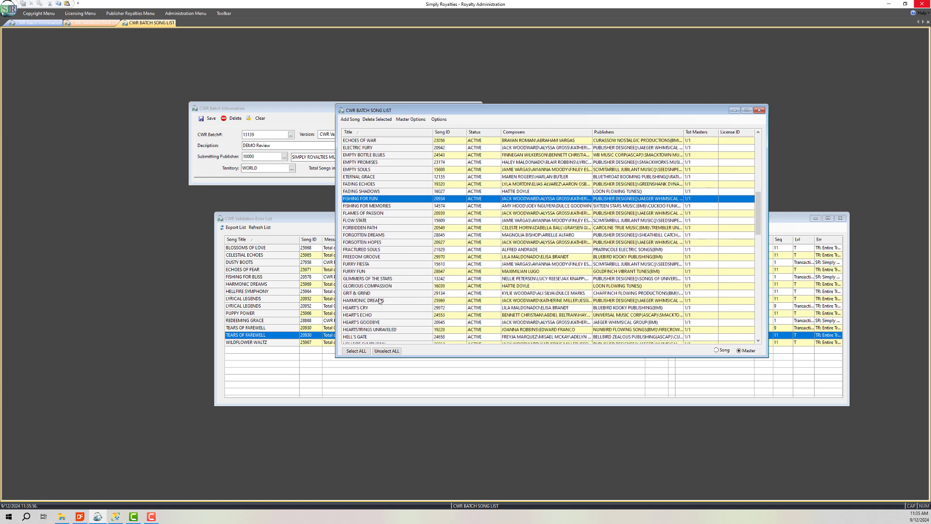
left_click(378, 301)
scroll(397, 272, "down", 4)
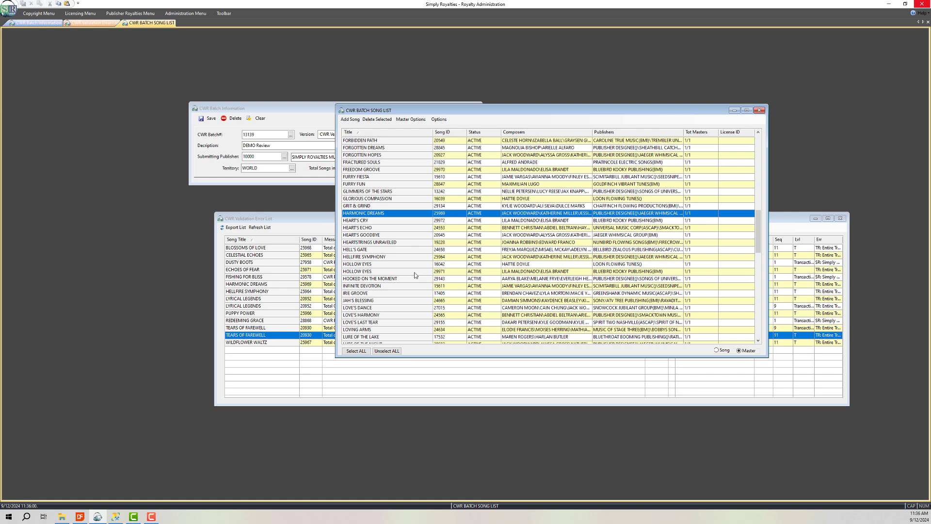
left_click(382, 257, "ctrl")
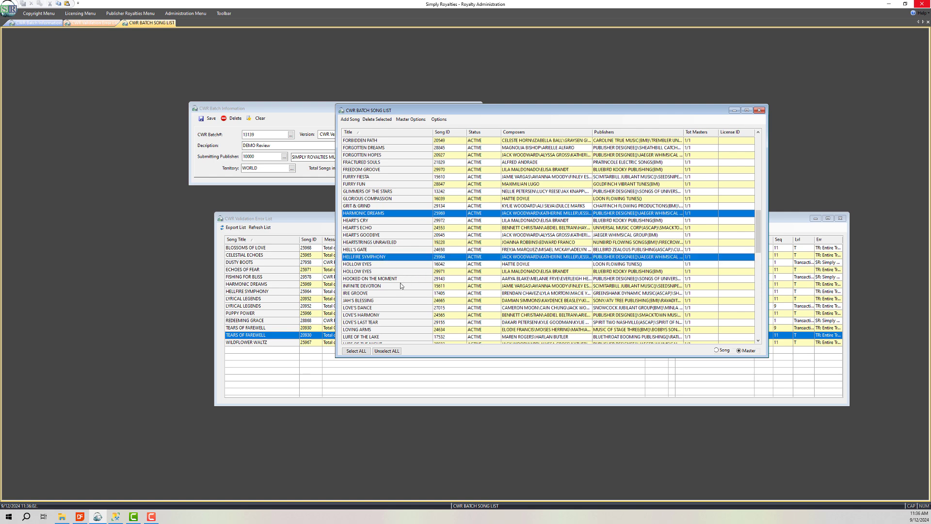
scroll(387, 293, "down", 5)
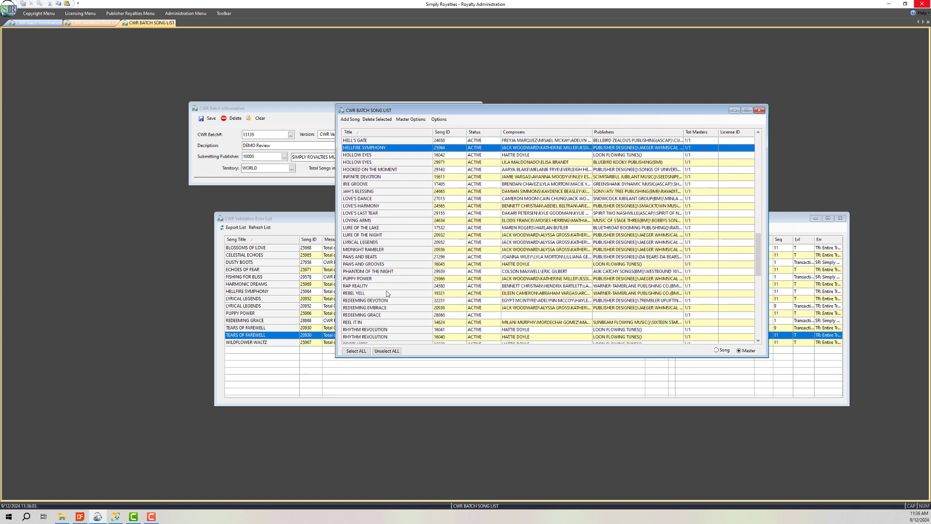
left_click(375, 242, "ctrl")
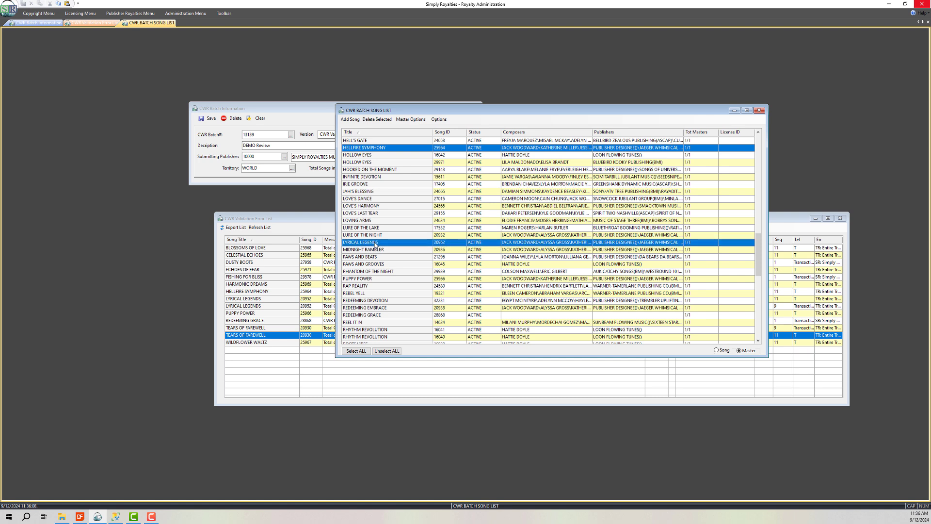
left_click(375, 279, "ctrl")
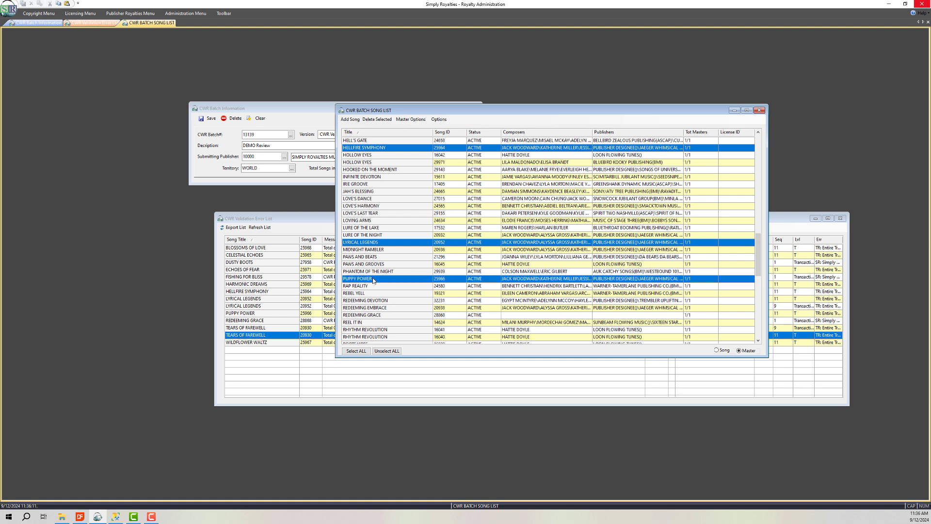
left_click(380, 315, "ctrl")
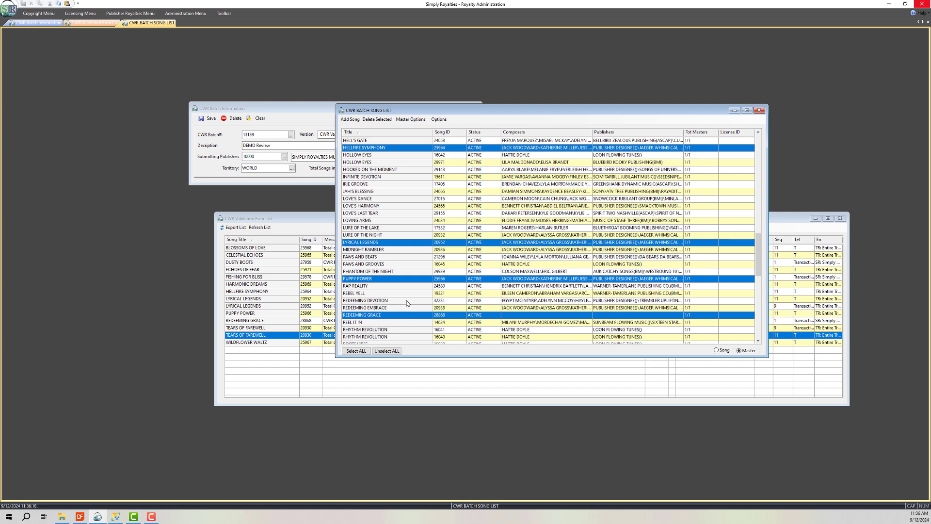
scroll(407, 301, "down", 6)
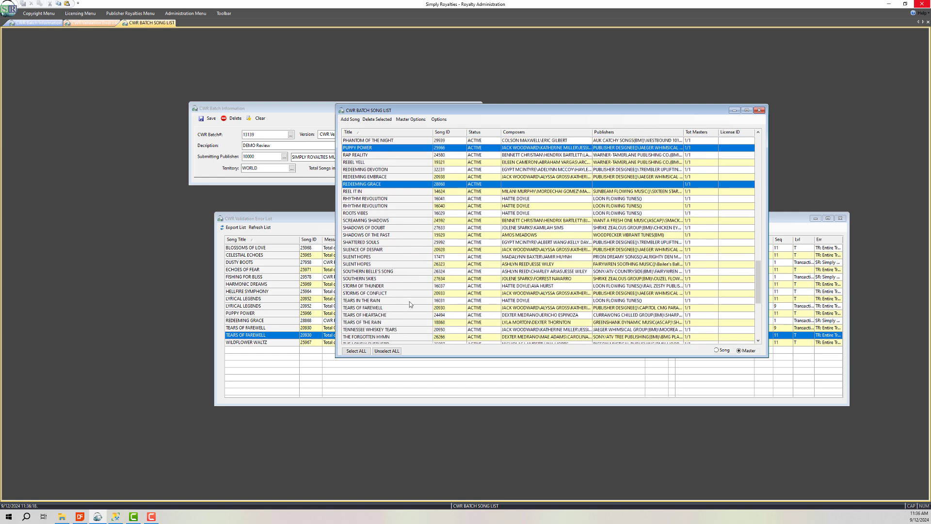
left_click(376, 308)
scroll(398, 316, "down", 6)
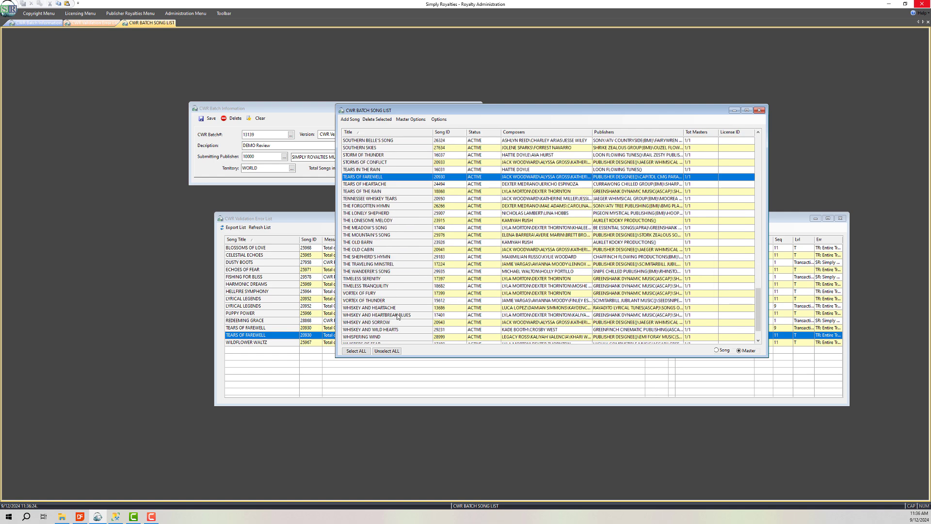
scroll(397, 315, "down", 2)
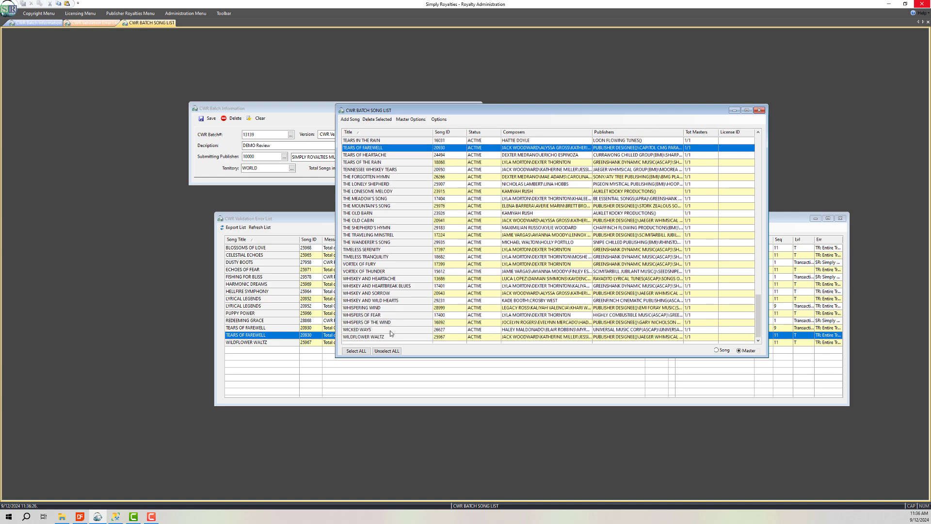
left_click(390, 334)
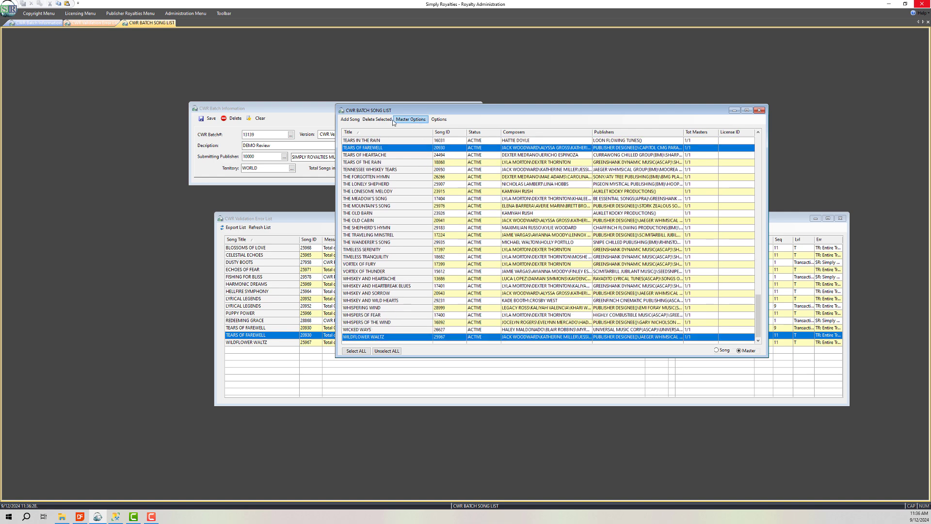
left_click(377, 119)
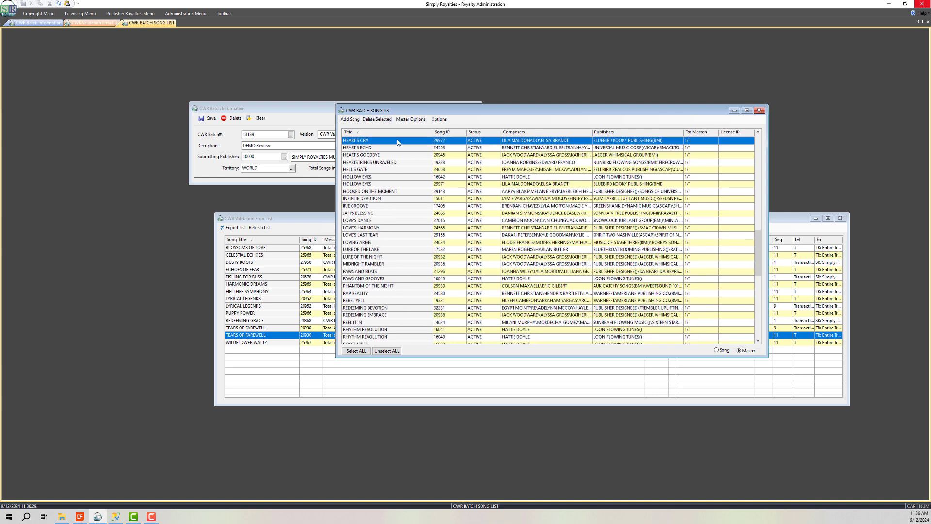
Close the batch song list and the validation error list, and validate the CWR batch again
left_click(760, 111)
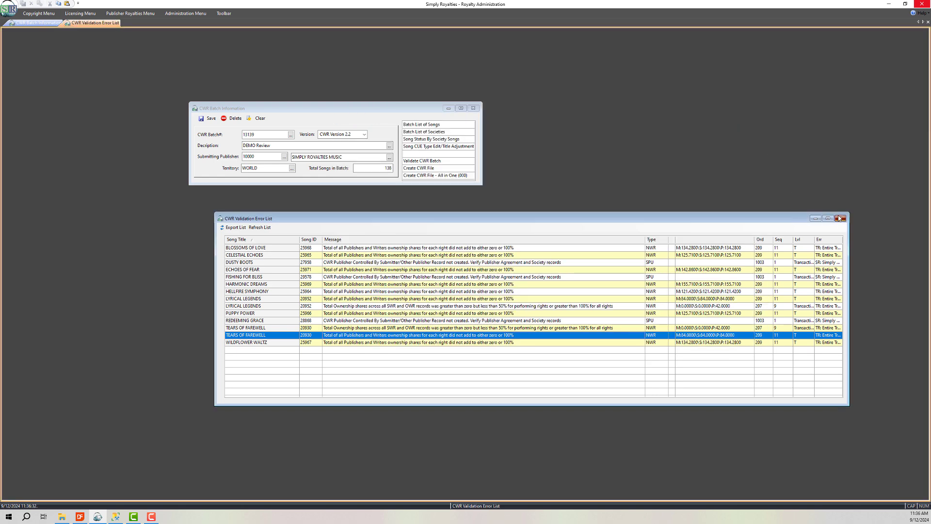
left_click(840, 218)
left_click(434, 161)
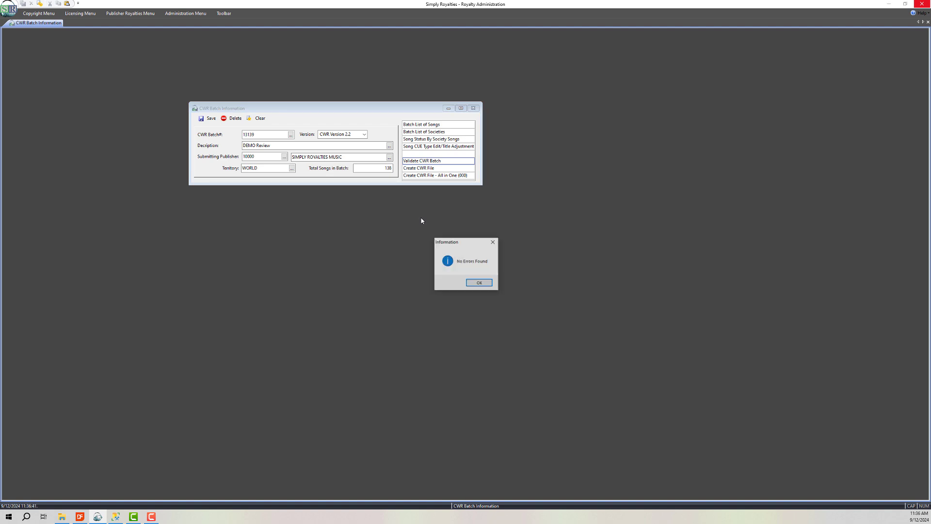
left_click(479, 283)
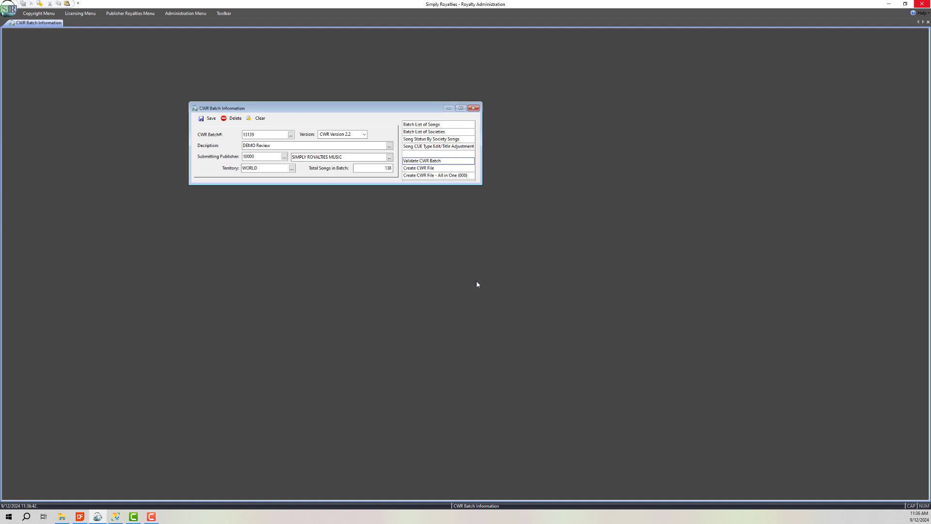
Create the CWR file for the batch with submission date 09/12/2024, including both ASCAP and BMI
left_click(427, 168)
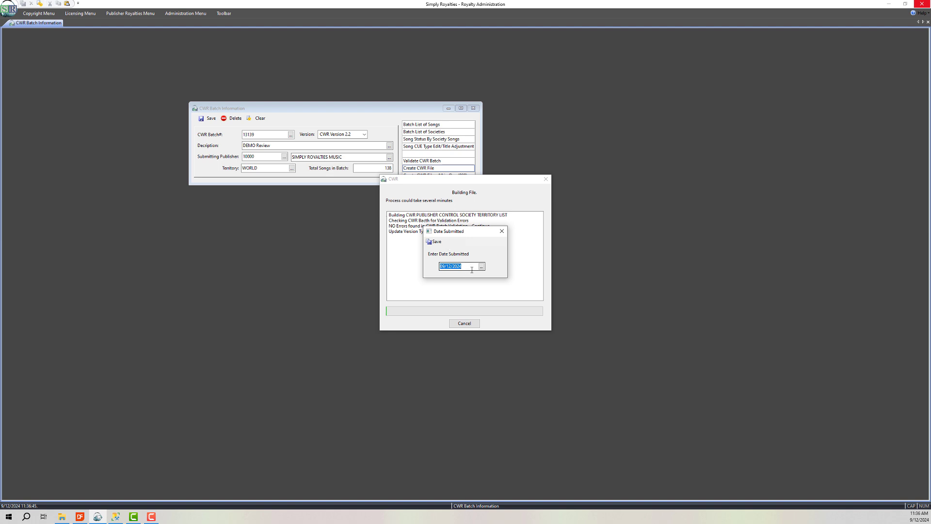
left_click(434, 242)
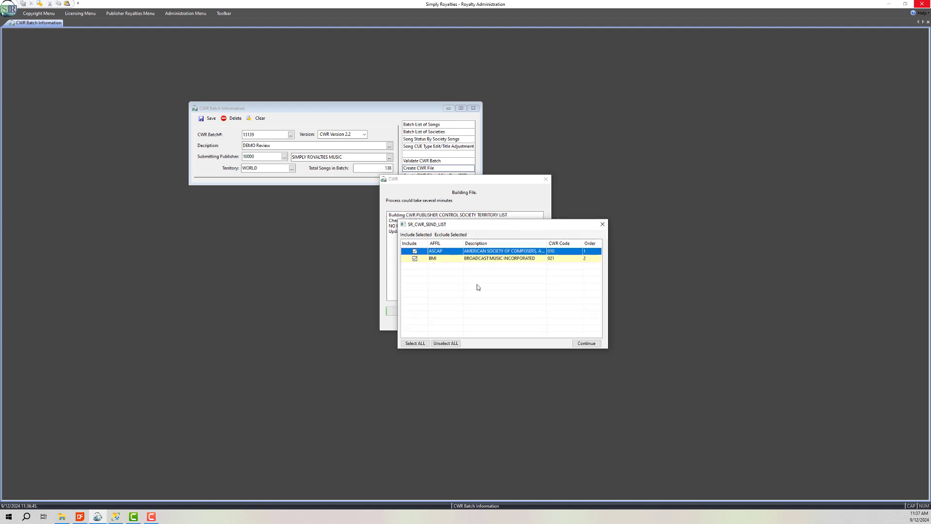
left_click_drag(500, 226, 468, 203)
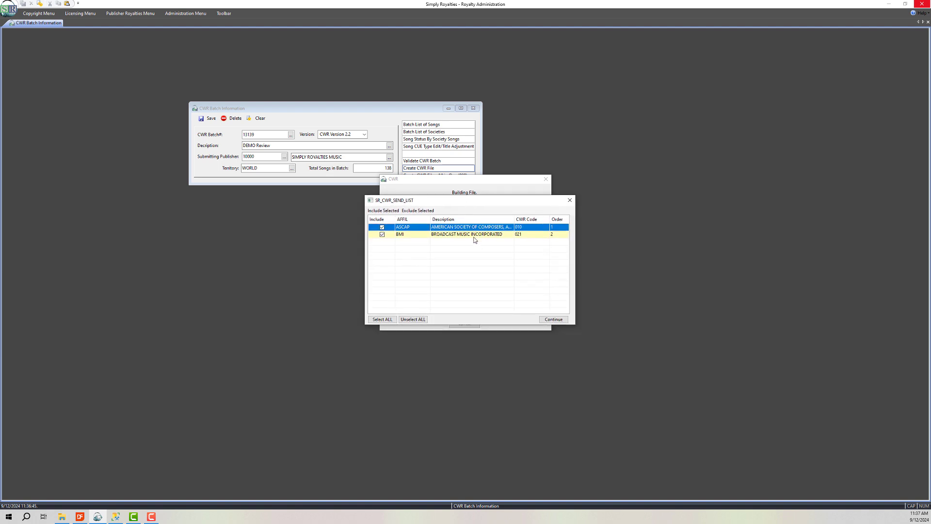
left_click(382, 235)
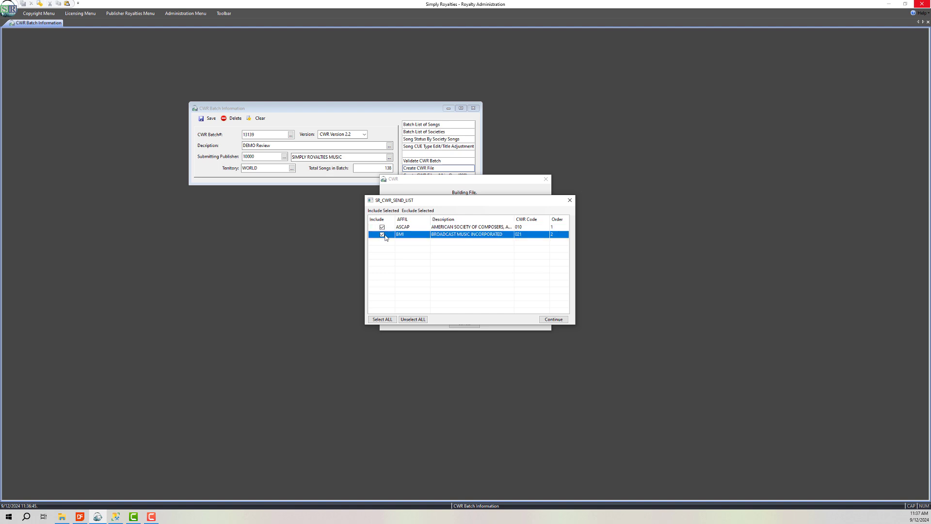
left_click(382, 235)
left_click(554, 319)
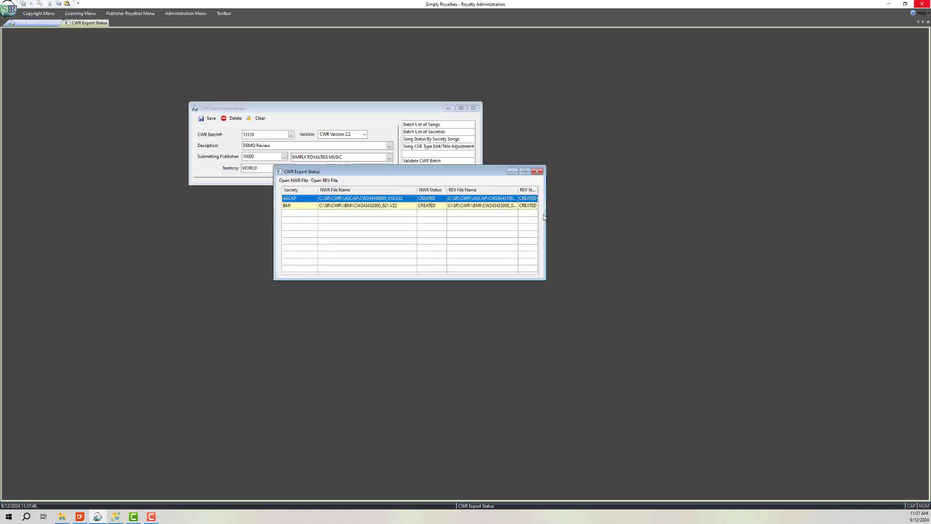
Widen the CWR export status window, view the NWR file created for ASCAP, and close it
left_click_drag(544, 216, 552, 216)
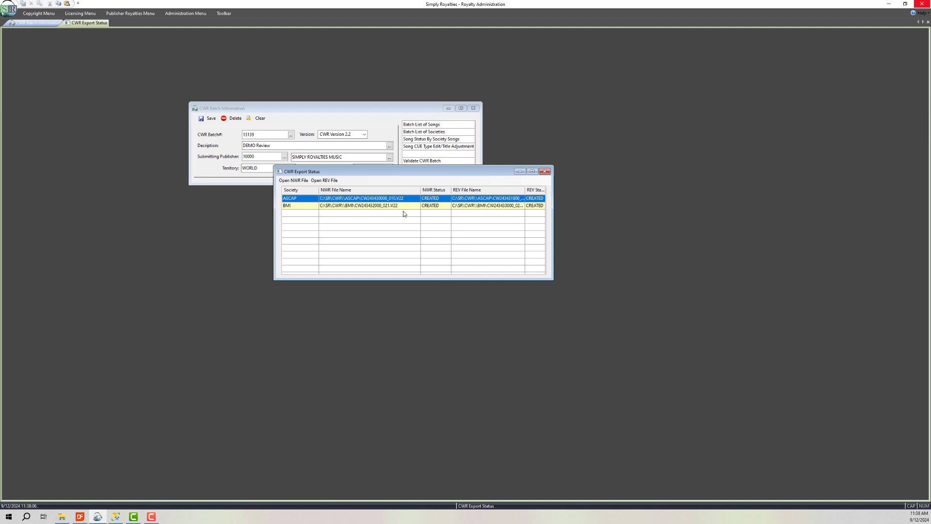
left_click(386, 209)
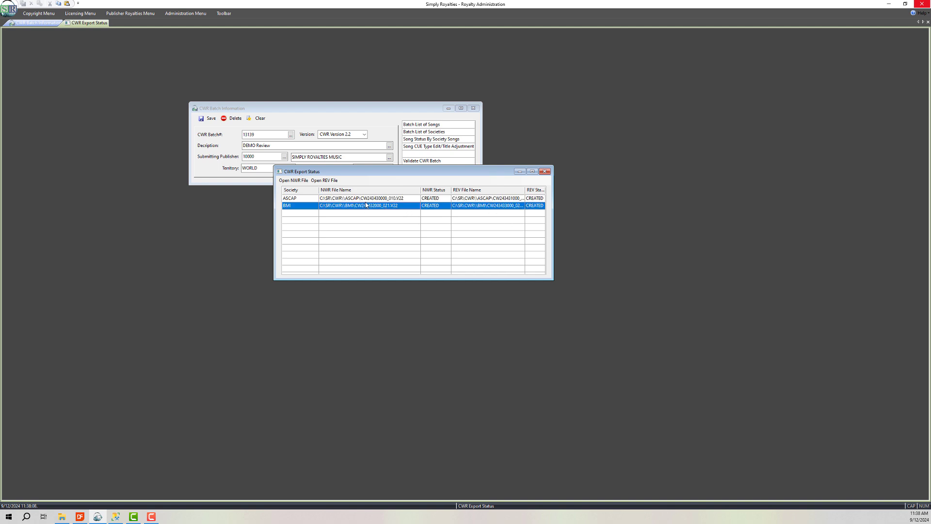
left_click(366, 199)
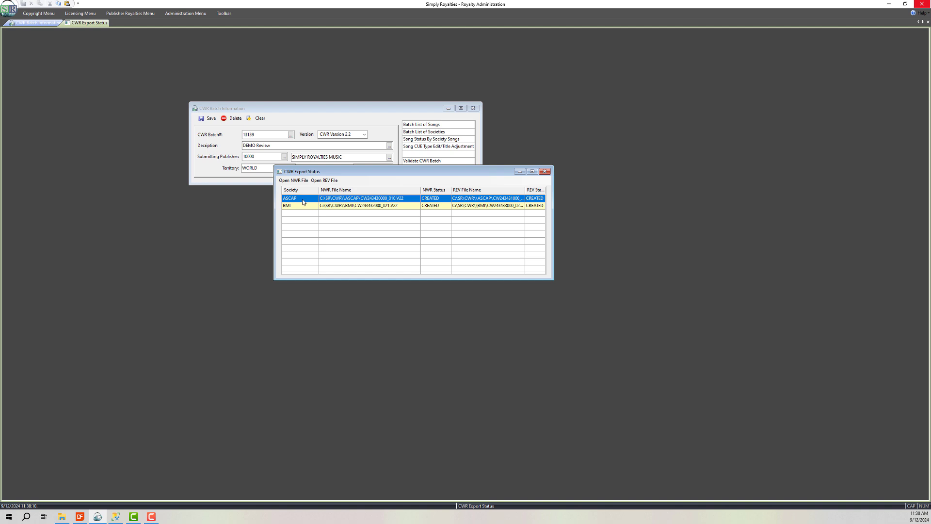
left_click(294, 180)
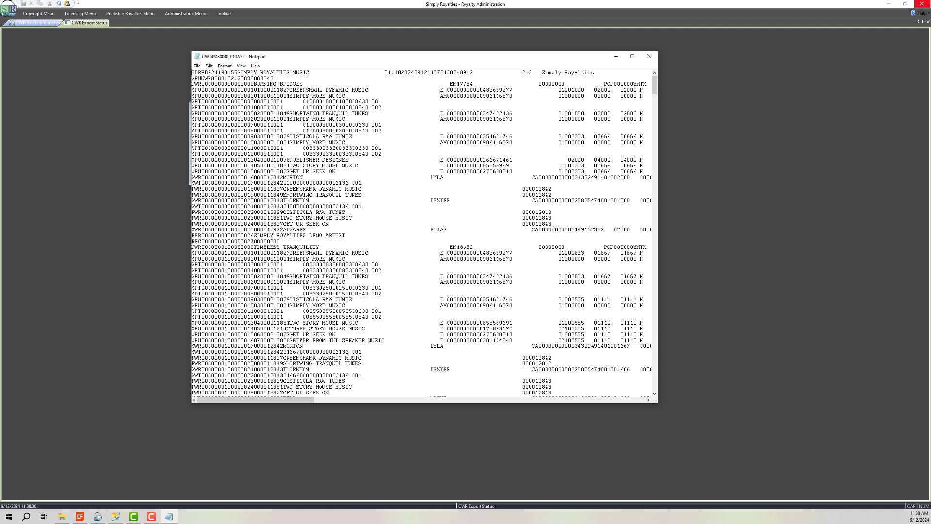
left_click(649, 56)
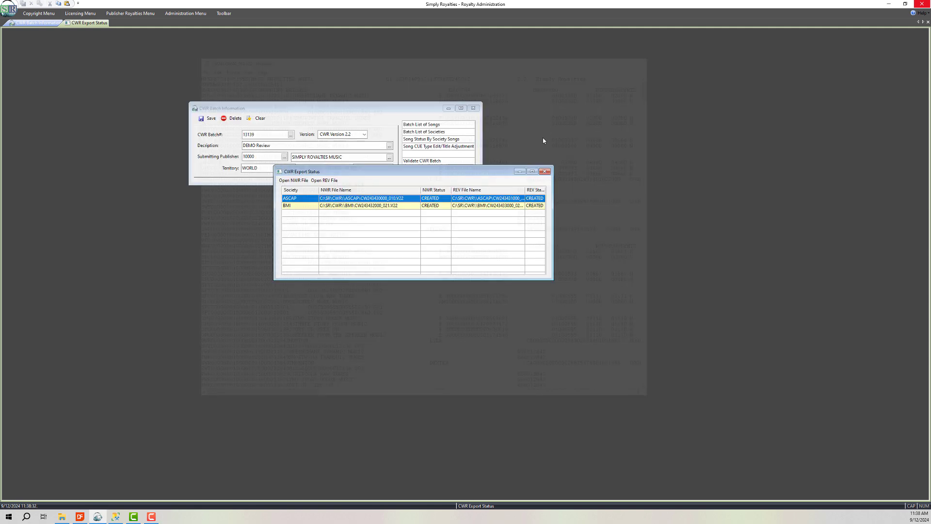
View the ASCAP REV file, highlight the first REV record marker, and close the file and the export status window
left_click(324, 180)
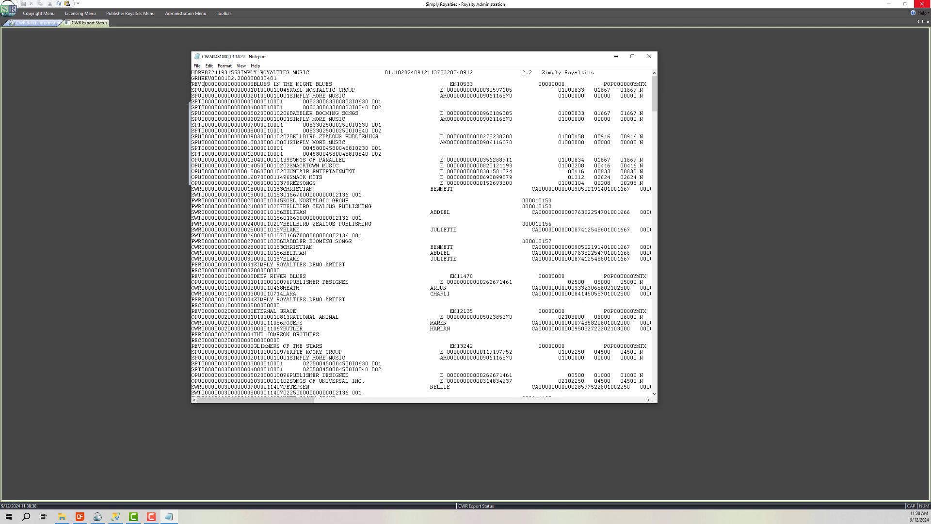
left_click_drag(203, 84, 191, 84)
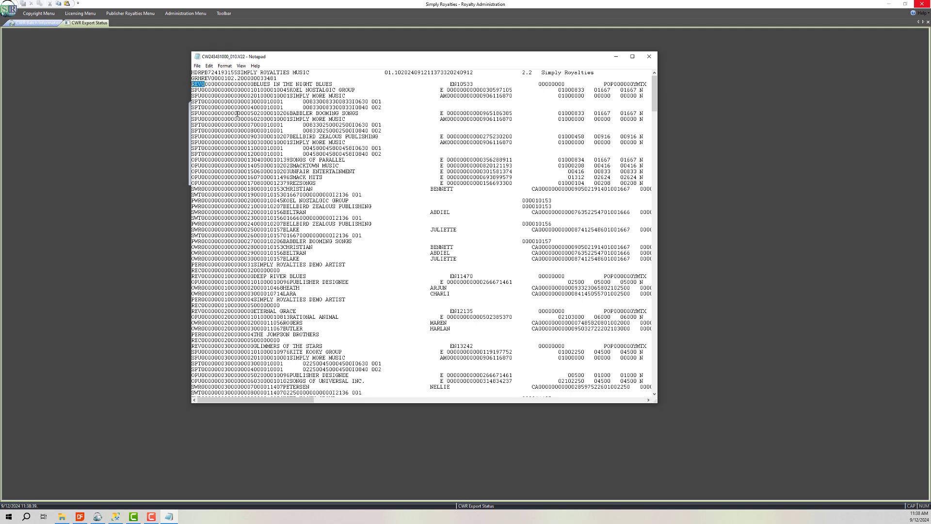
left_click(652, 61)
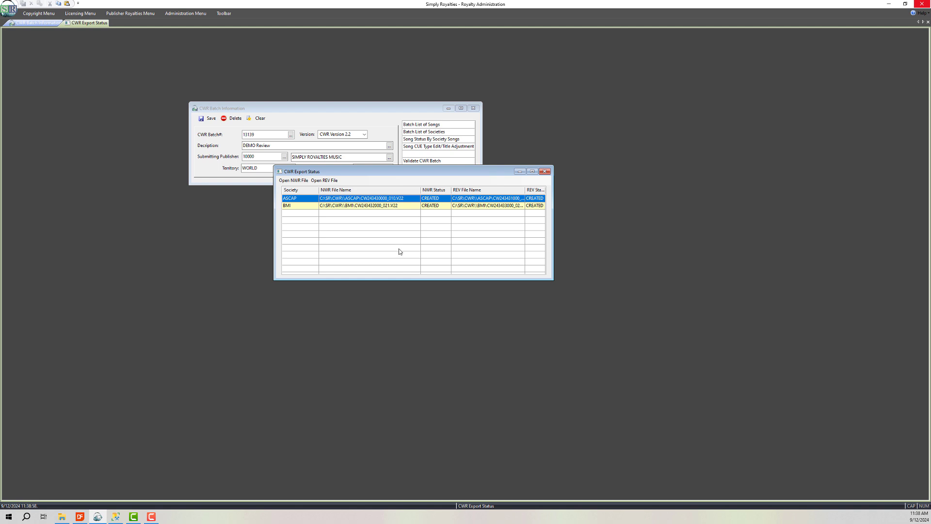
left_click(546, 172)
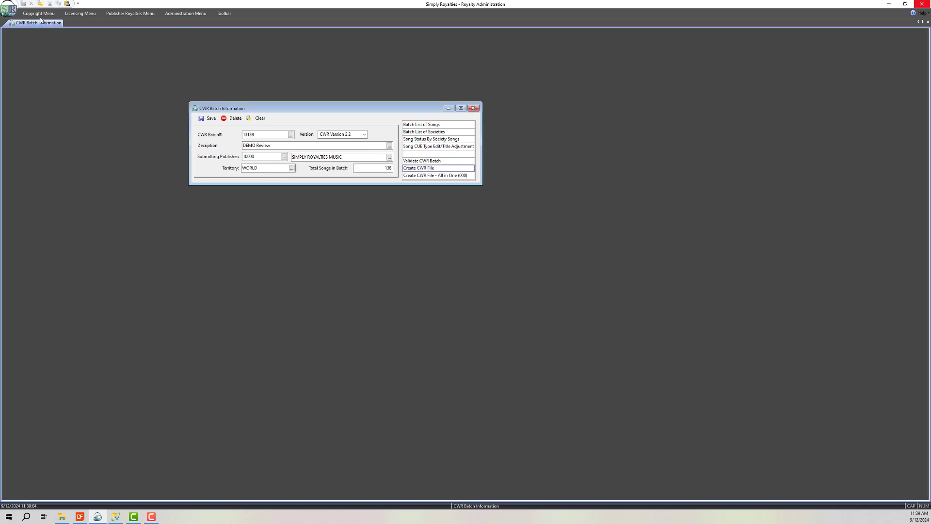
Reopen the batch song list, set it to open songs instead of masters, and open the song FURRY FIESTA
left_click(419, 126)
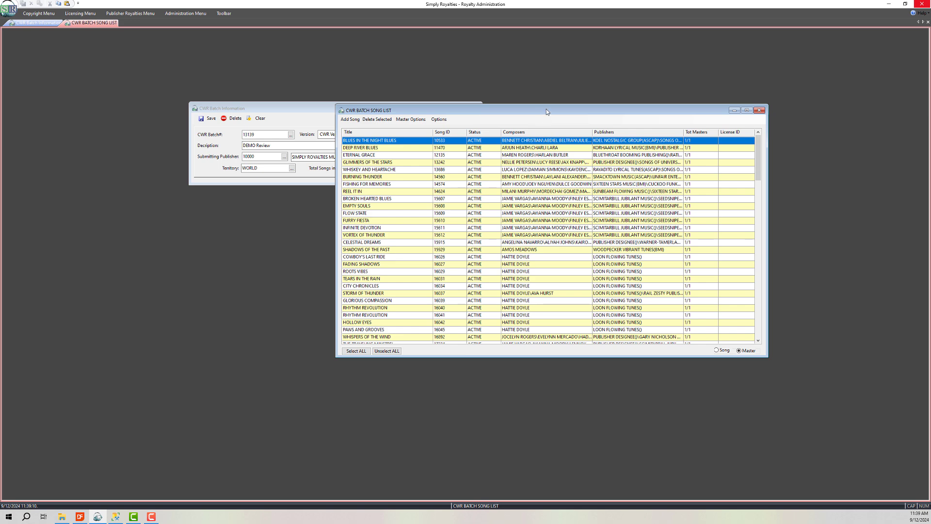
left_click_drag(547, 111, 398, 113)
left_click(571, 353)
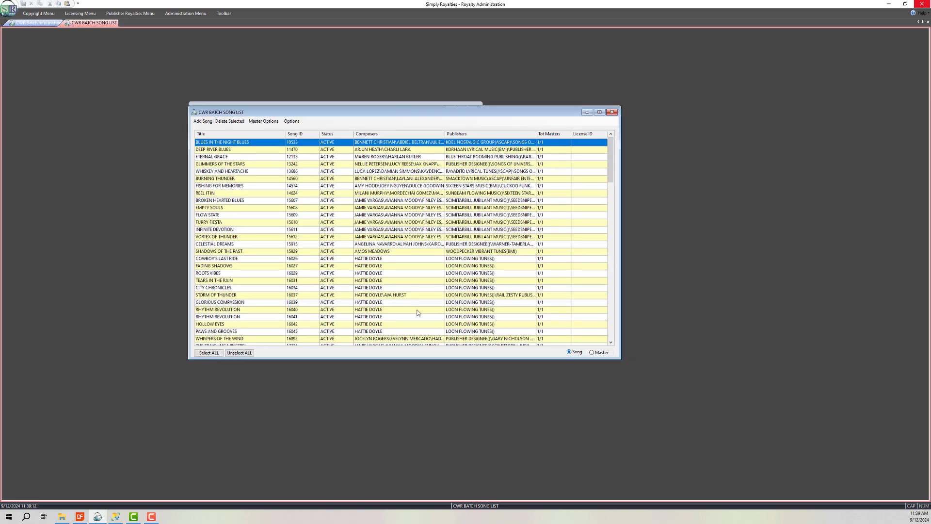
left_click(246, 224)
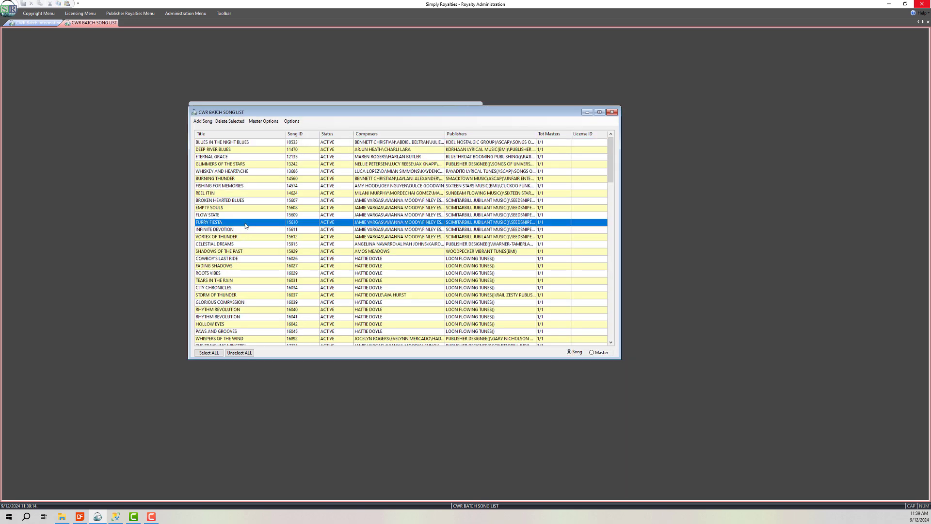
double_click(245, 224)
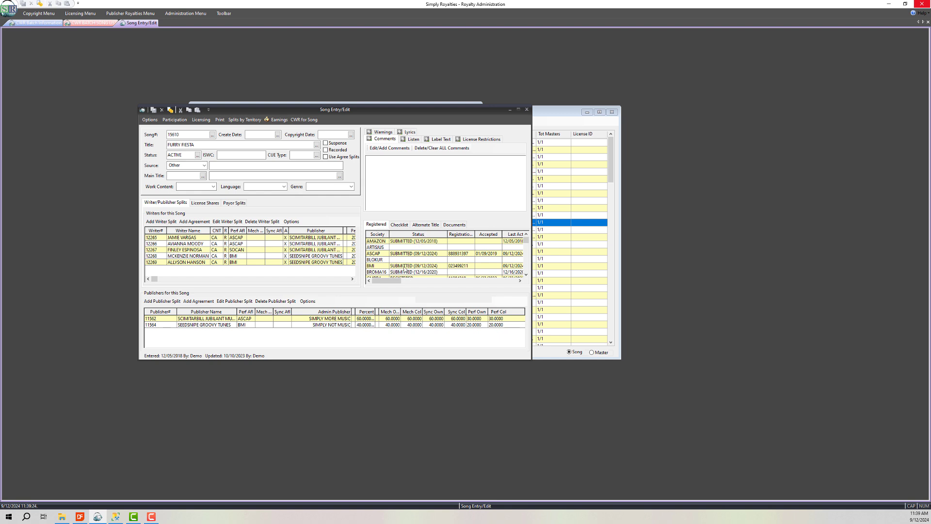
Examine the society registration statuses of FURRY FIESTA, comparing the ASCAP and BMI entries with the other societies
left_click(415, 253)
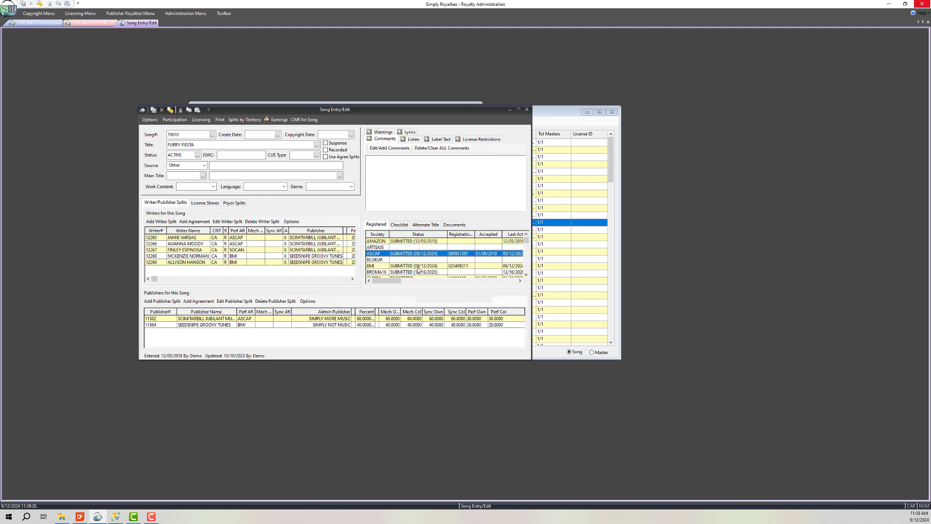
left_click(418, 266)
left_click(419, 254)
left_click(421, 266)
left_click(423, 241)
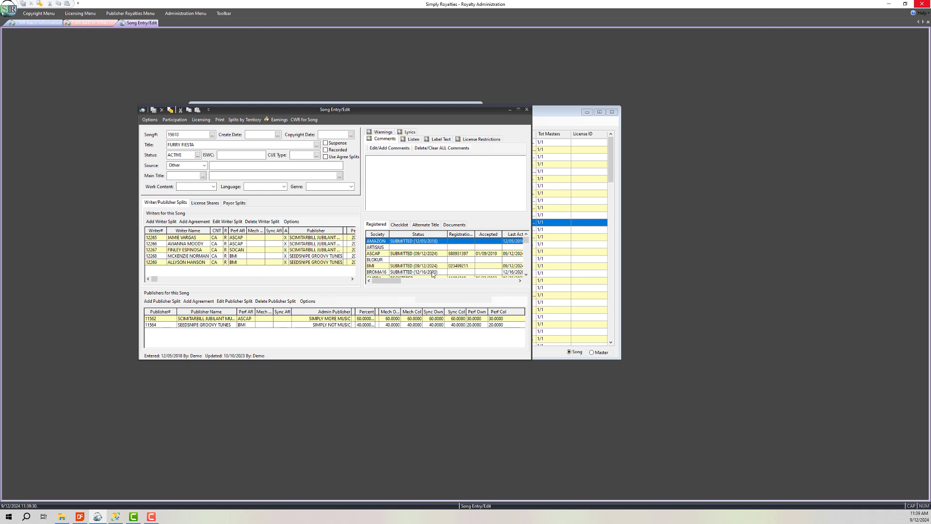
left_click(433, 273)
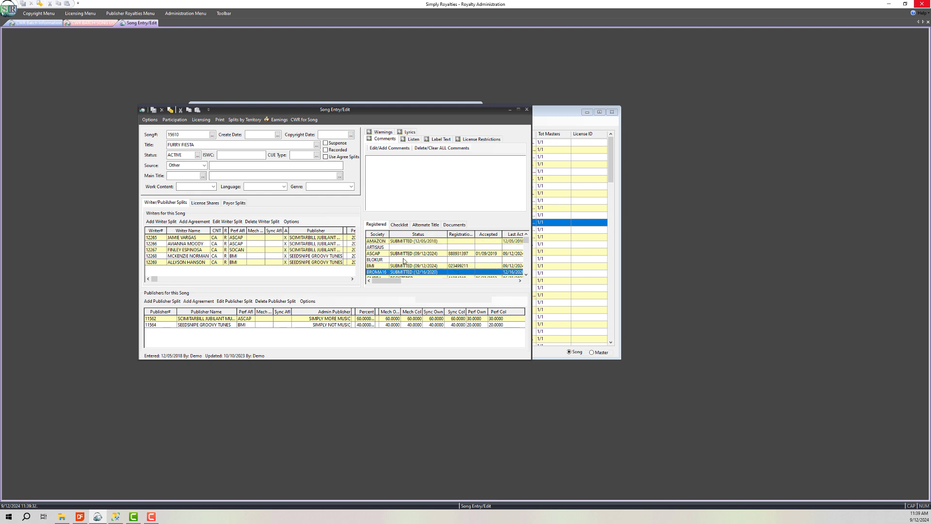
scroll(404, 261, "down", 3)
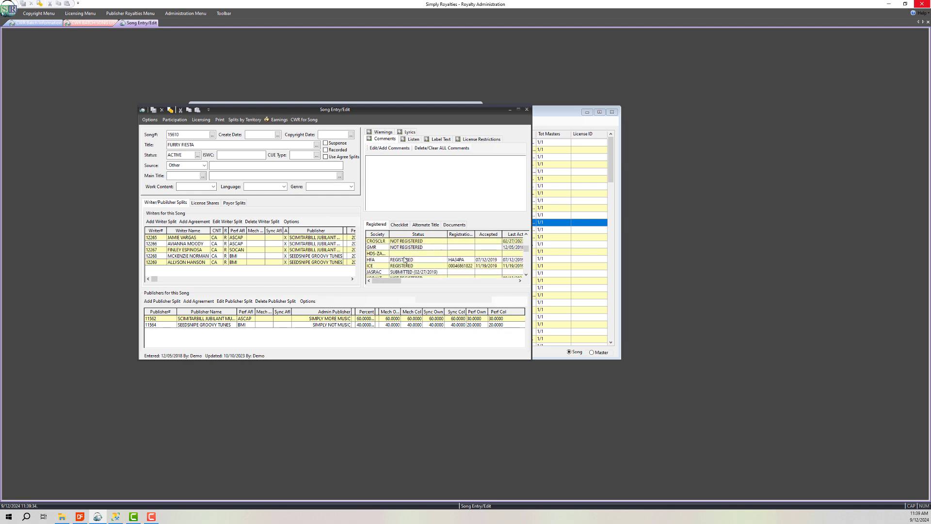
scroll(405, 260, "up", 3)
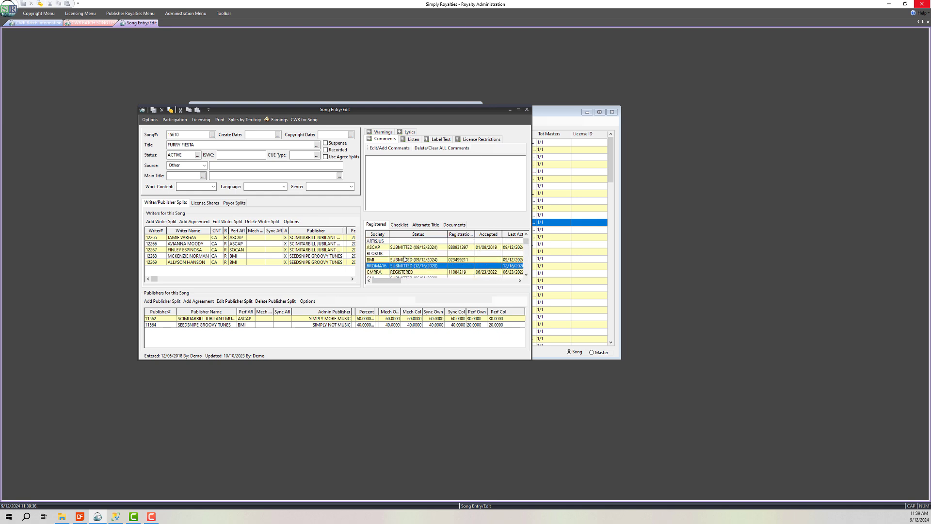
scroll(405, 261, "up", 1)
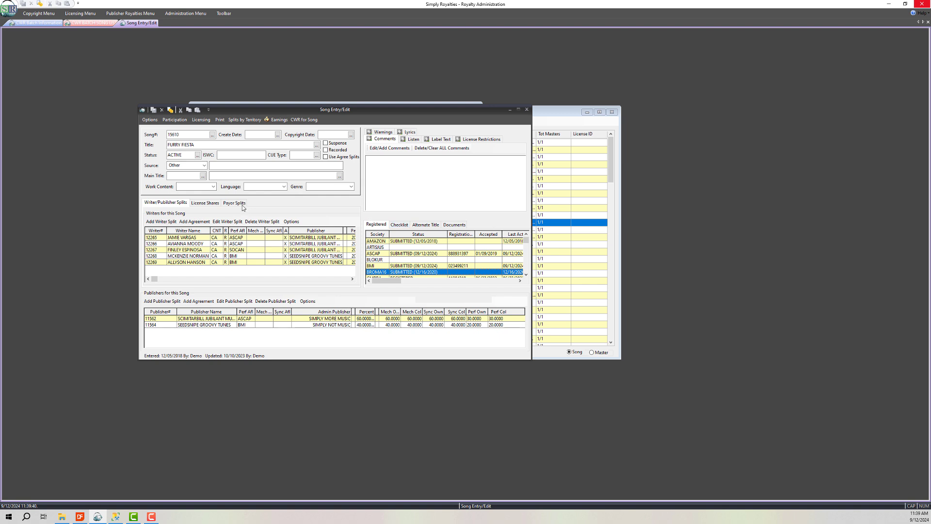
View the first writer's split details for FURRY FIESTA, including society affiliation and publisher shares, and close them
left_click(255, 239)
double_click(255, 239)
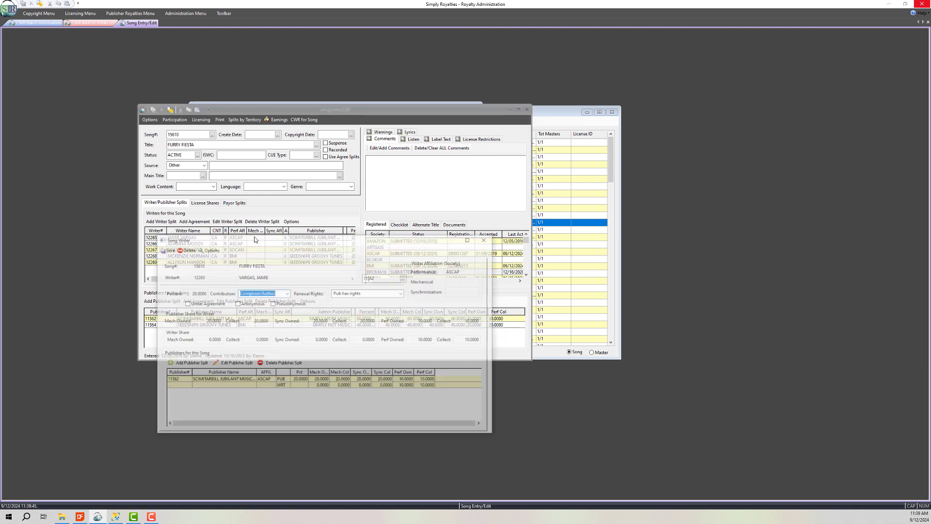
left_click_drag(303, 235, 365, 85)
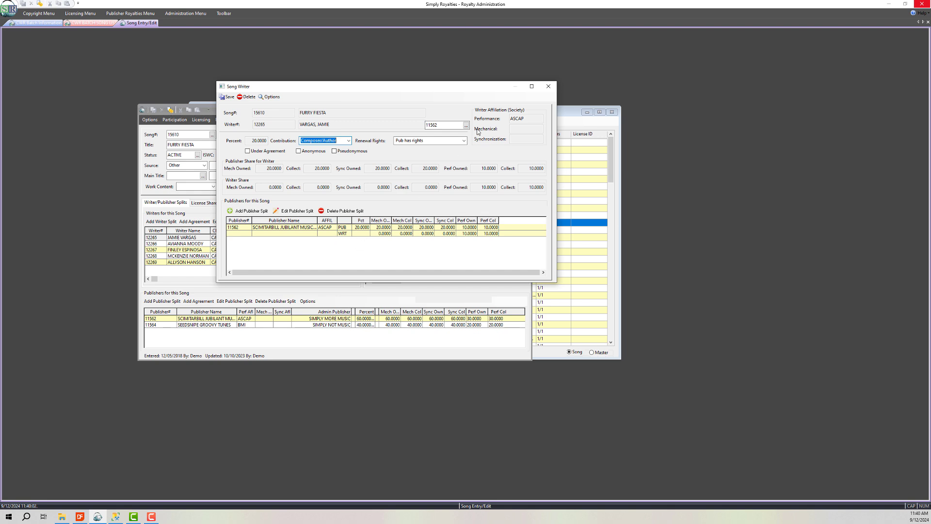
left_click(549, 87)
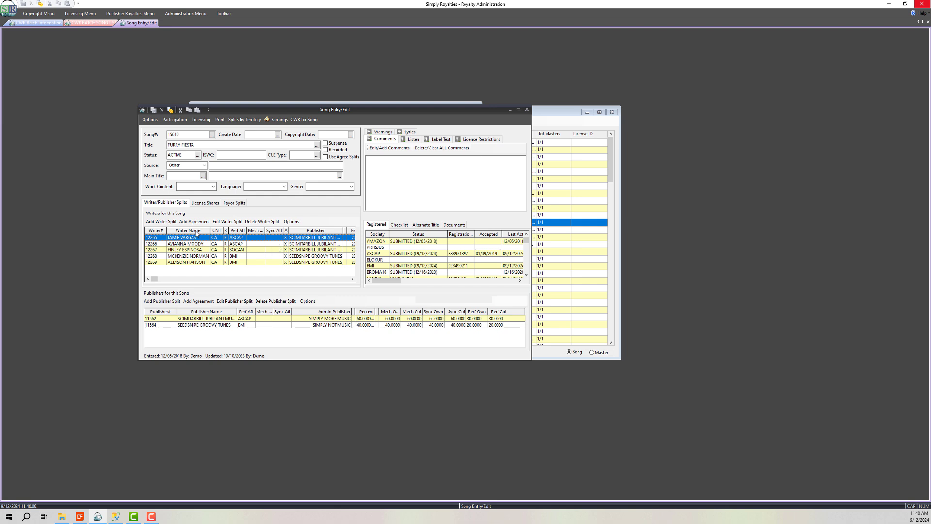
View the license shares of FURRY FIESTA in the expanded View More Mode window and close it
left_click(205, 203)
left_click(247, 212)
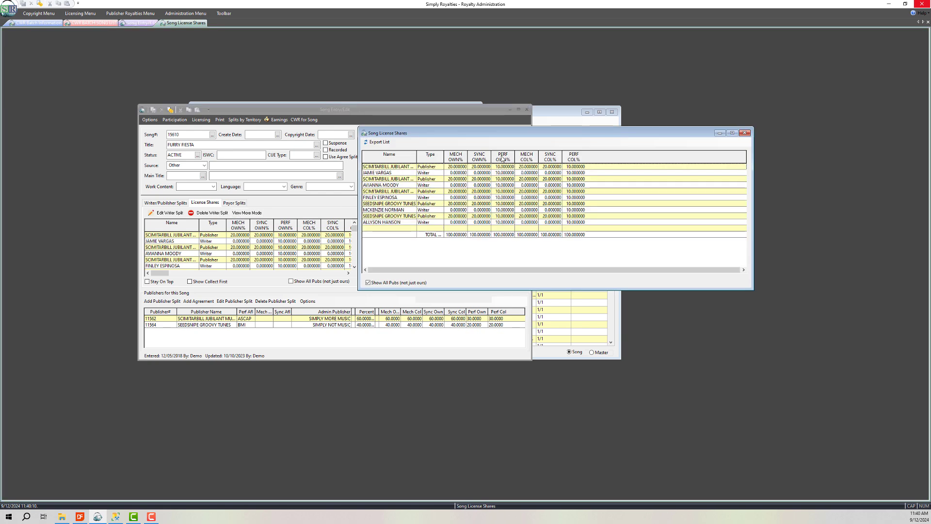
left_click_drag(530, 136, 378, 137)
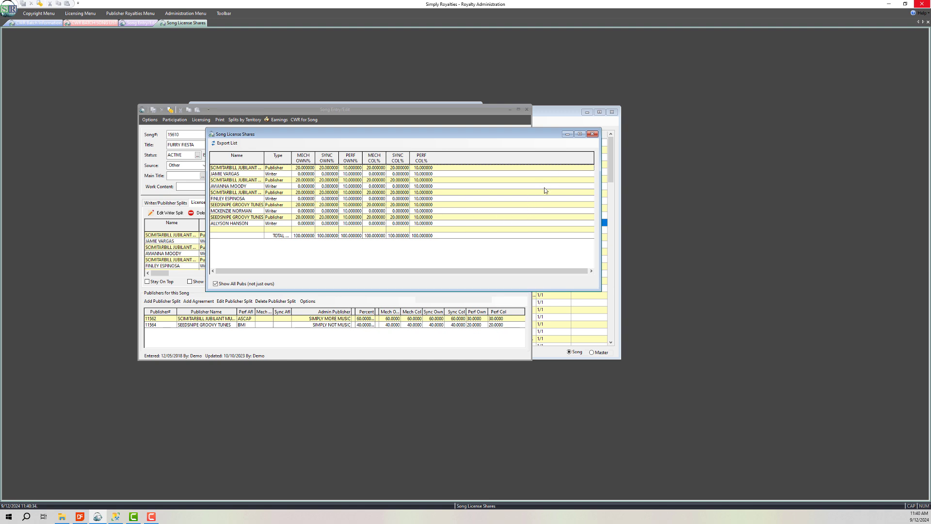
left_click(592, 134)
Close the song record, the batch song list and the CWR batch information
left_click(527, 110)
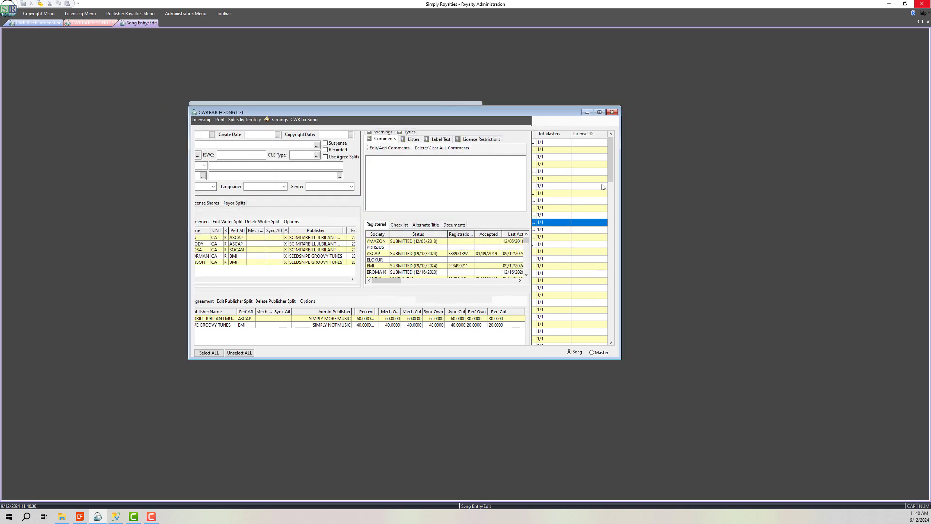
left_click(612, 112)
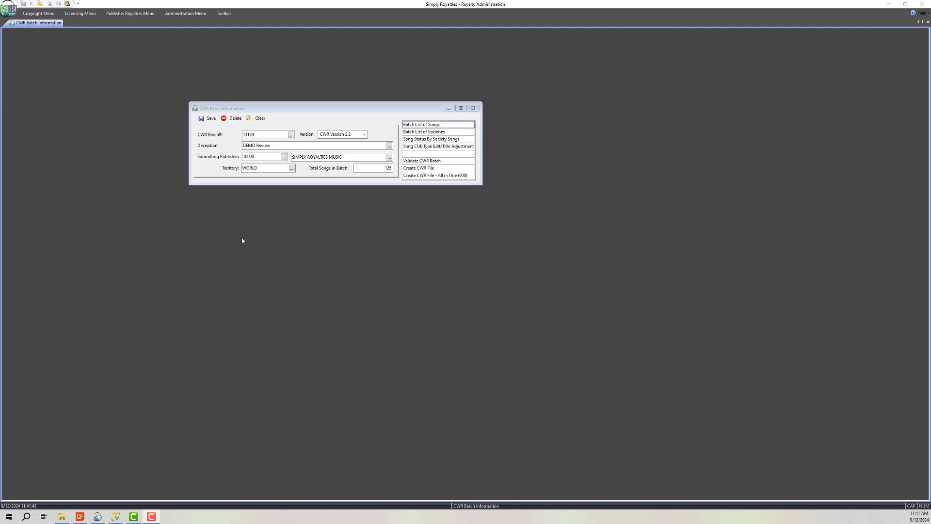
mouse_move(333, 107)
left_mouse_down()
mouse_move(370, 119)
mouse_move(341, 107)
left_mouse_up()
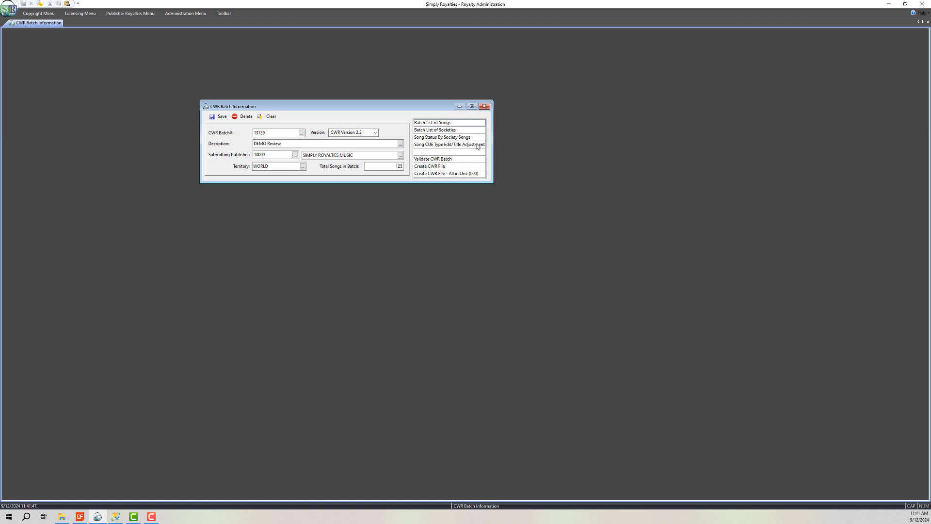
left_click(485, 107)
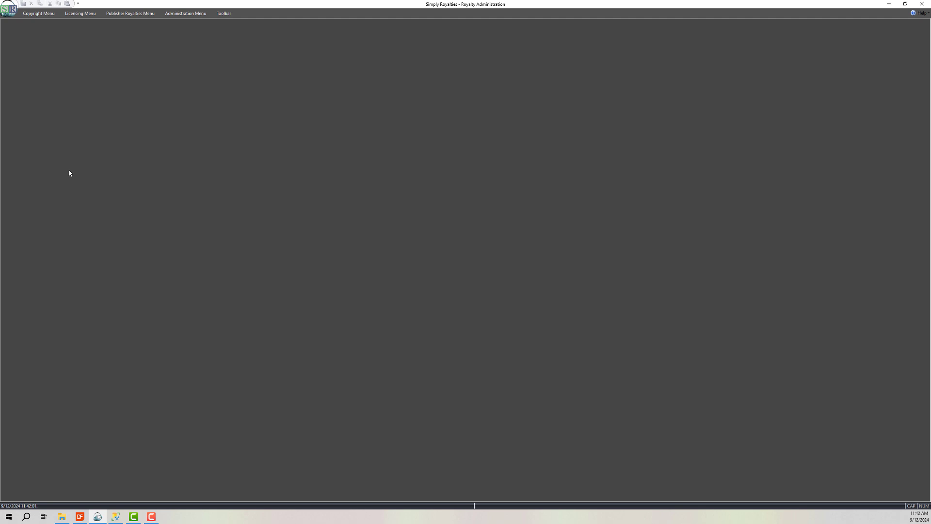
Open the territory codes list, check the CWR code in the WORLD territory record, and close the record
left_click(38, 16)
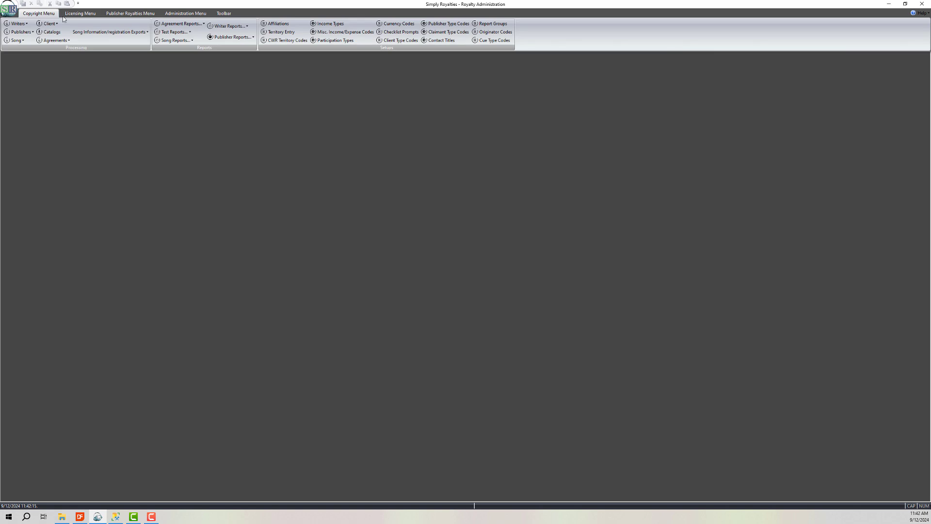
left_click(282, 32)
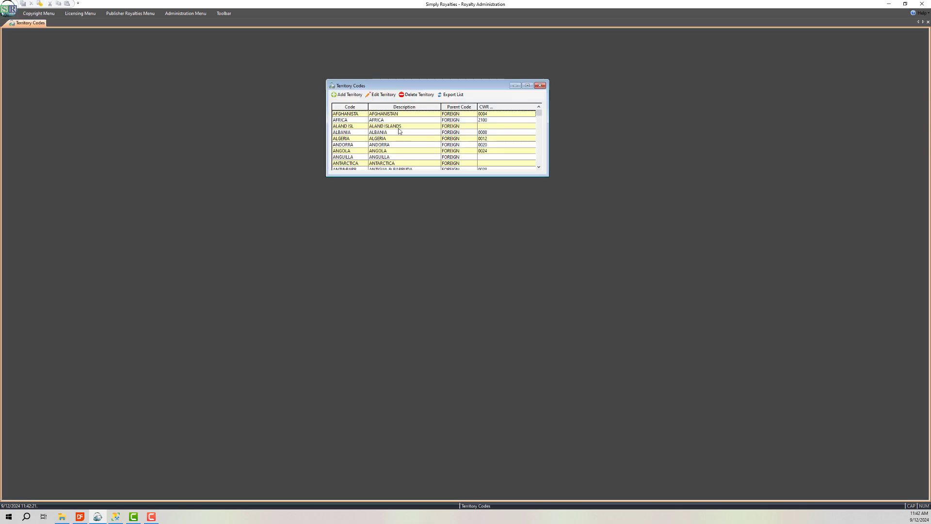
left_click_drag(541, 116, 541, 166)
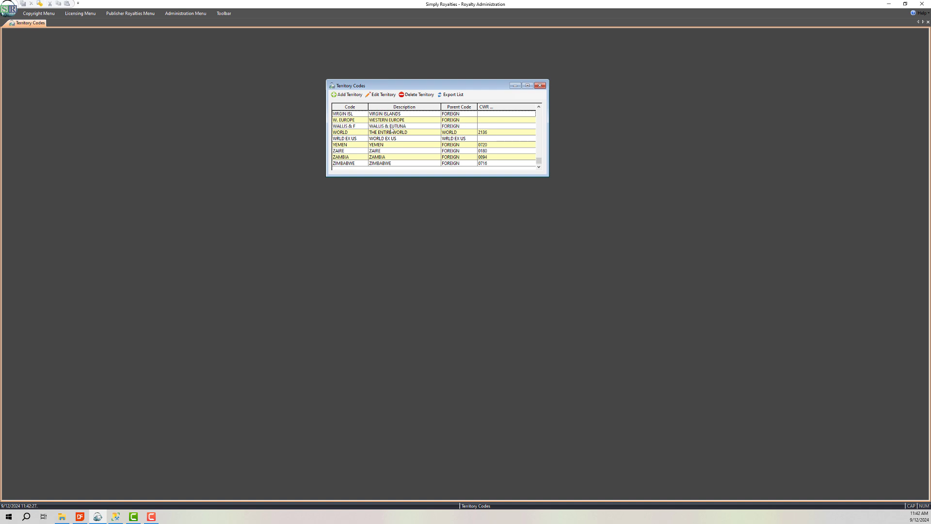
double_click(395, 133)
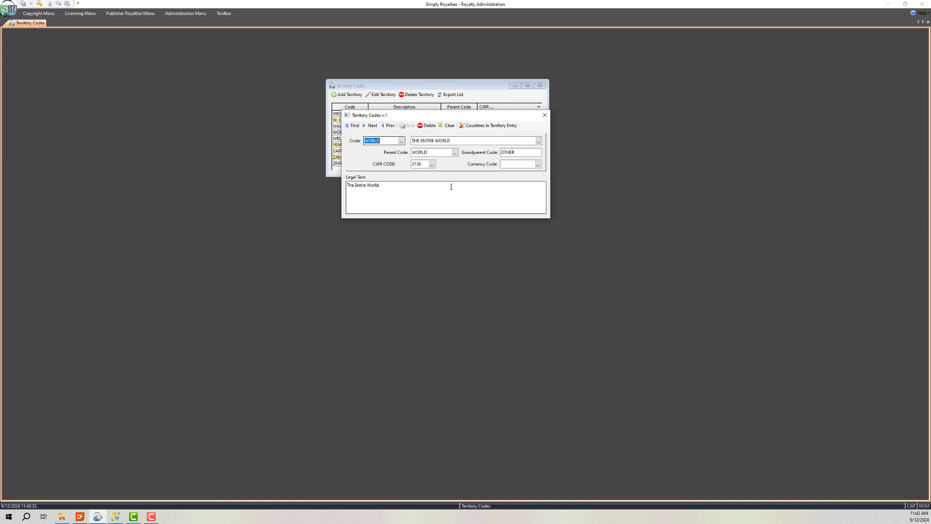
left_click(418, 164)
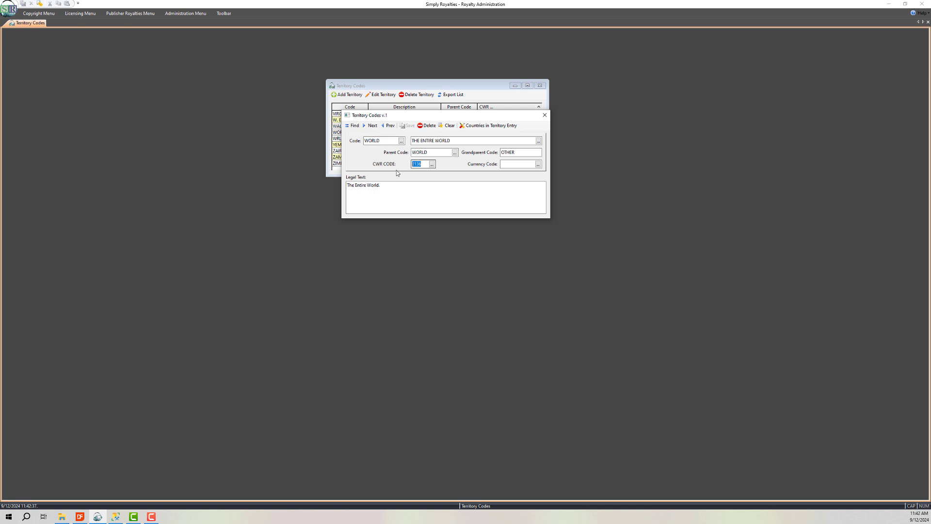
left_click(545, 115)
Check the CWR code in the ALGERIA territory record, then close the record and the territory codes list
double_click(489, 140)
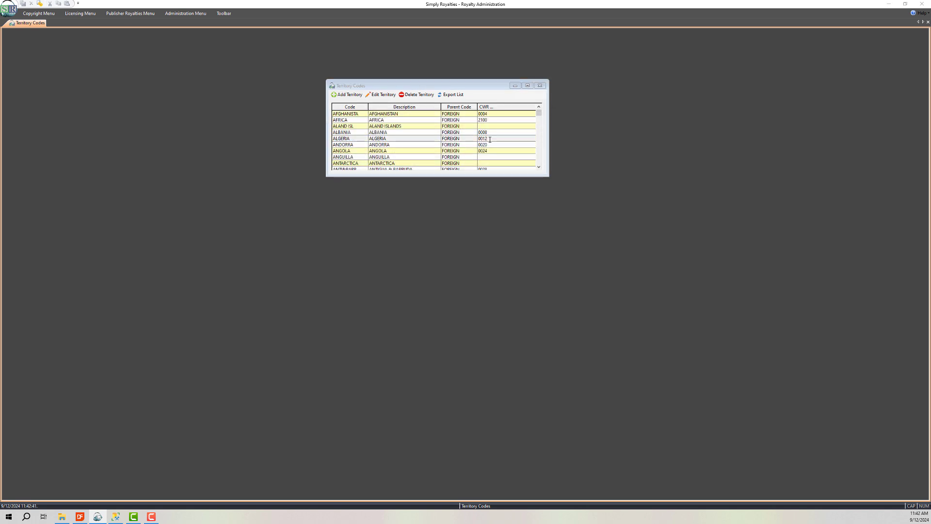
left_click(419, 164)
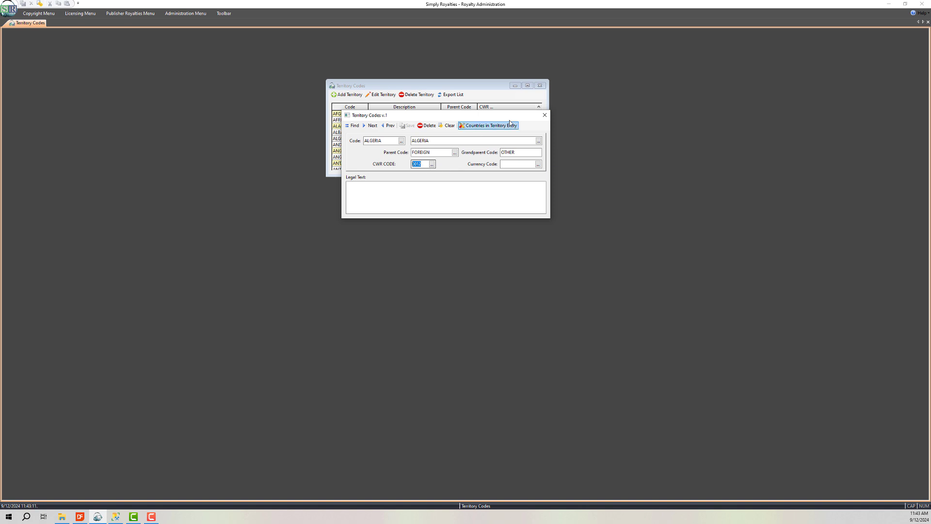
left_click(544, 116)
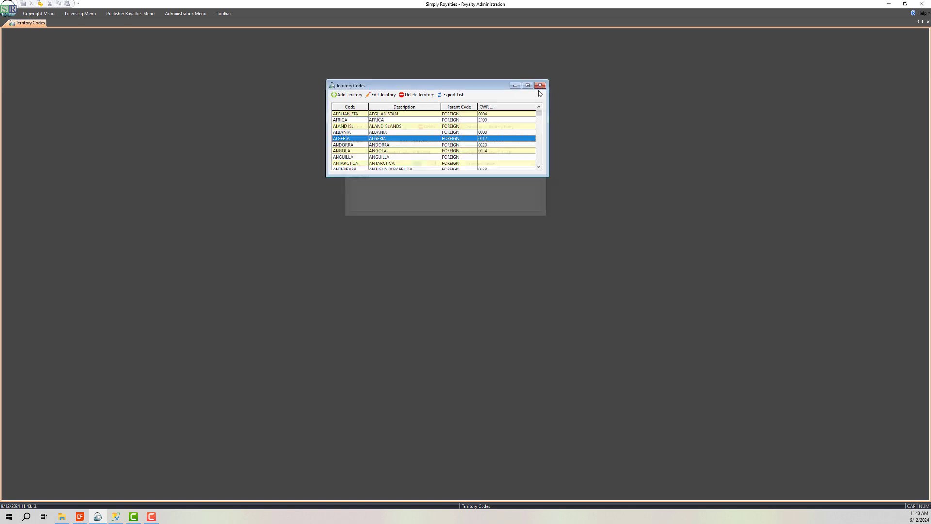
left_click(539, 86)
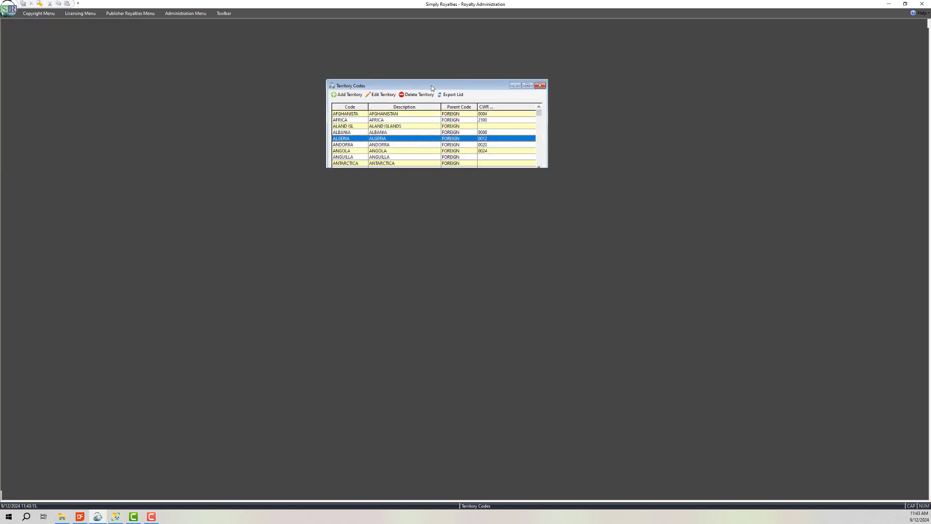
Open the affiliation codes and view the ARTISJUS record with its CWR Information, then close both record windows
left_click(39, 13)
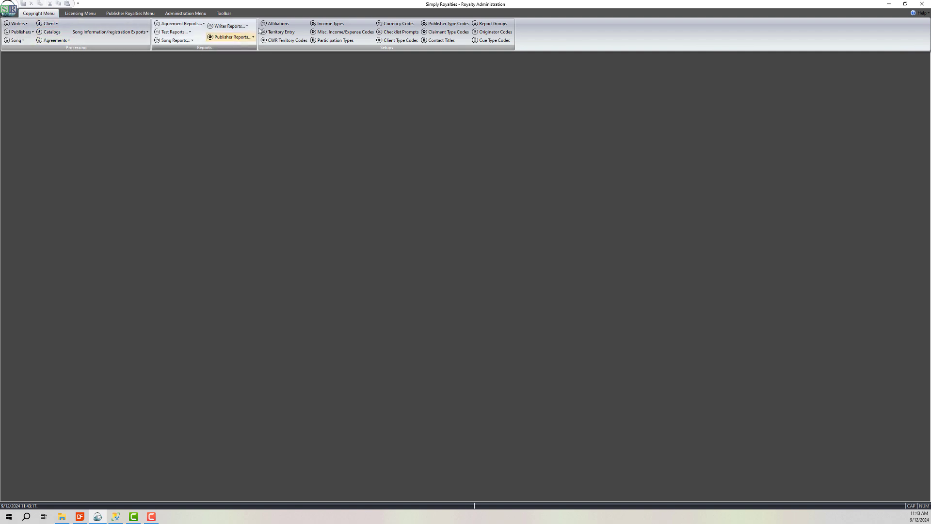
left_click(277, 23)
left_click_drag(401, 85, 413, 99)
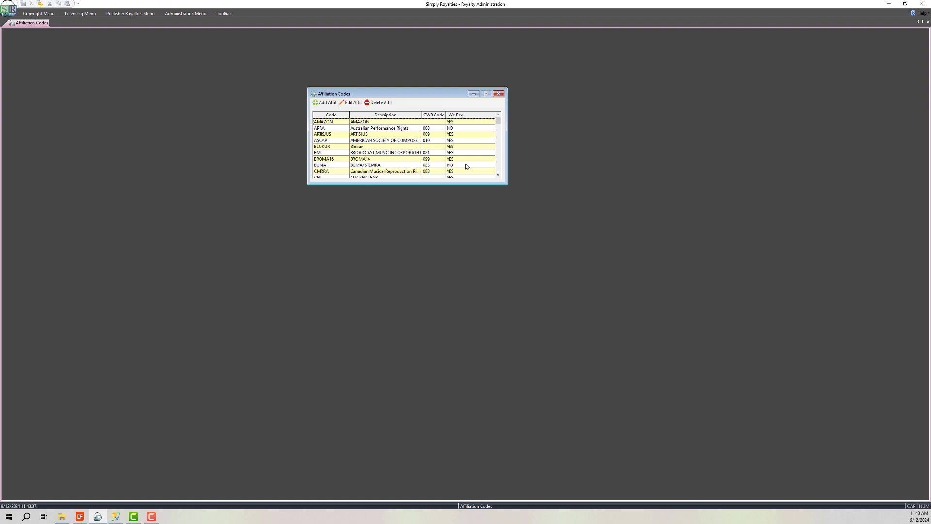
left_click(450, 134)
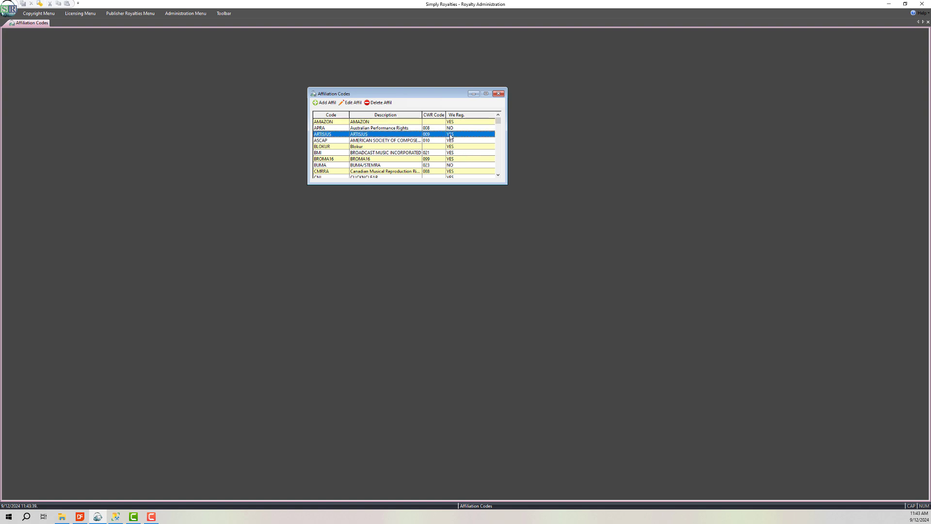
double_click(450, 134)
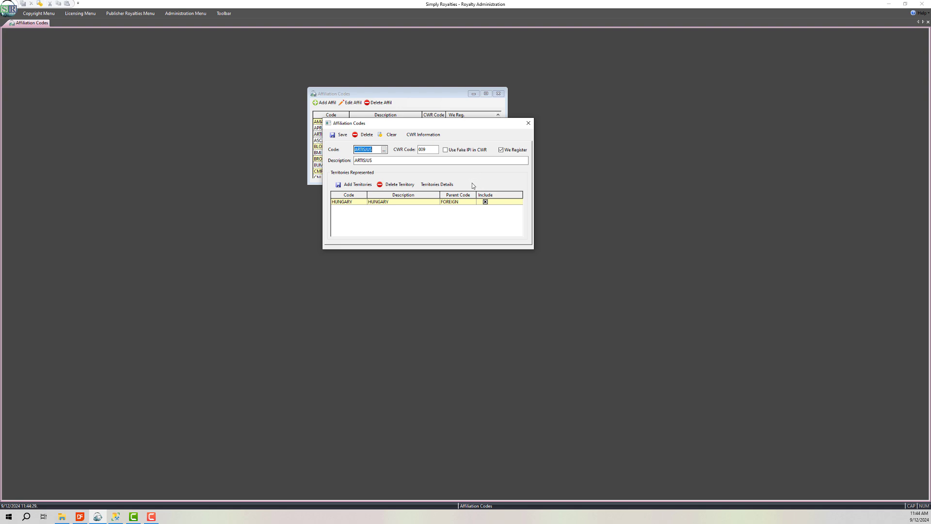
left_click(427, 136)
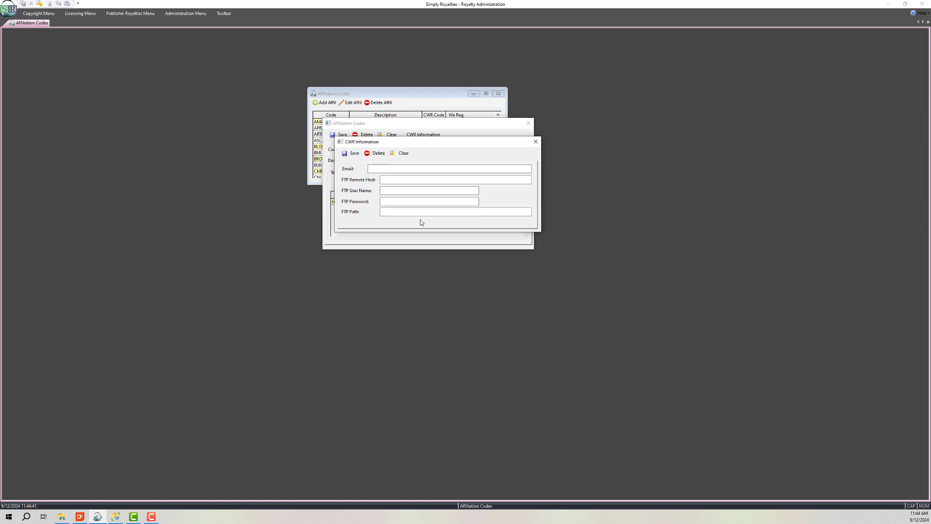
left_click(536, 144)
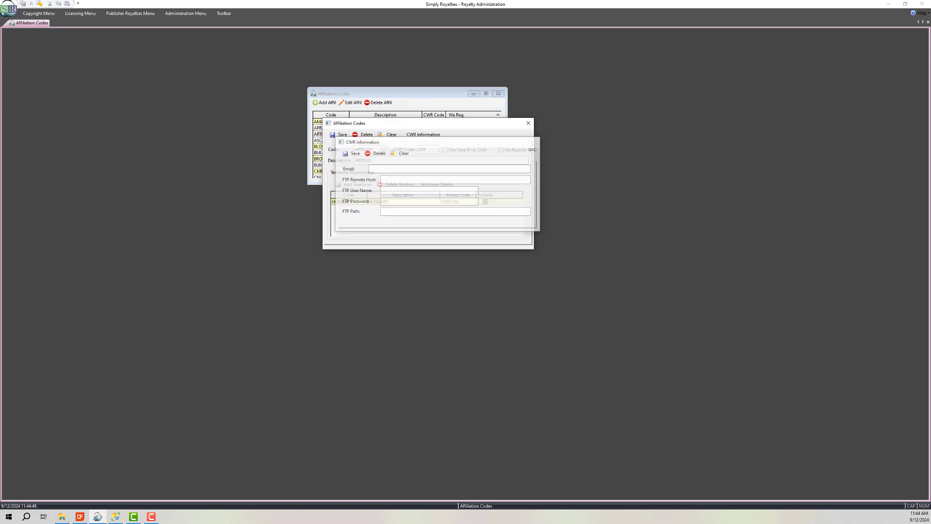
left_click(528, 123)
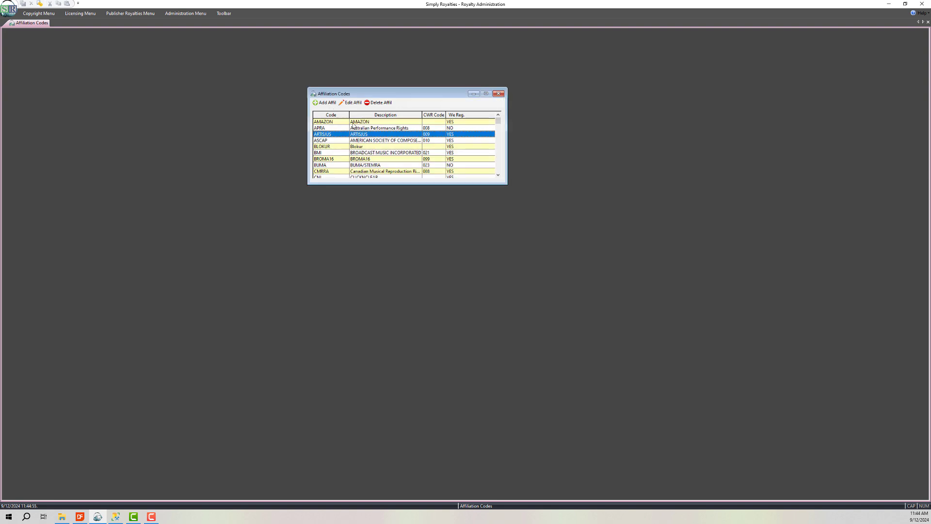
View the ASCAP affiliation record, clear its form without saving, and close the affiliation codes list
double_click(372, 140)
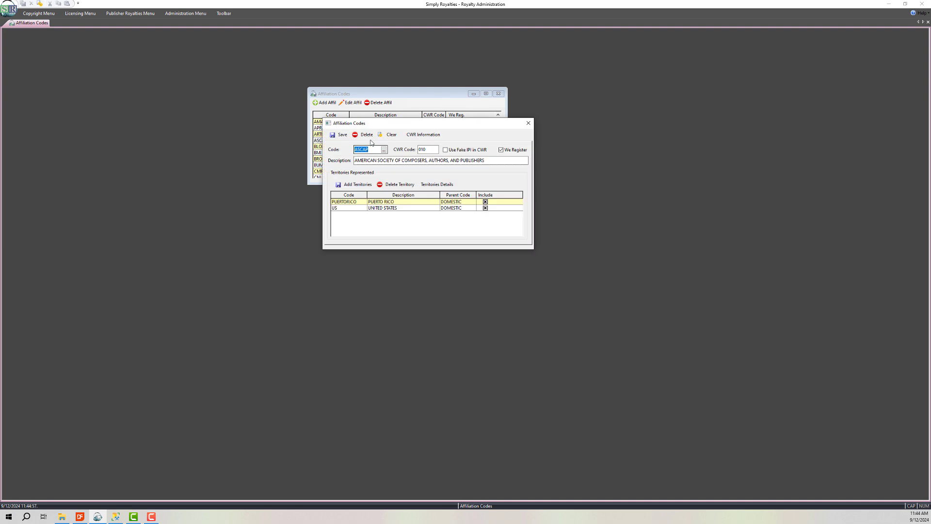
left_click(390, 135)
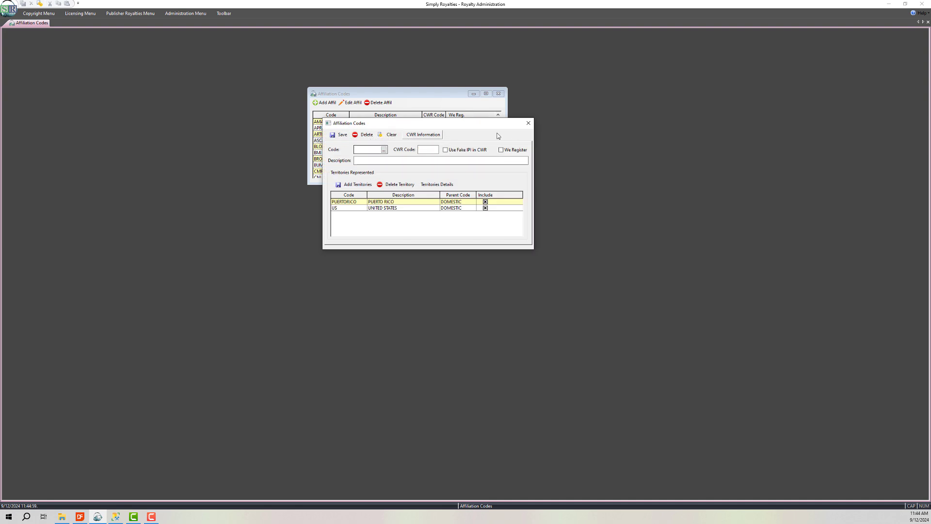
left_click(528, 123)
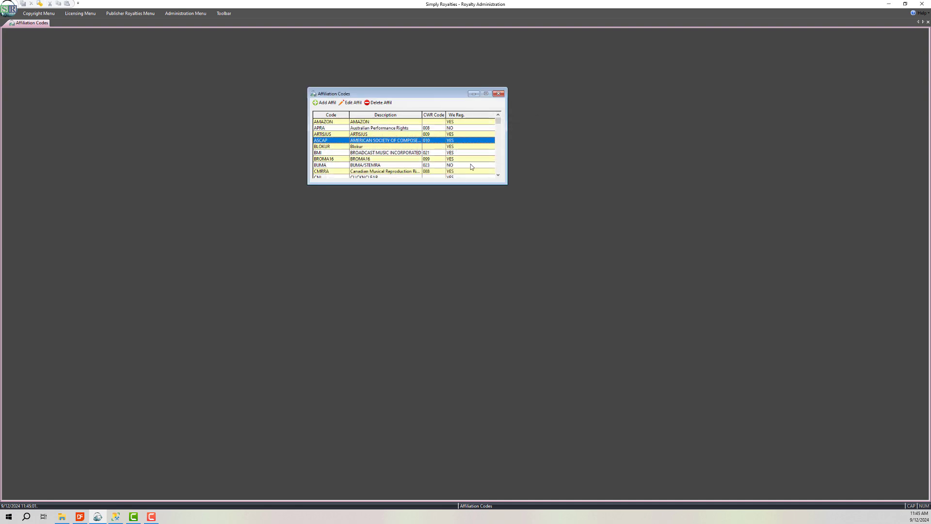
left_click(499, 94)
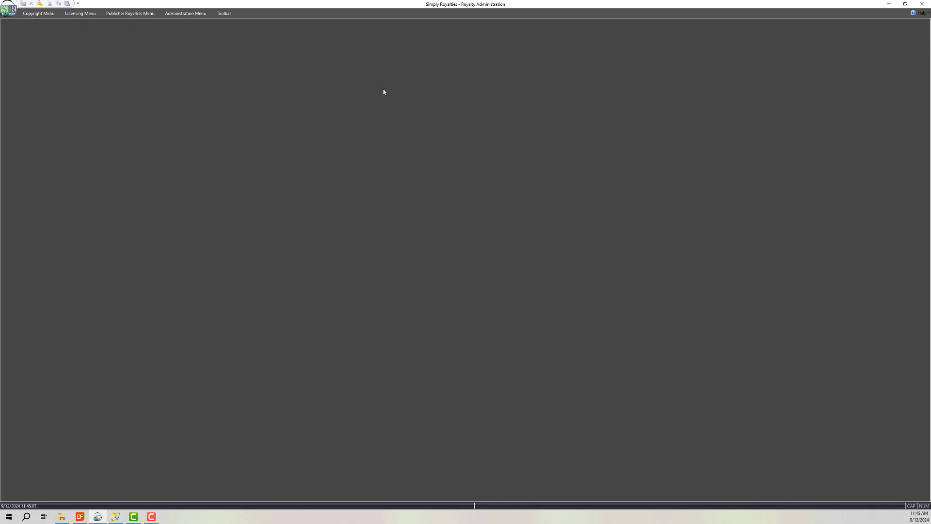
In Writer Administration, open the record of the BRONZEWING HYPNOTIC MUSIC writer and select that publisher's row to inspect its affiliation
left_click(45, 14)
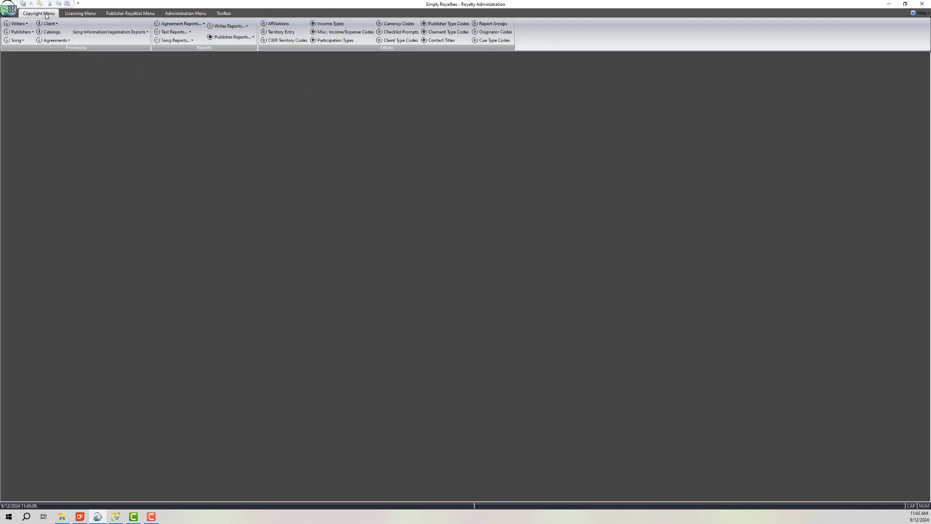
left_click(18, 24)
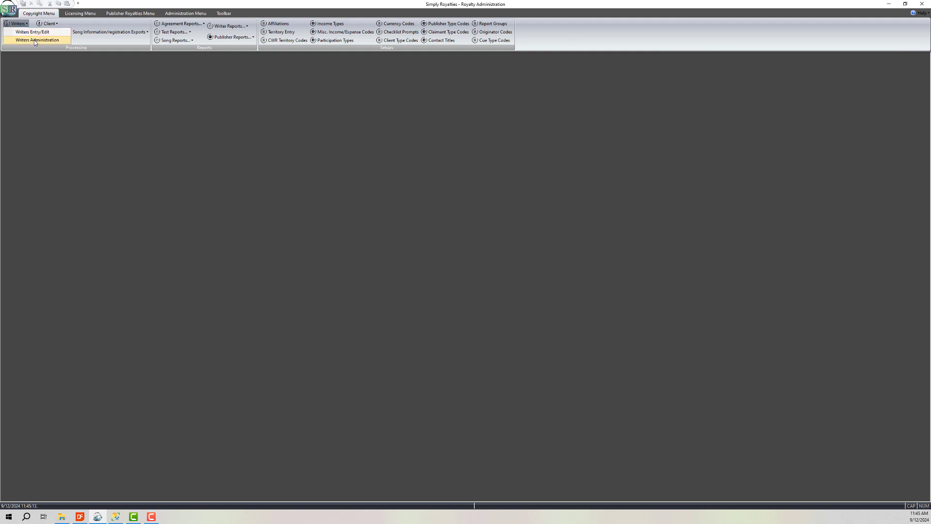
left_click(34, 40)
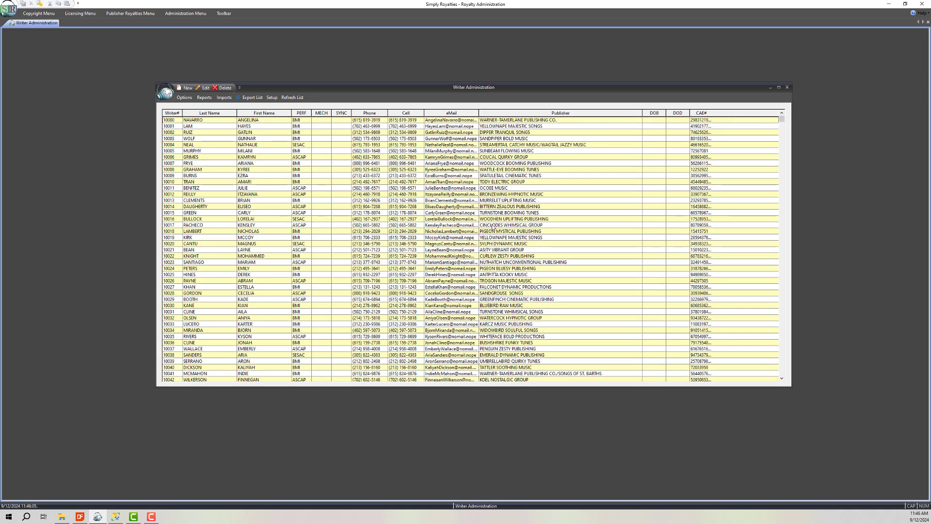
left_click_drag(514, 87, 479, 74)
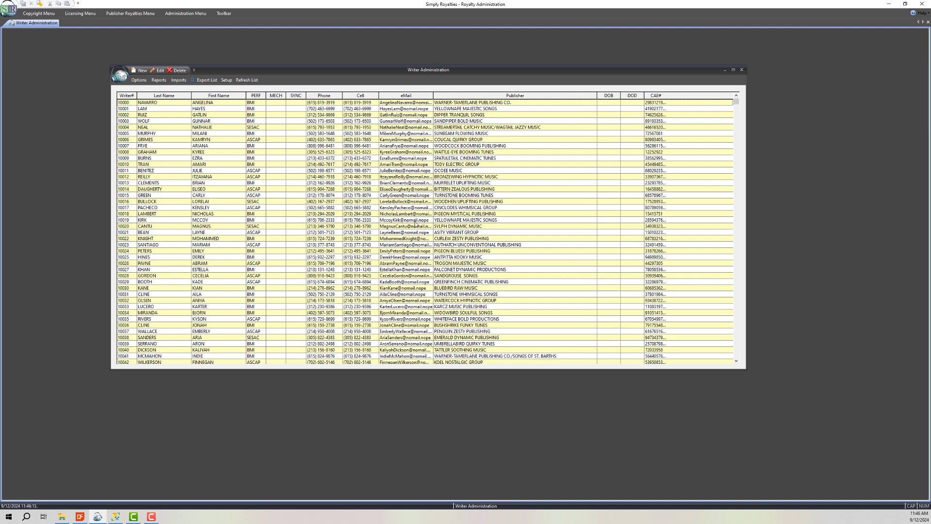
left_click(257, 177)
double_click(257, 178)
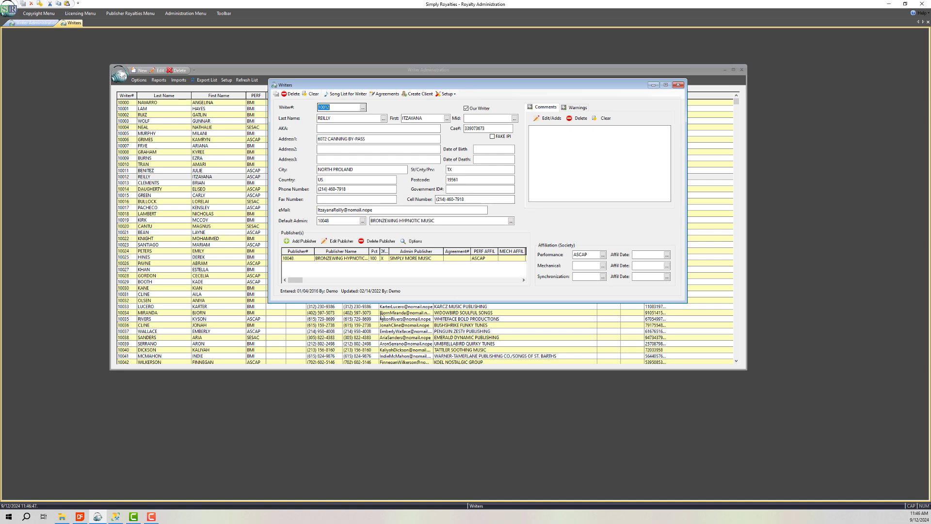
left_click(435, 259)
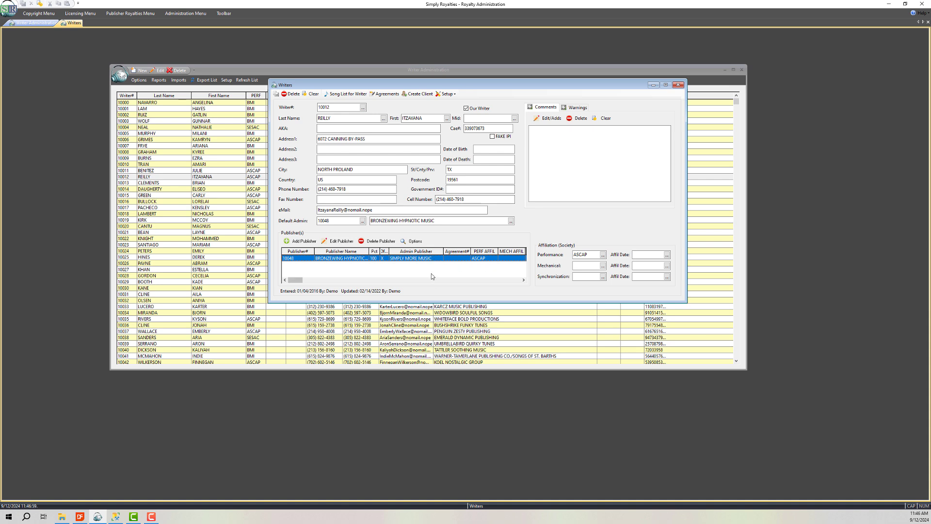
Open Song Entry/Edit to view the writer and publisher splits of FURRY FIESTA, then close the song record
left_click(35, 13)
left_click(17, 41)
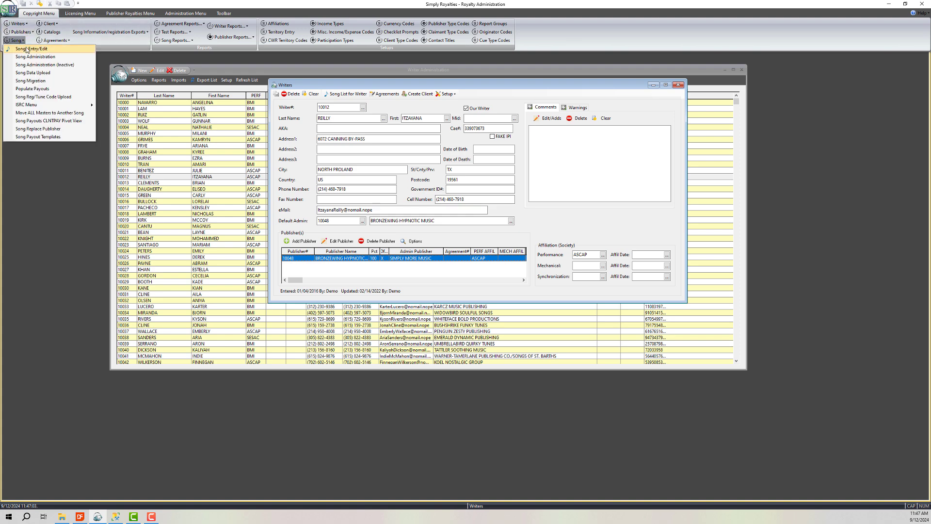
left_click(32, 48)
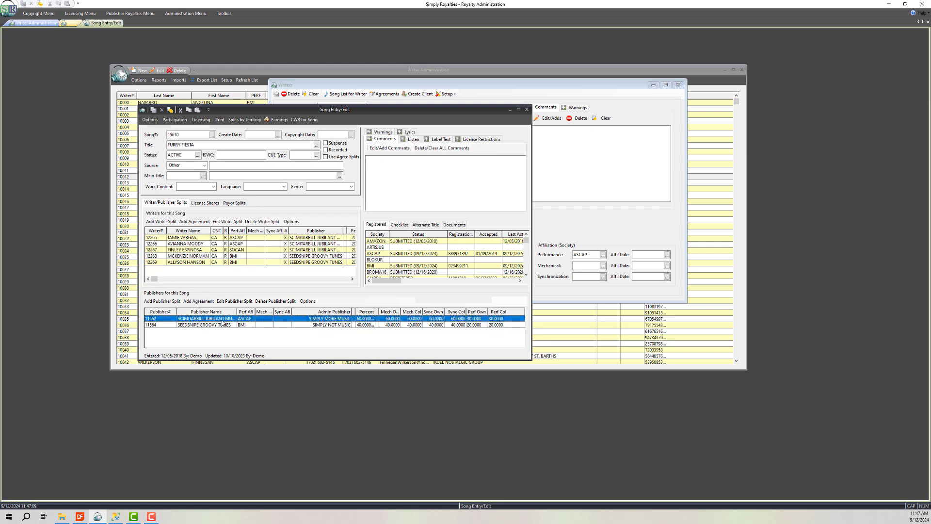
left_click(527, 110)
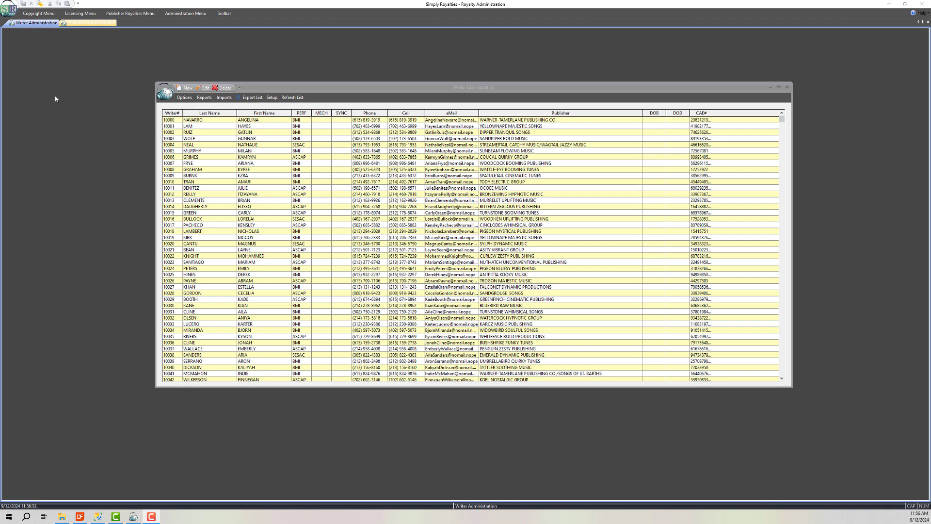
Open Publisher Administration in place of the Writer Administration list, and widen its window and Publisher column
left_click(38, 13)
left_click(22, 32)
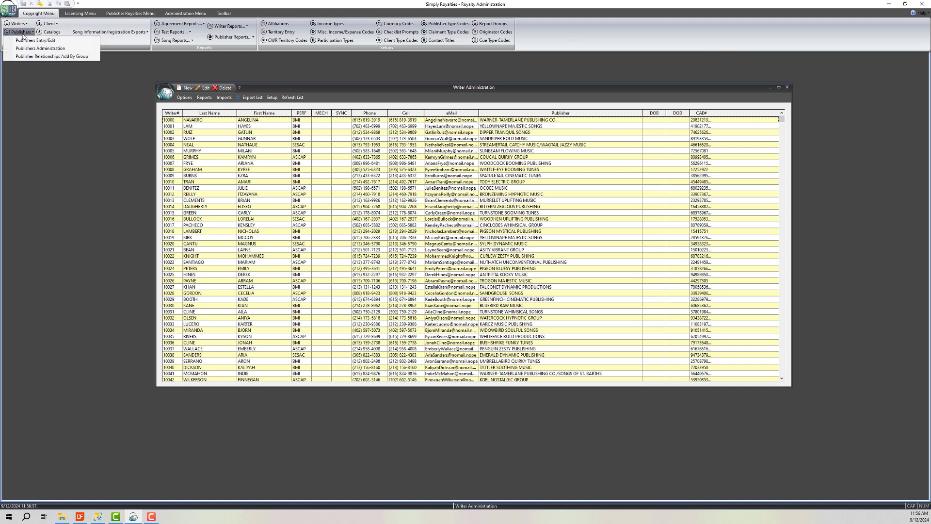
left_click(29, 51)
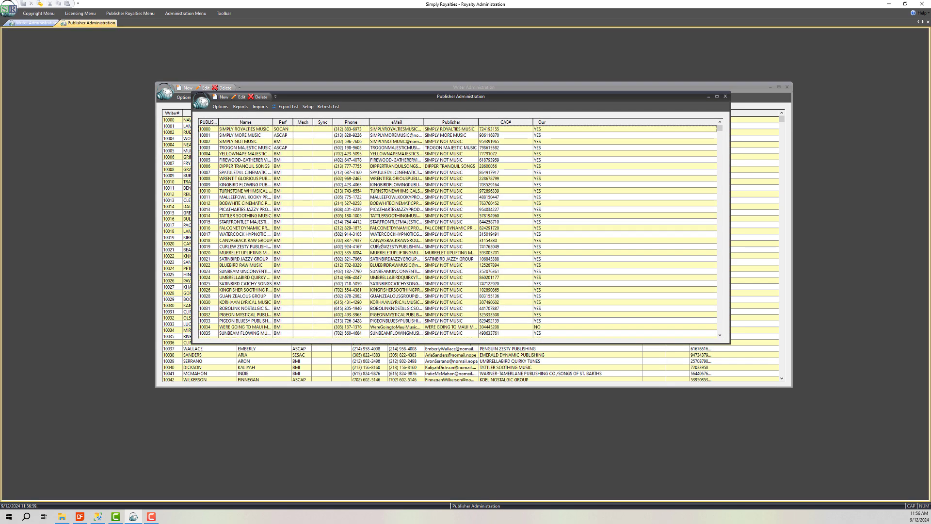
left_click_drag(449, 99, 447, 91)
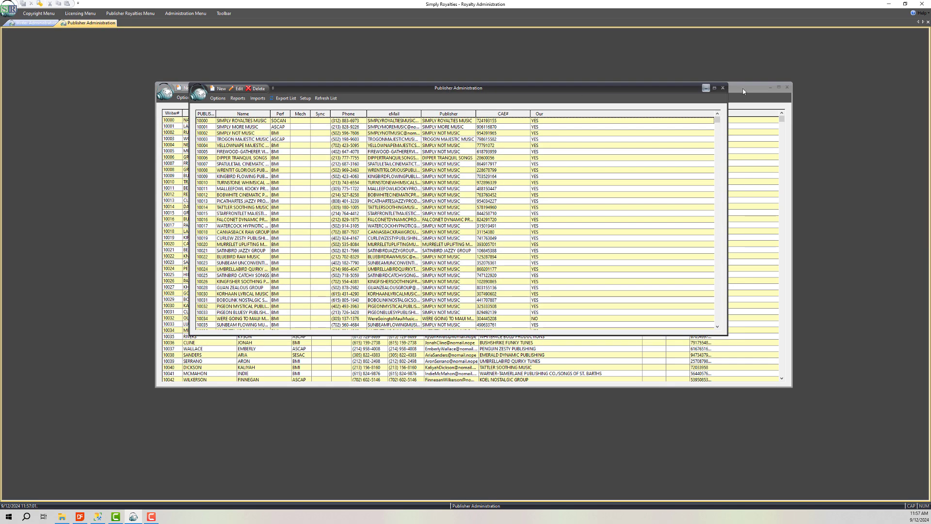
left_click(787, 86)
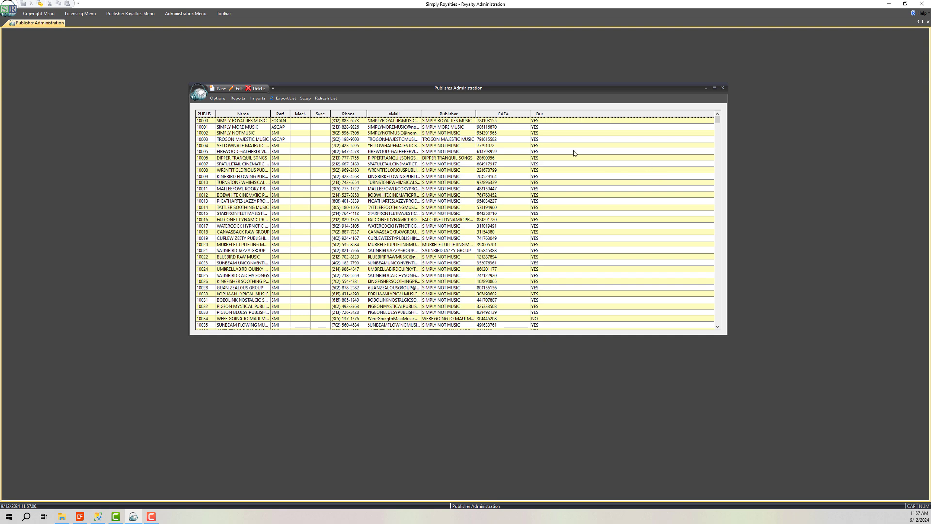
left_click_drag(727, 165, 742, 162)
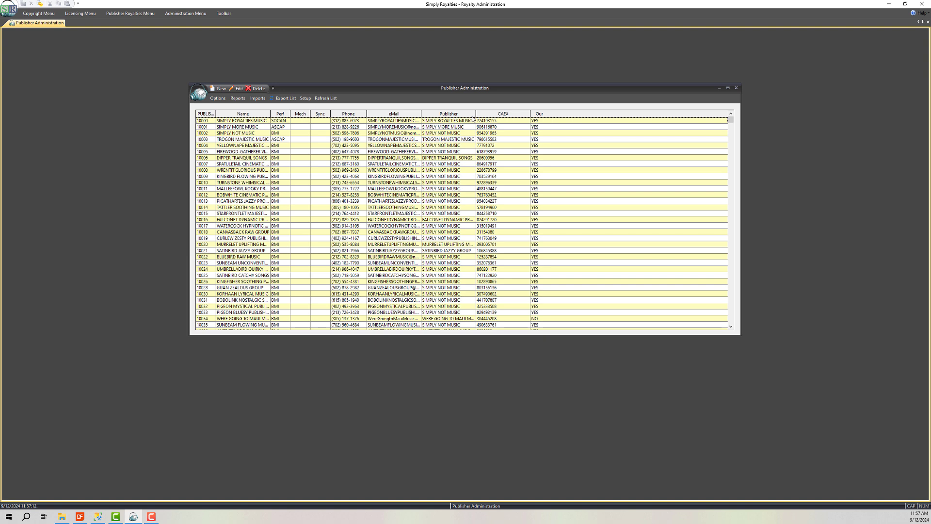
left_click_drag(476, 120, 510, 120)
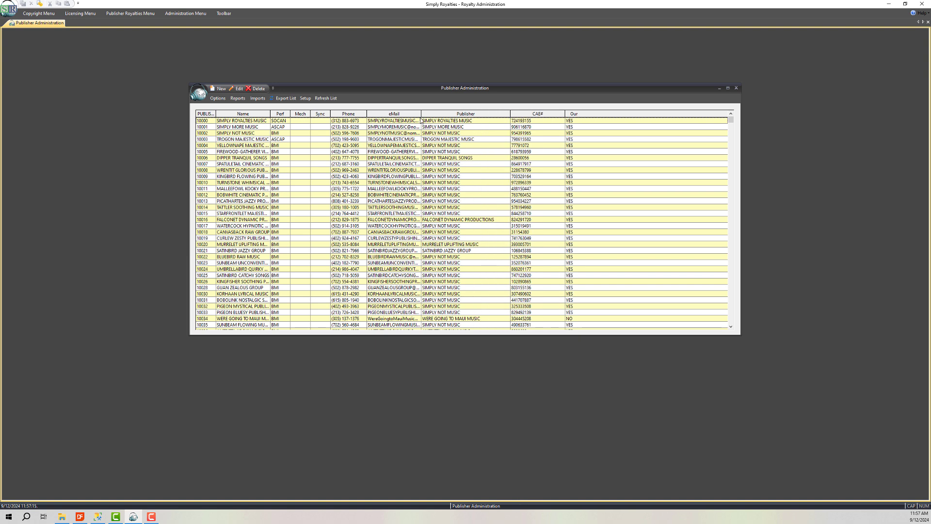
Widen the eMail column of the publisher list, and open the SIMPLY ROYALTIES MUSIC record to review its setup, closing it again
left_click_drag(422, 116, 454, 117)
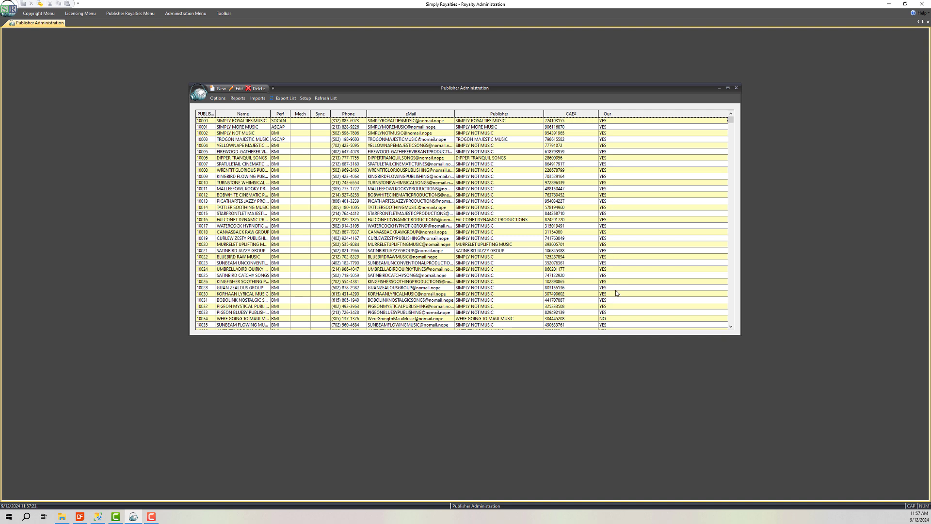
left_click(250, 121)
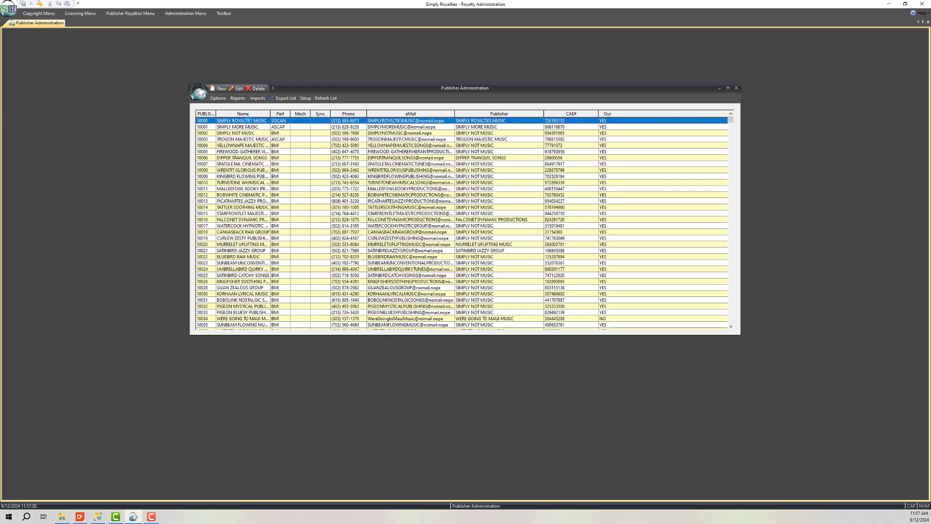
double_click(248, 120)
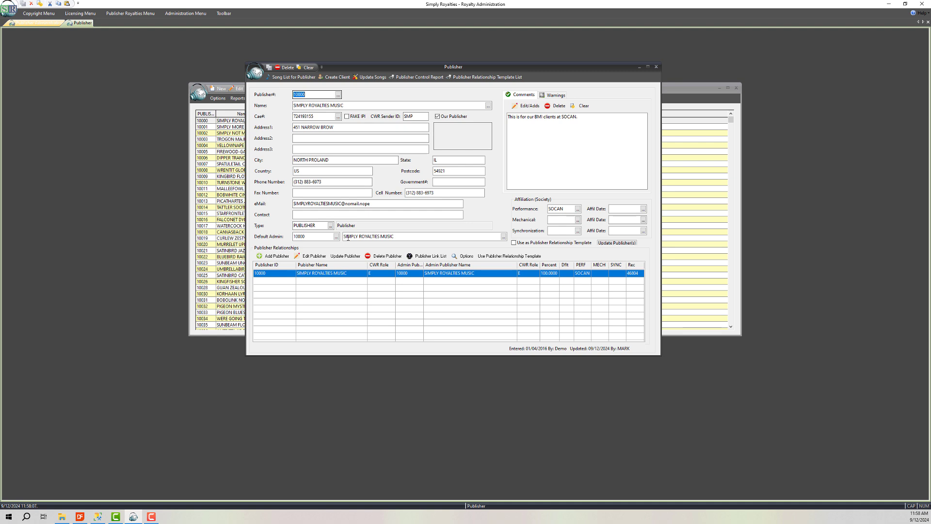
left_click(656, 67)
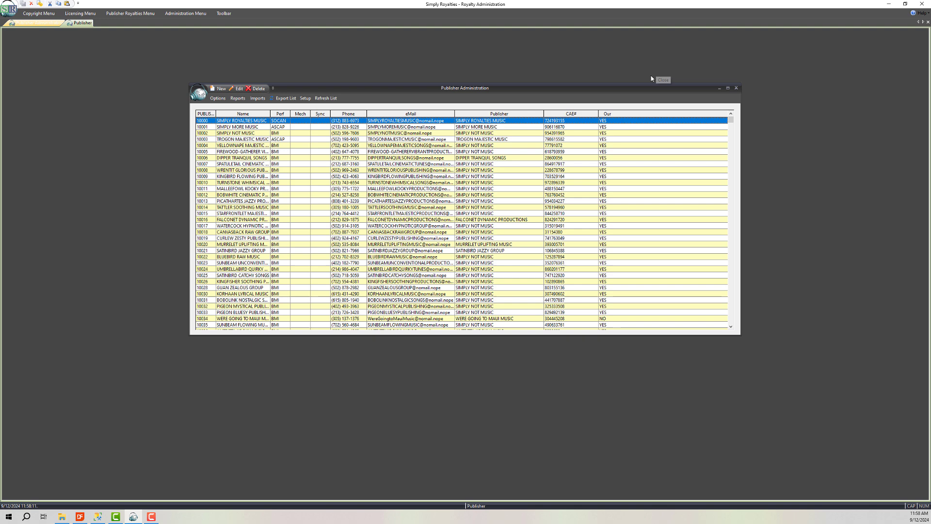
Open the publisher record of SIMPLY MORE MUSIC and highlight its name
left_click(253, 127)
double_click(253, 127)
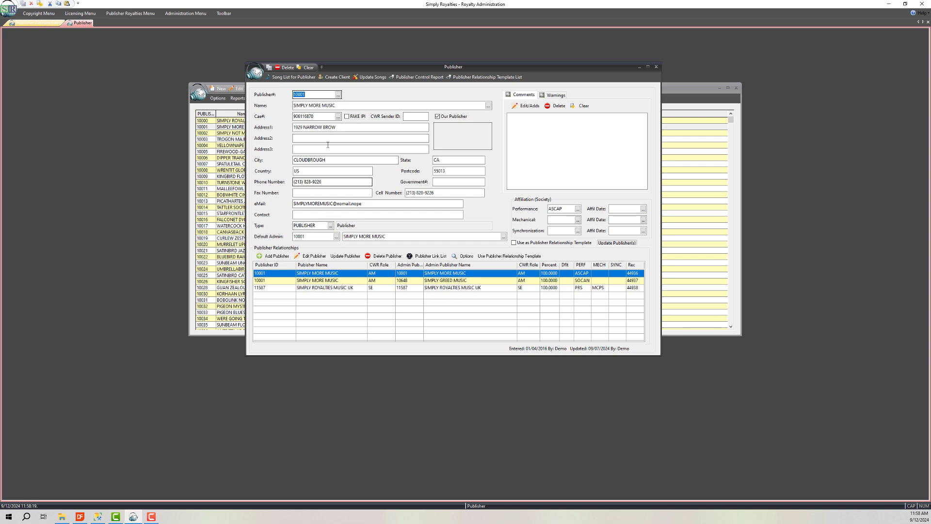
left_click(366, 105)
left_click_drag(366, 104, 292, 106)
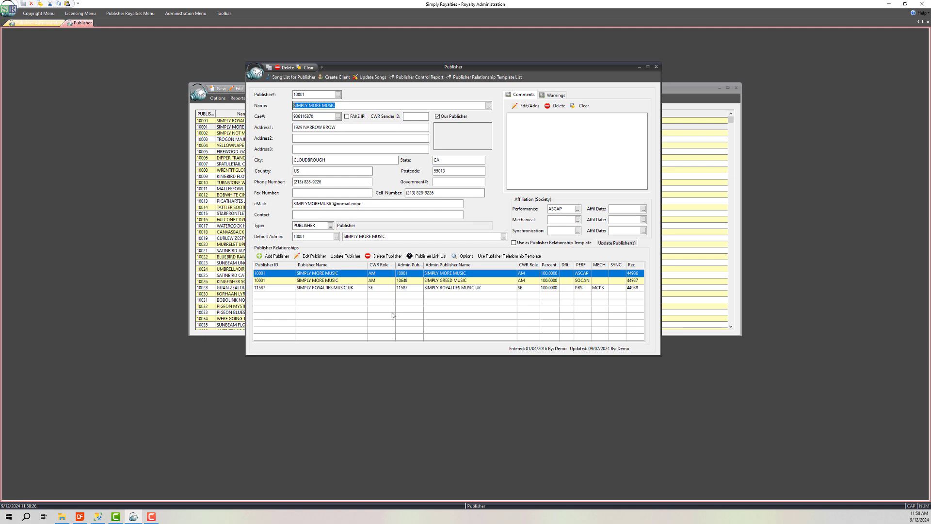
Examine SIMPLY MORE MUSIC's publisher relationships, comparing the admin publishers and performance affiliations of its ASCAP, SOCAN and PRS rows
left_click(582, 281)
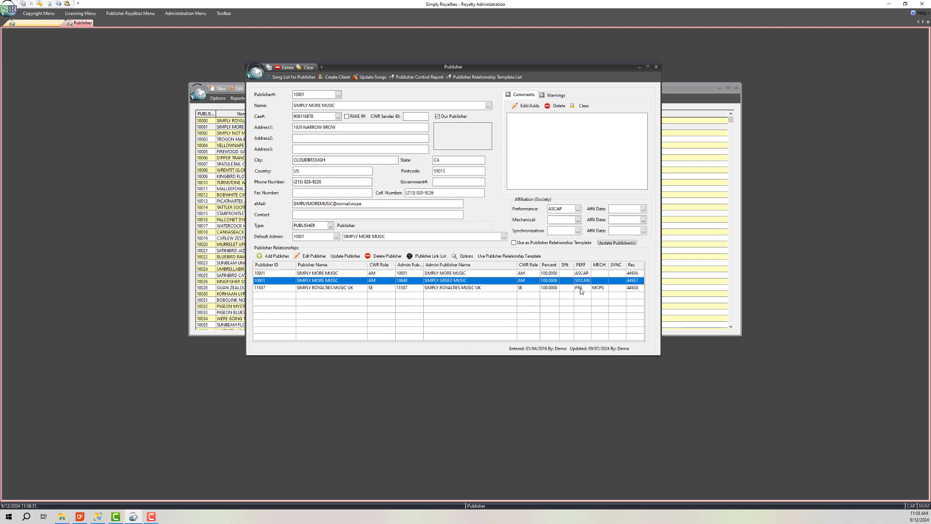
left_click(580, 288)
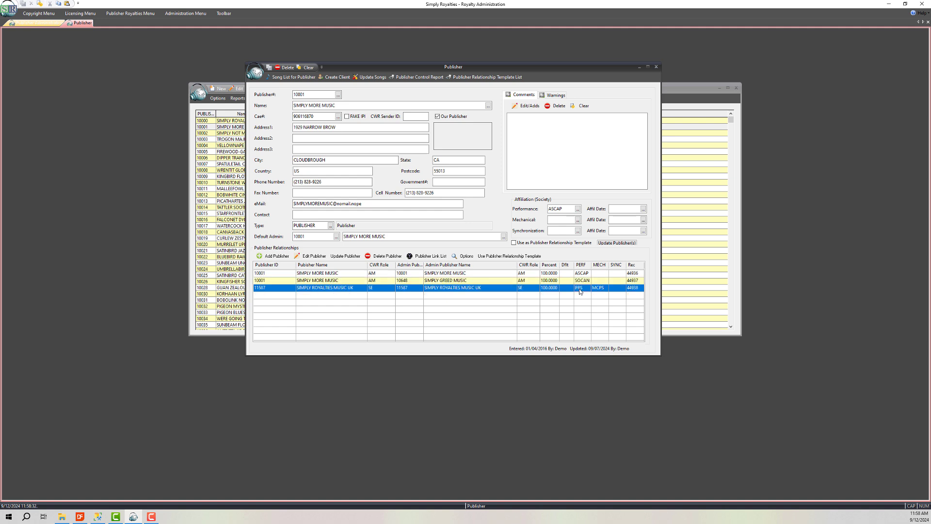
left_click(472, 281)
left_click(472, 274)
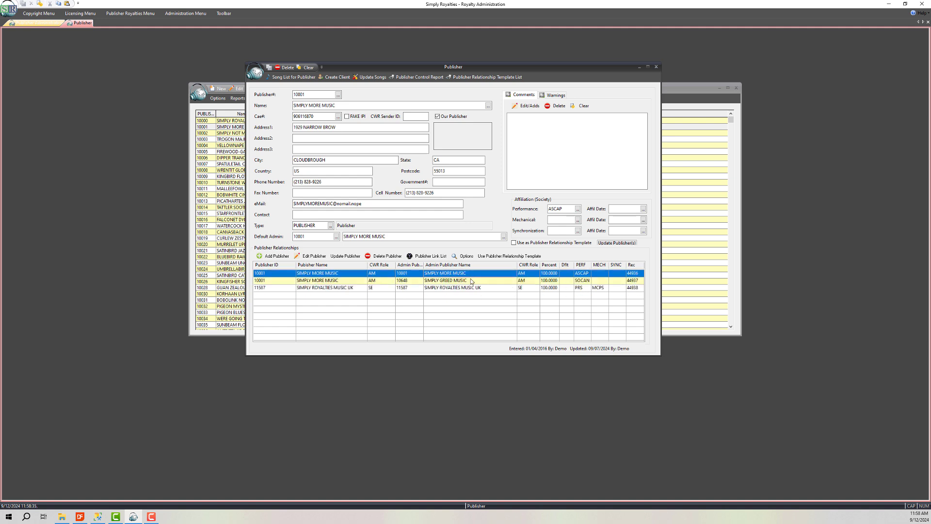
left_click(474, 281)
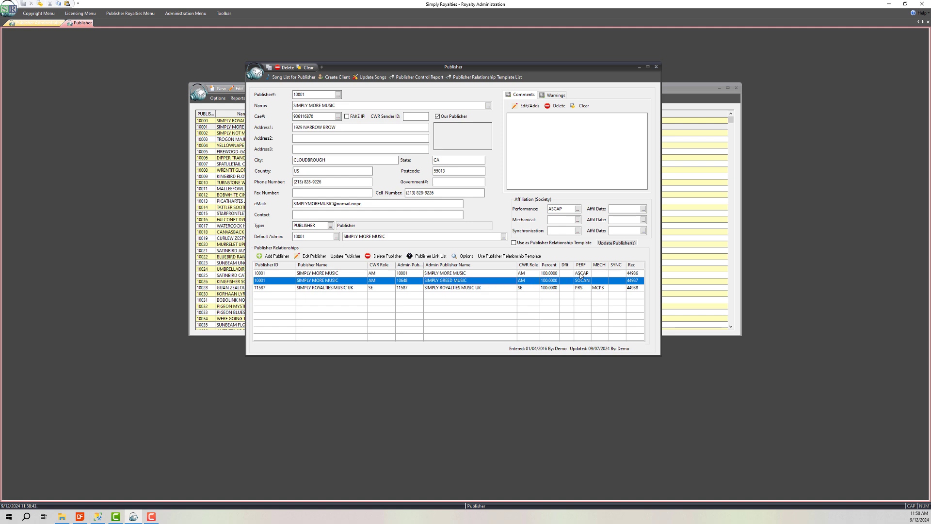
left_click(519, 274)
left_click(468, 282)
left_click(470, 275)
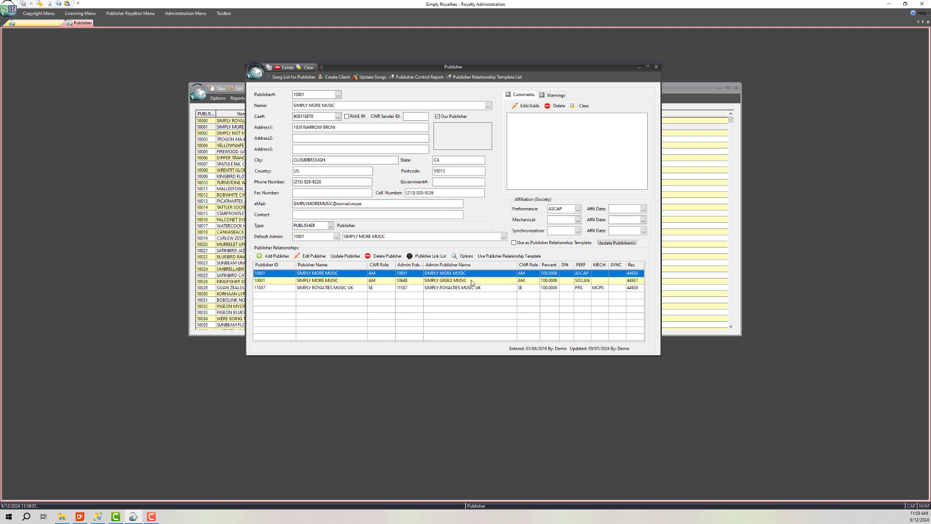
View the agreement lists of SIMPLY MORE MUSIC's ASCAP relationship and its SIMPLY ROYALTIES MUSIC UK relationship, closing each without saving
double_click(458, 276)
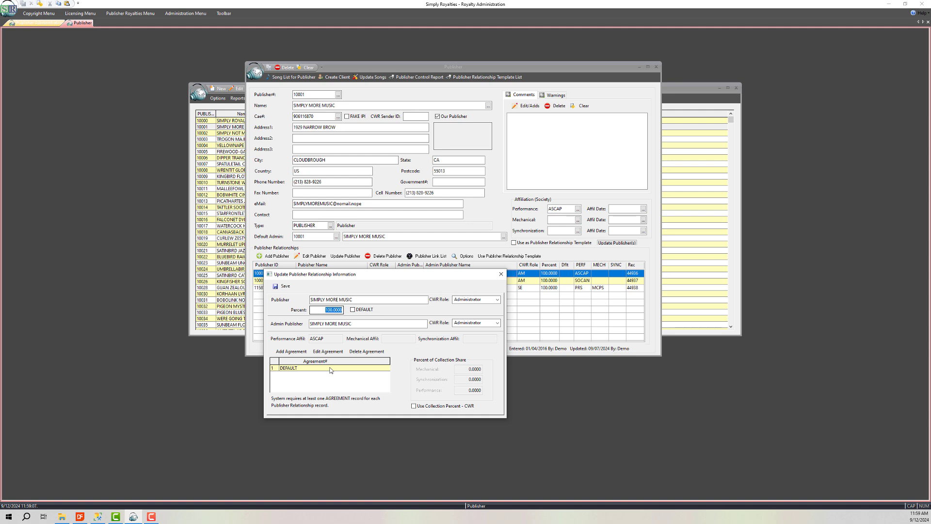
left_click(501, 274)
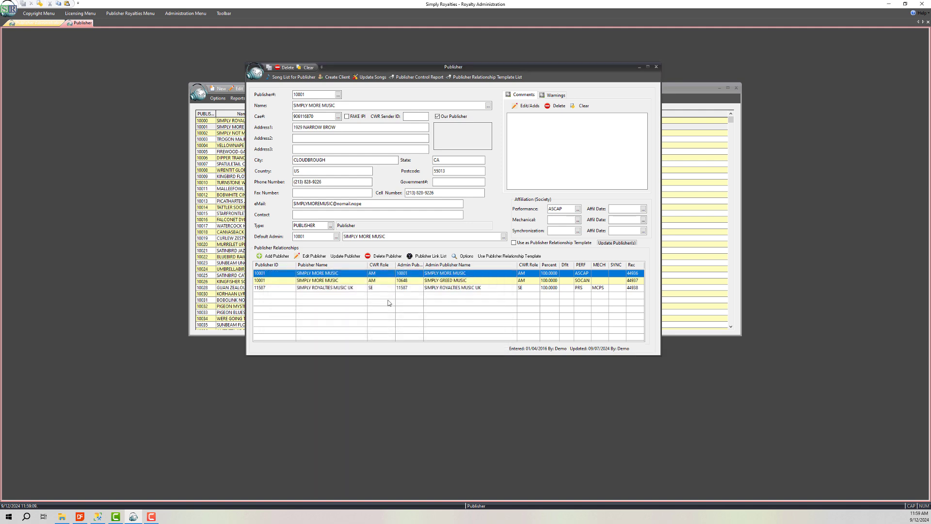
double_click(355, 289)
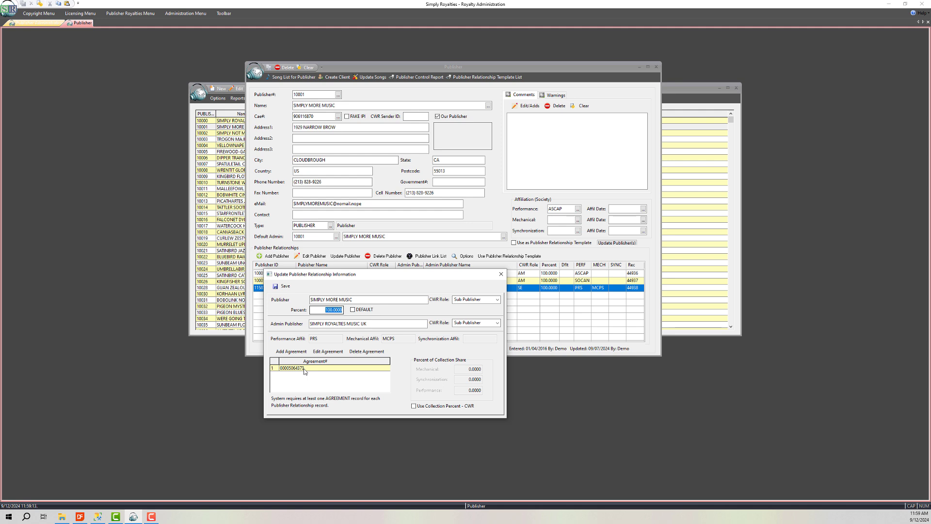
left_click(502, 274)
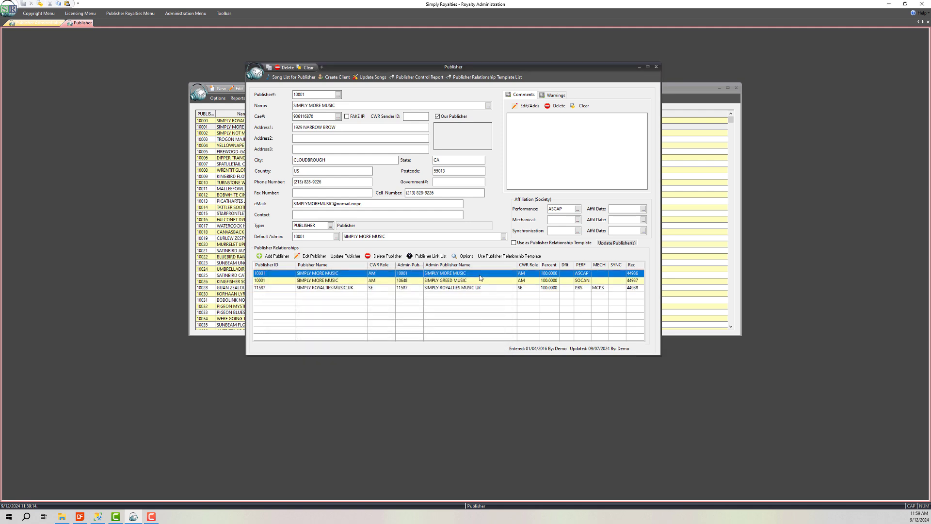
Inspect the DEFAULT agreement of SIMPLY MORE MUSIC's ASCAP relationship, then close the agreement and the relationship without saving
double_click(480, 275)
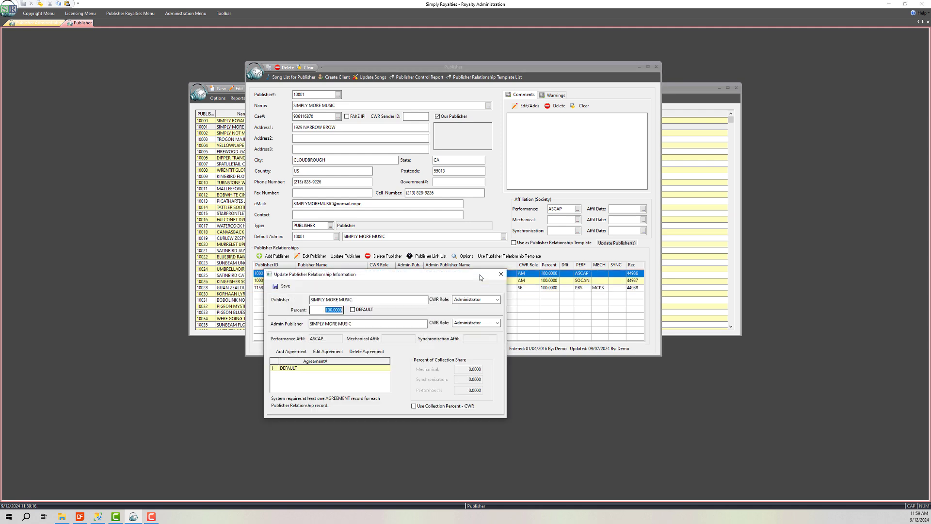
left_click(340, 371)
double_click(340, 371)
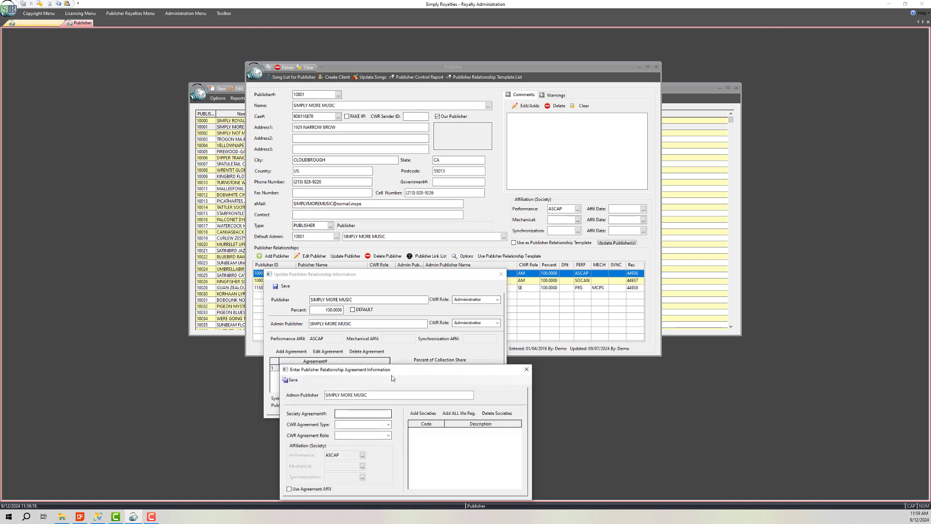
left_click(527, 369)
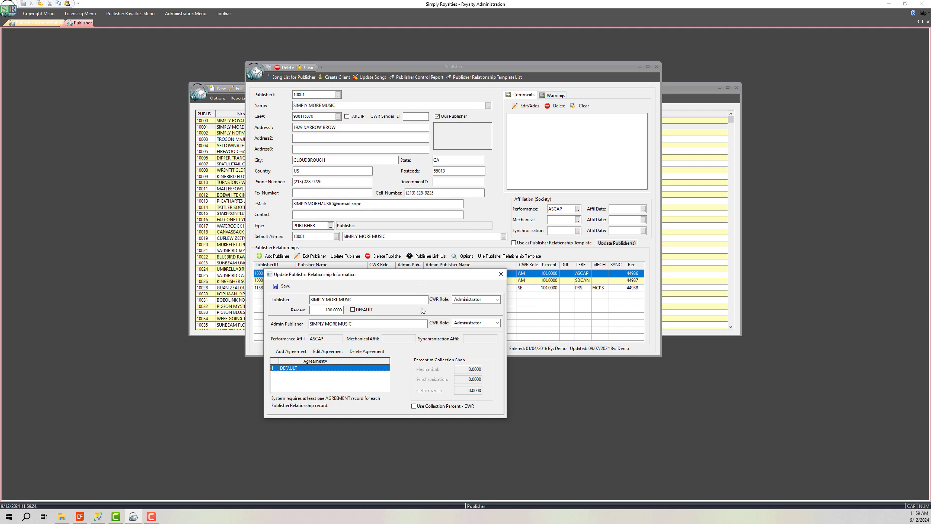
left_click_drag(413, 281, 408, 302)
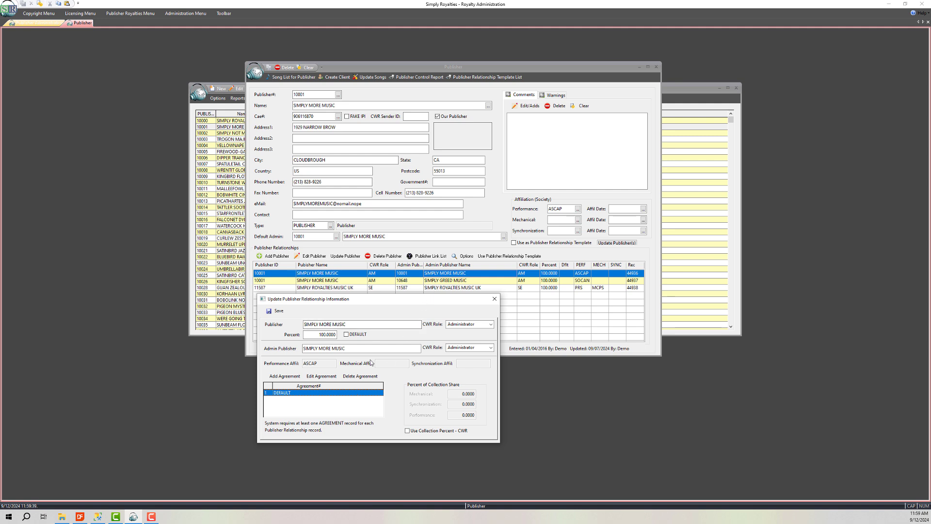
double_click(352, 394)
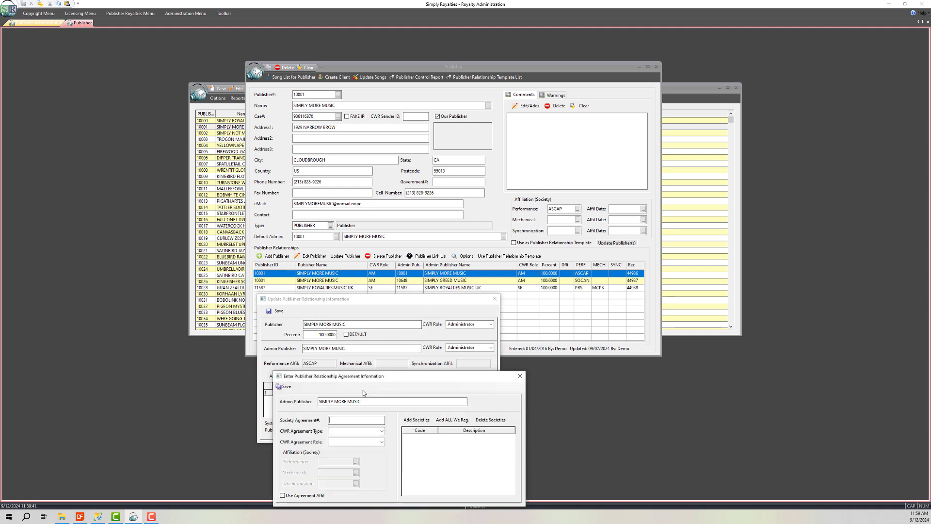
left_click(520, 377)
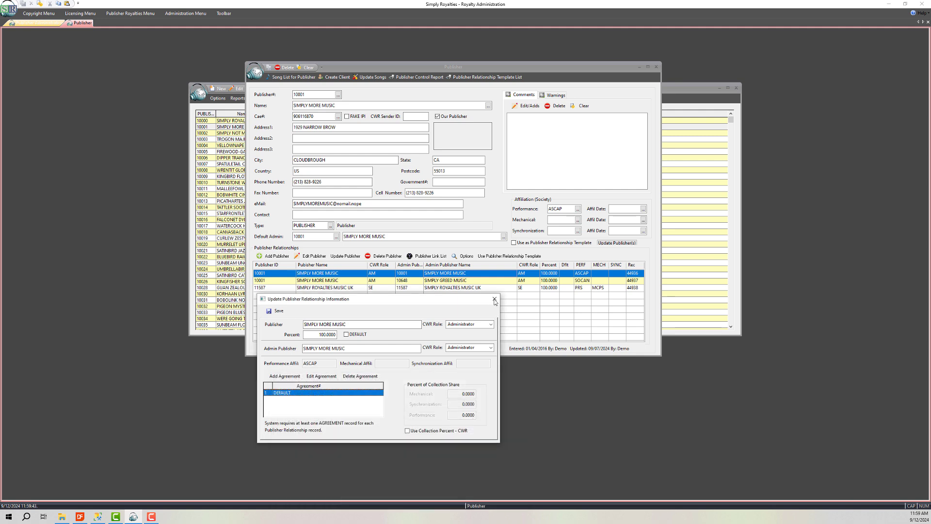
left_click(494, 299)
Open the society agreement in the SIMPLY ROYALTIES MUSIC UK sub-publisher relationship
double_click(350, 289)
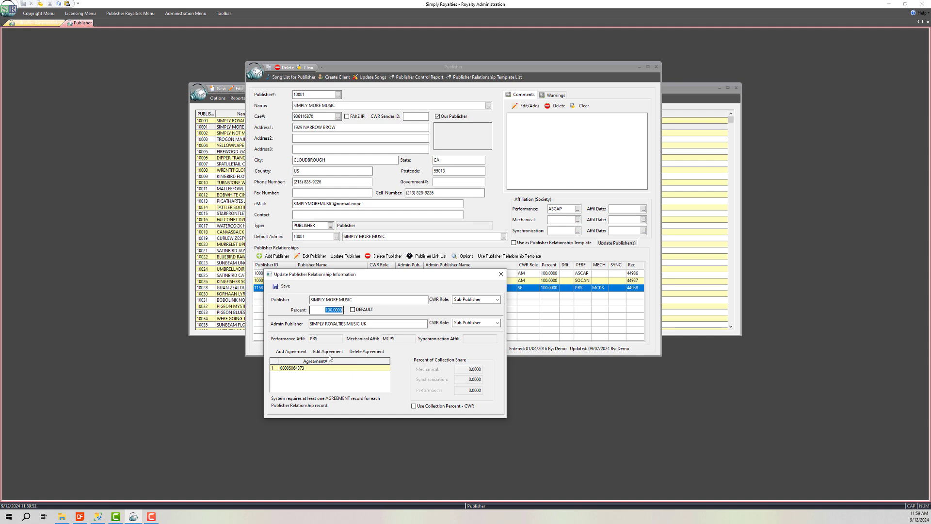
double_click(307, 371)
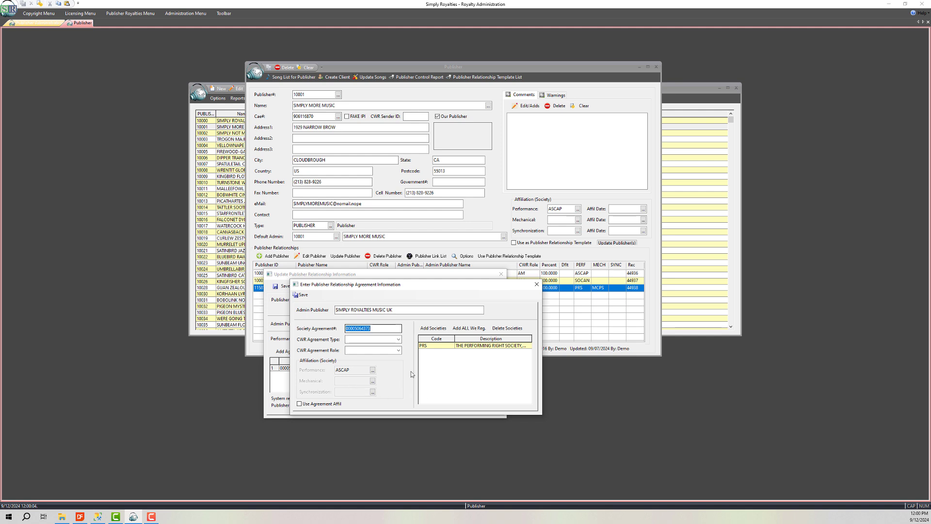
Add the CMRRA society to the SIMPLY ROYALTIES MUSIC UK agreement, then delete it from the agreement's society list
left_click(442, 332)
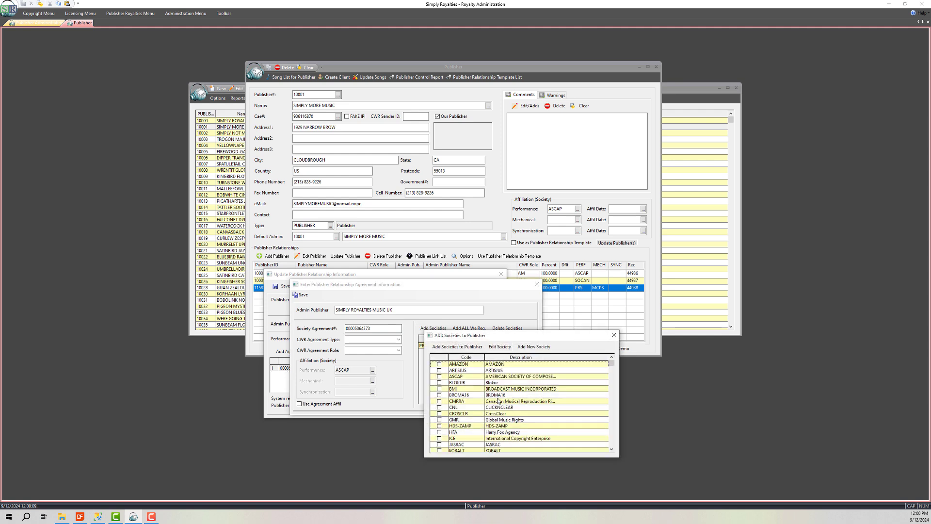
left_click(466, 402)
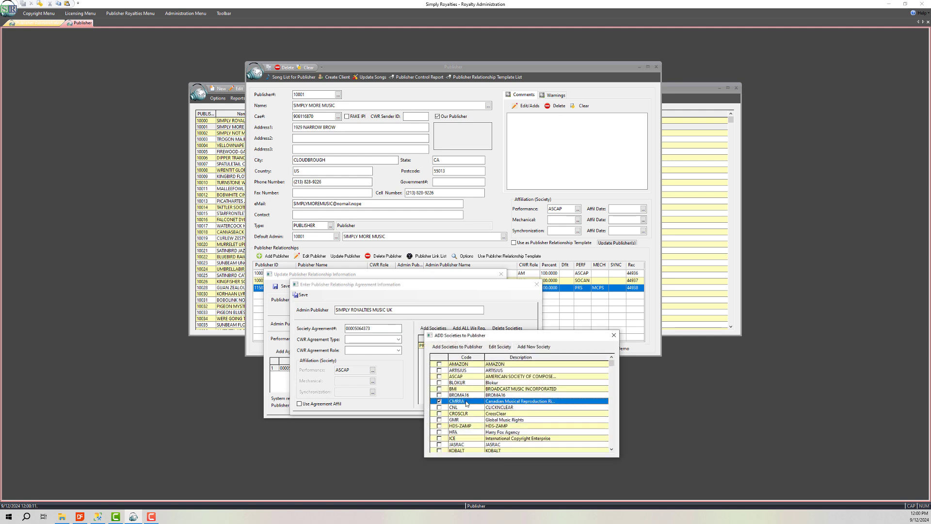
left_click(462, 350)
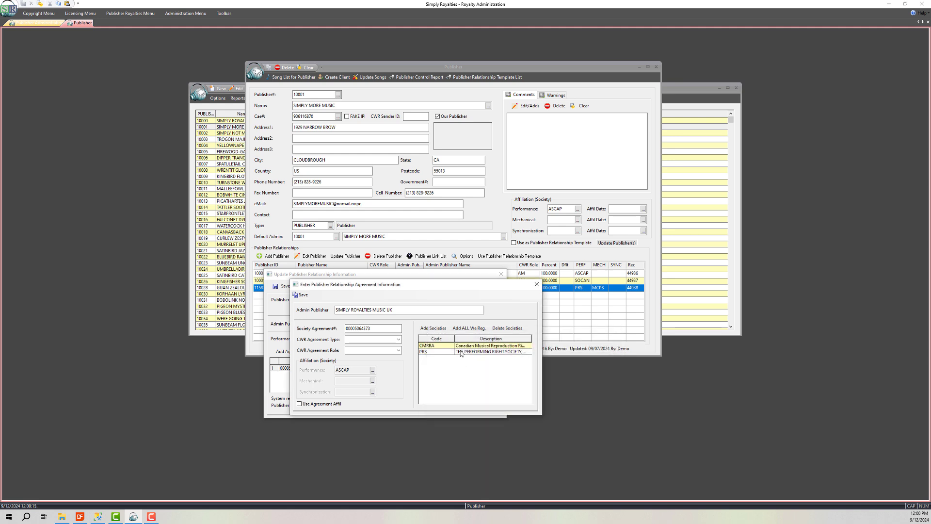
left_click(461, 346)
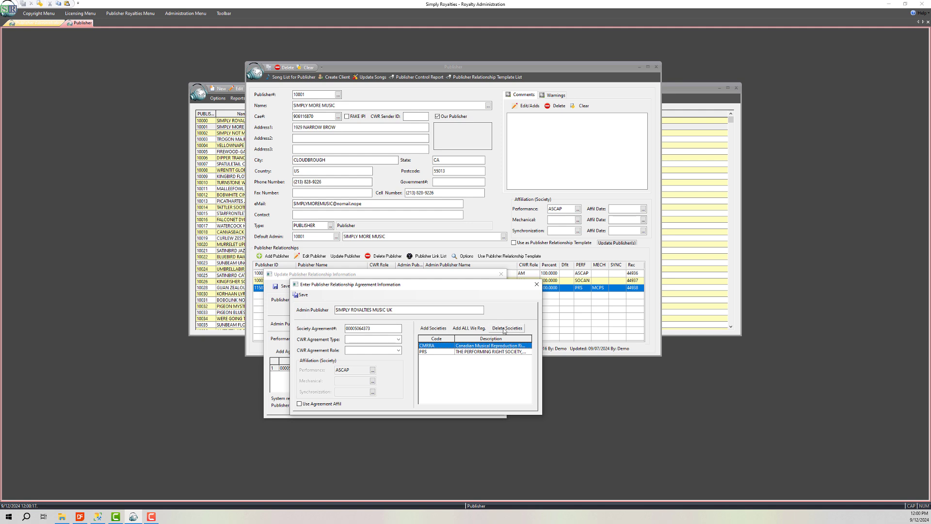
left_click(507, 329)
Open the PRS affiliation record from the agreement's societies, and exclude and re-include ST.LUCIA among its represented territories
double_click(467, 348)
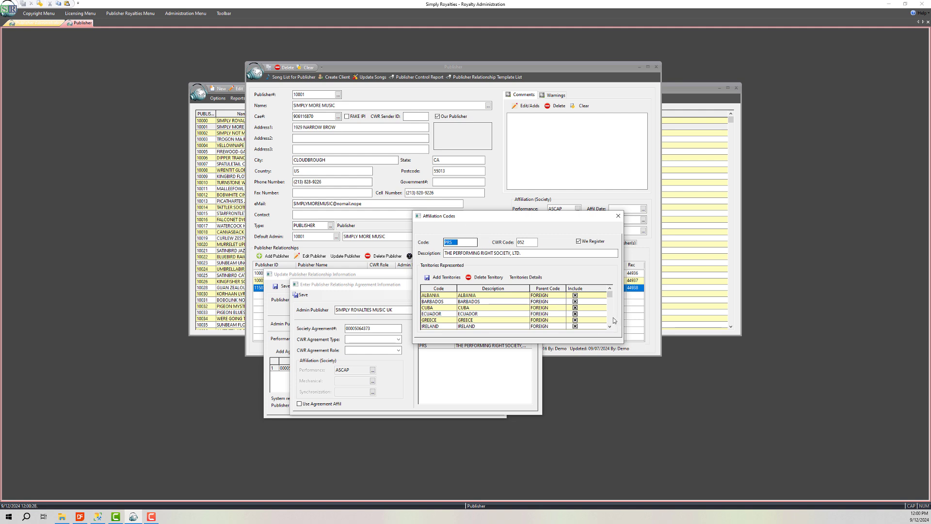
left_click_drag(609, 295, 611, 319)
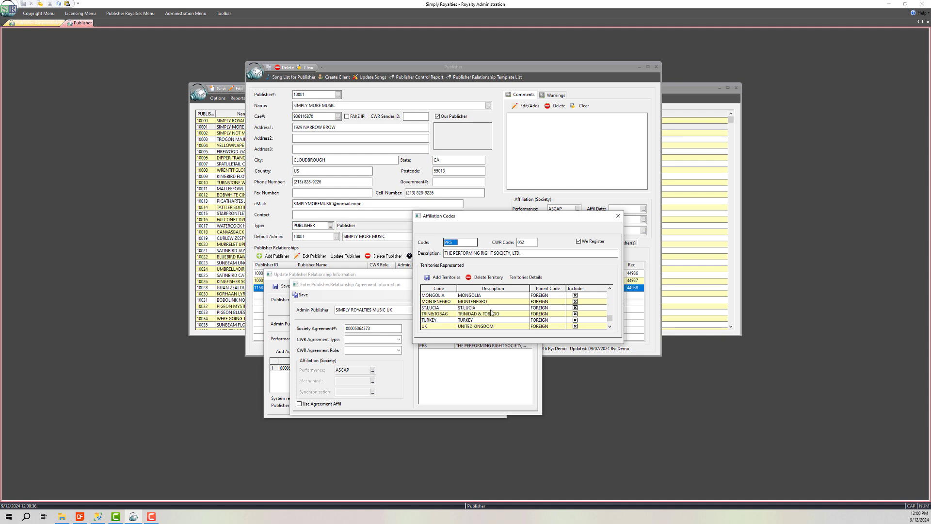
left_click(575, 308)
left_click(575, 309)
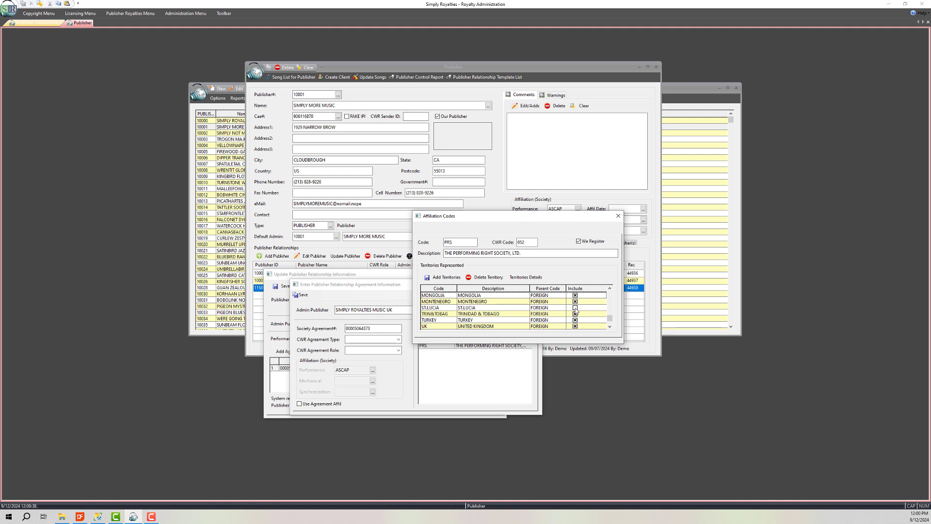
left_click(575, 308)
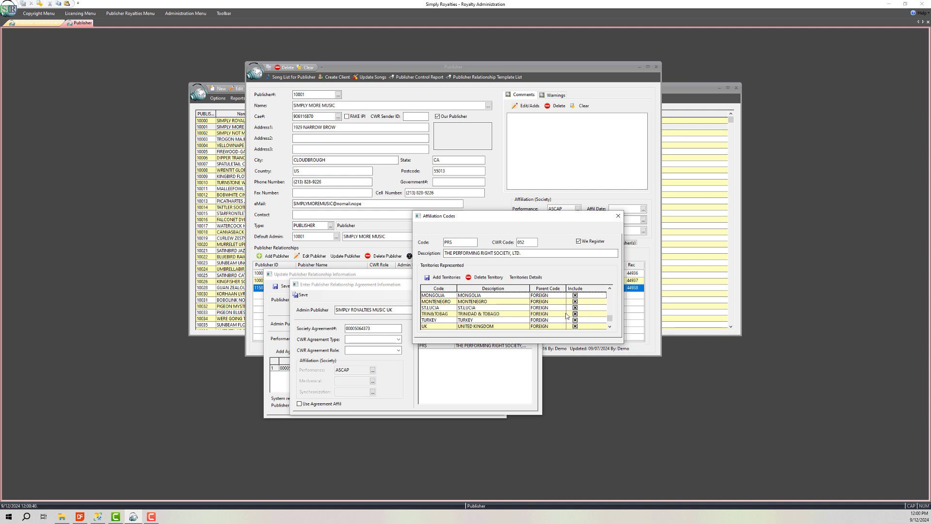
View the territories available for adding to PRS without adding any, then close the affiliation record and the agreement
left_click(441, 280)
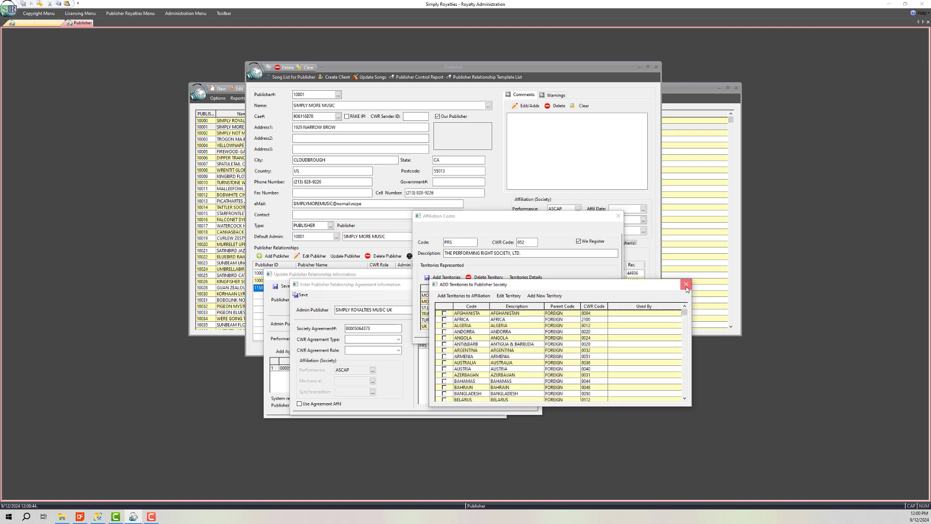
left_click(686, 285)
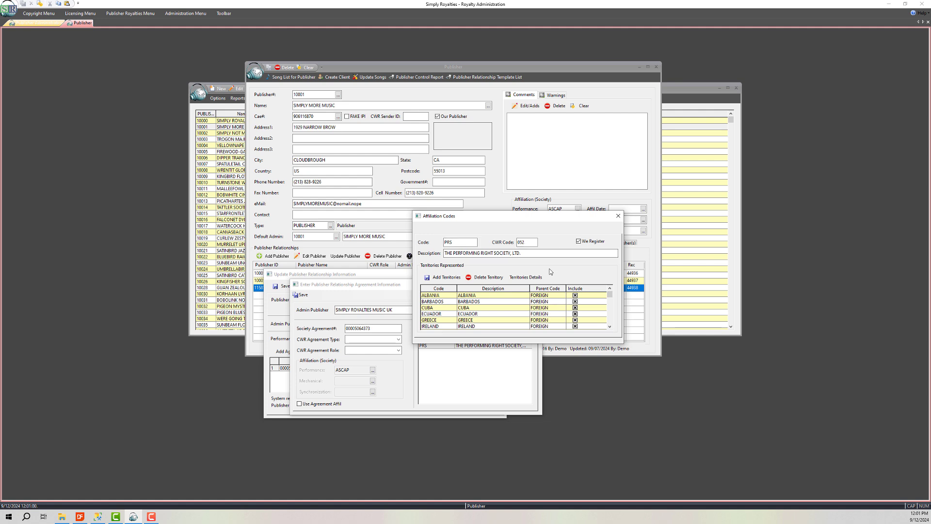
left_click(618, 216)
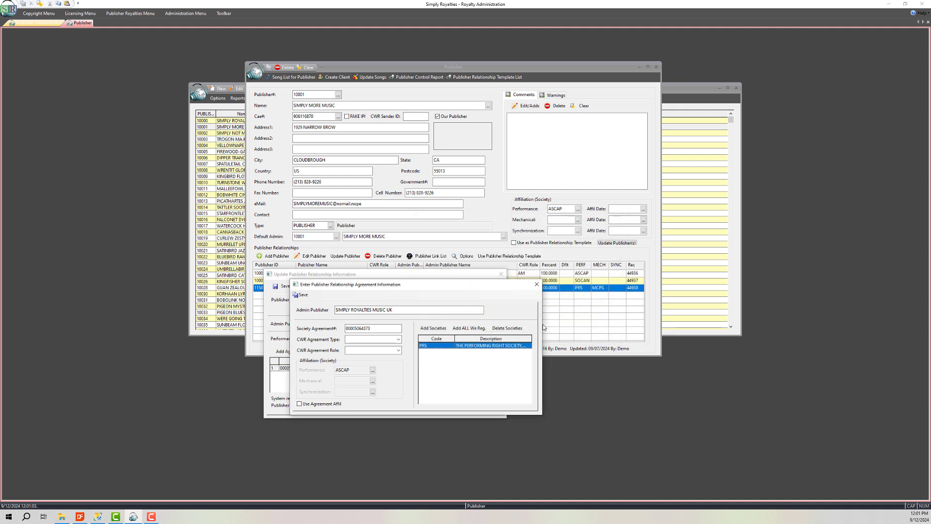
left_click(537, 285)
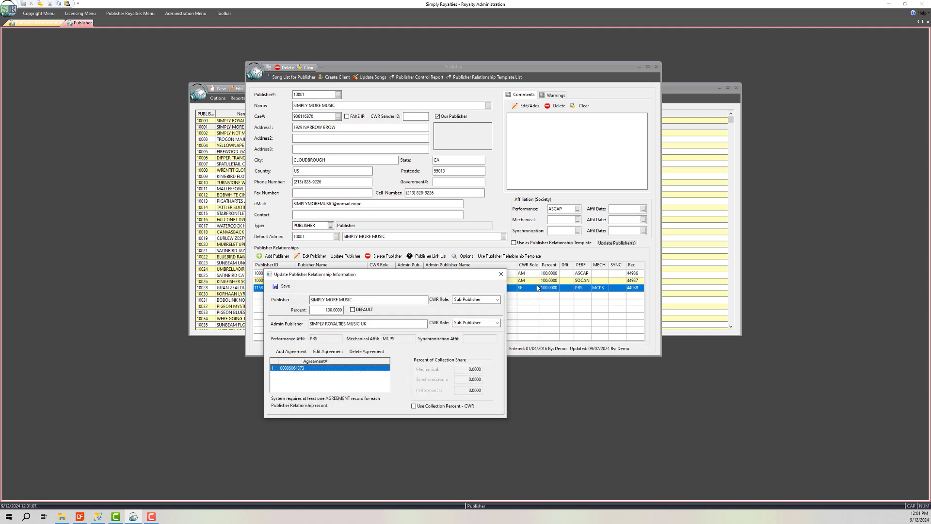
Add a second agreement with a blank society agreement number to the SIMPLY ROYALTIES MUSIC UK relationship and open it
double_click(323, 368)
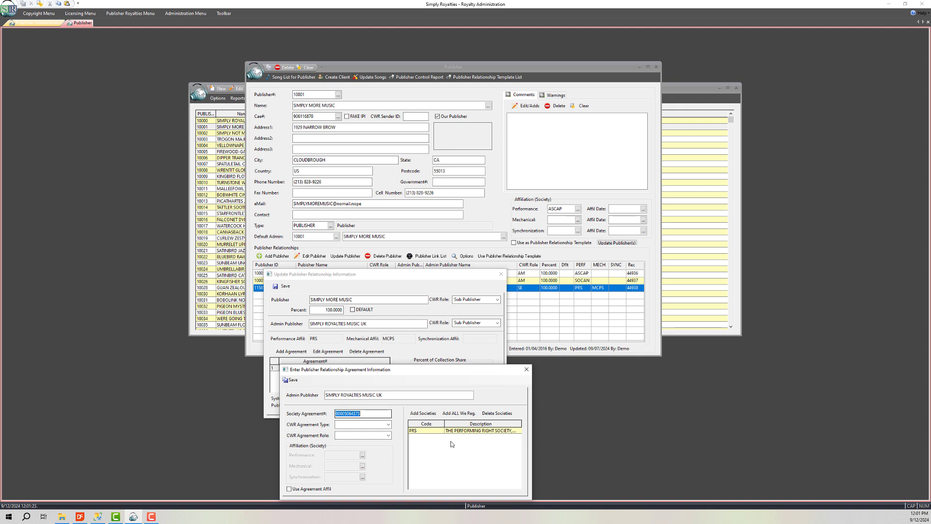
left_click(529, 373)
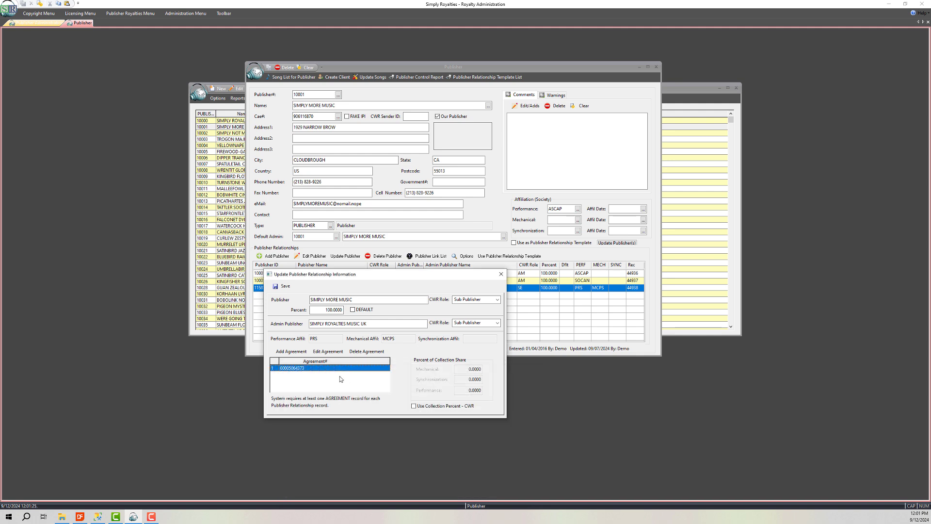
left_click(291, 352)
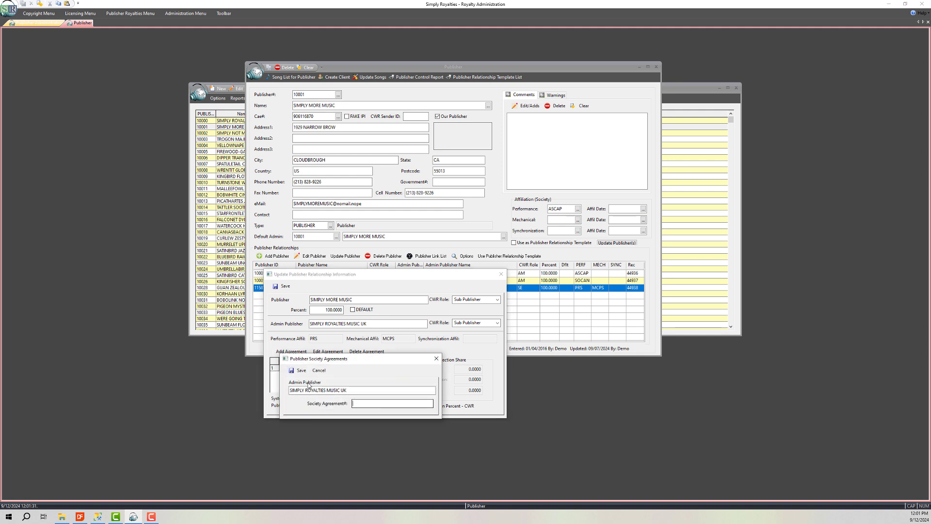
left_click(301, 371)
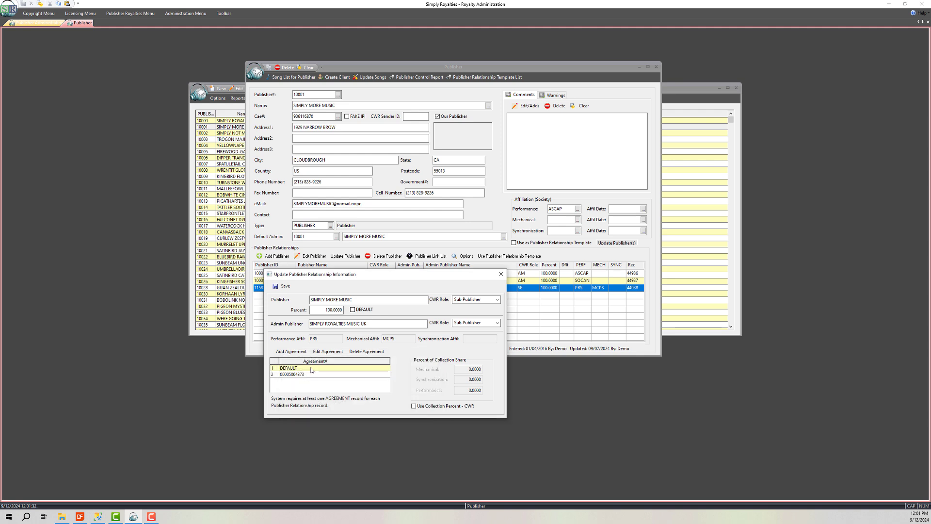
double_click(311, 370)
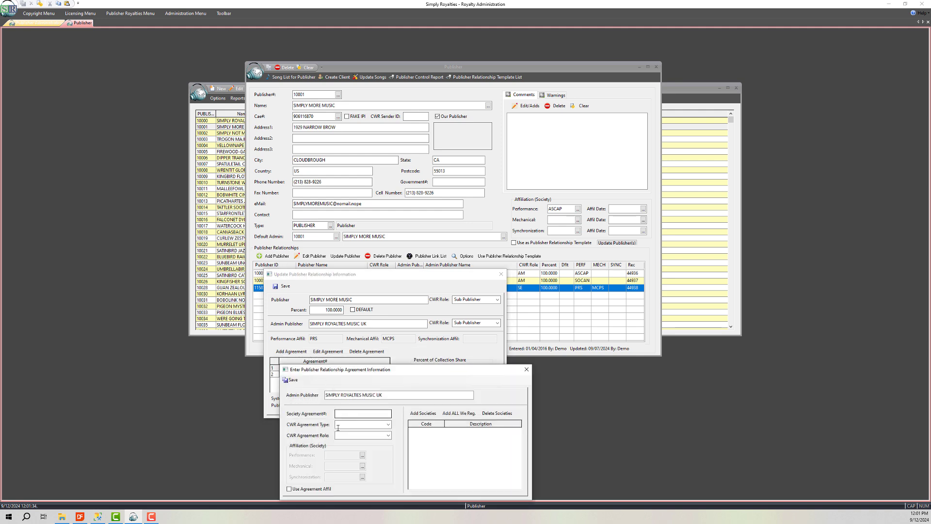
Add the CMRRA society to the new DEFAULT agreement and view the territories CMRRA represents
left_click(423, 413)
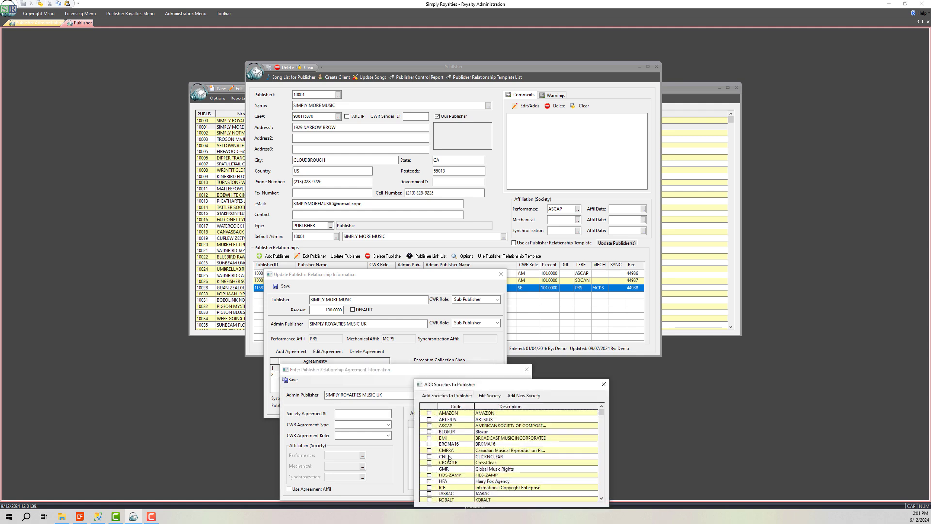
left_click(447, 451)
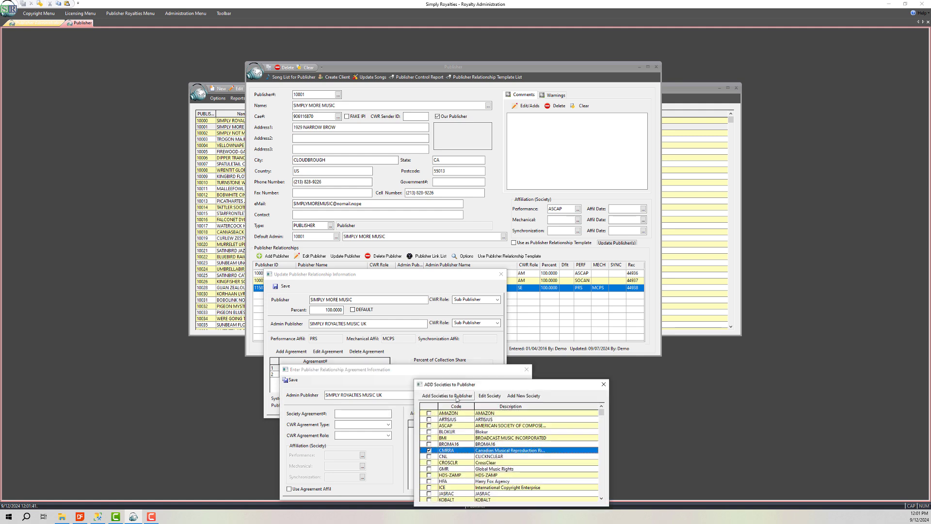
left_click(456, 396)
double_click(454, 431)
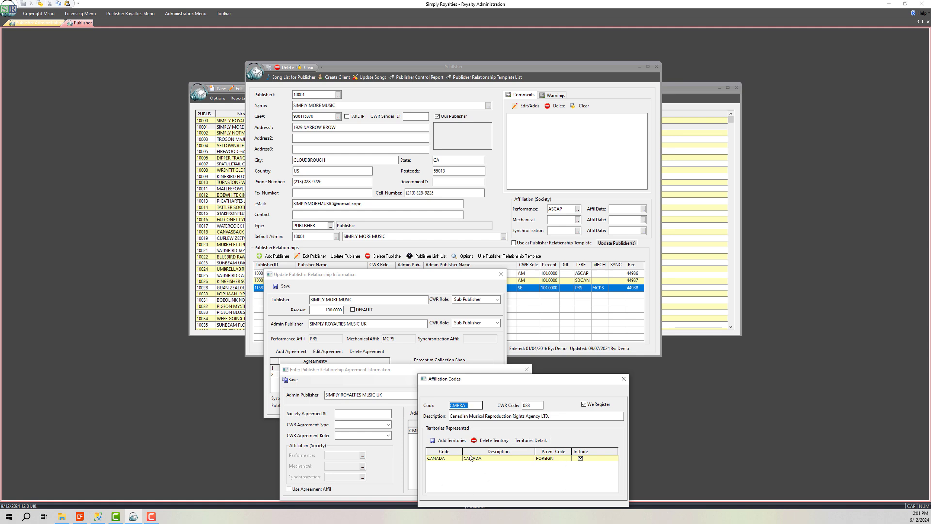
left_click(624, 379)
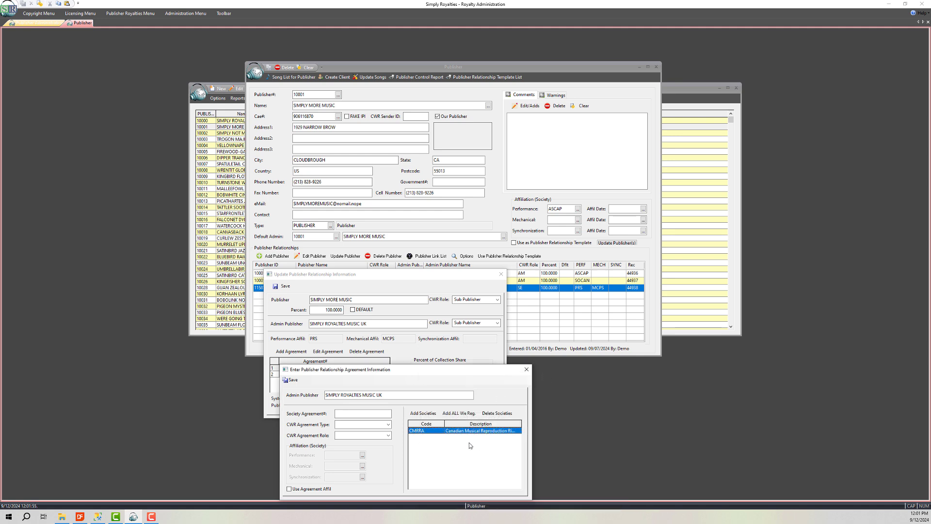
Delete CMRRA and the DEFAULT agreement from the SIMPLY ROYALTIES MUSIC UK relationship, and close the relationship
left_click(495, 414)
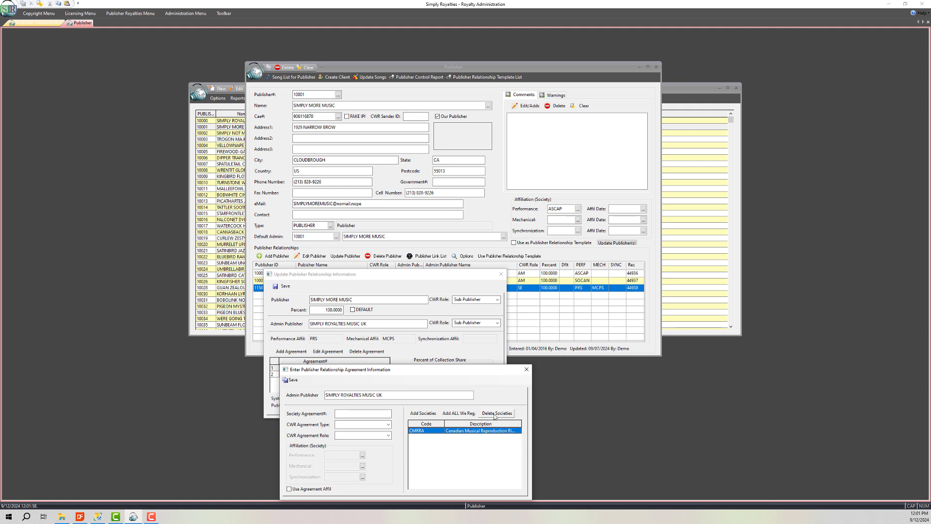
left_click(529, 371)
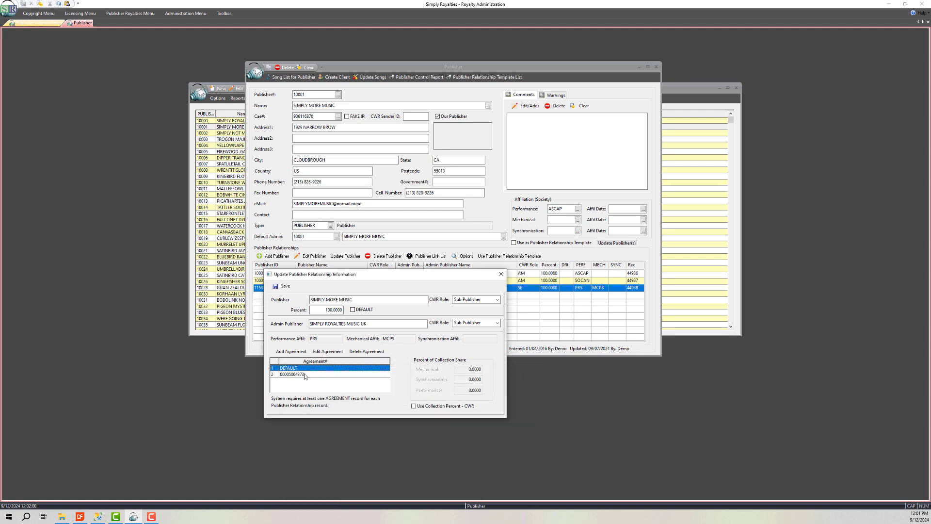
left_click(372, 355)
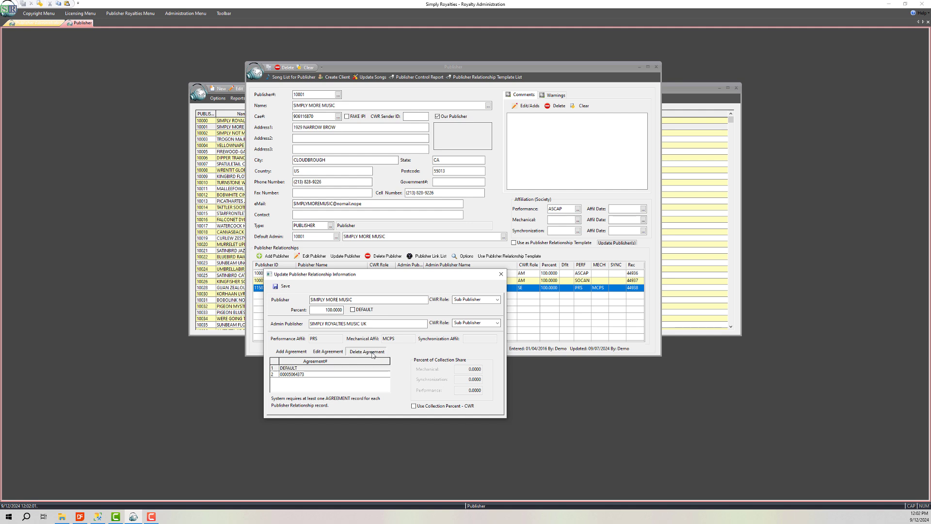
left_click(501, 275)
Add the SOCAN society to the DEFAULT agreement of the SIMPLY GREED MUSIC administrator relationship
double_click(332, 281)
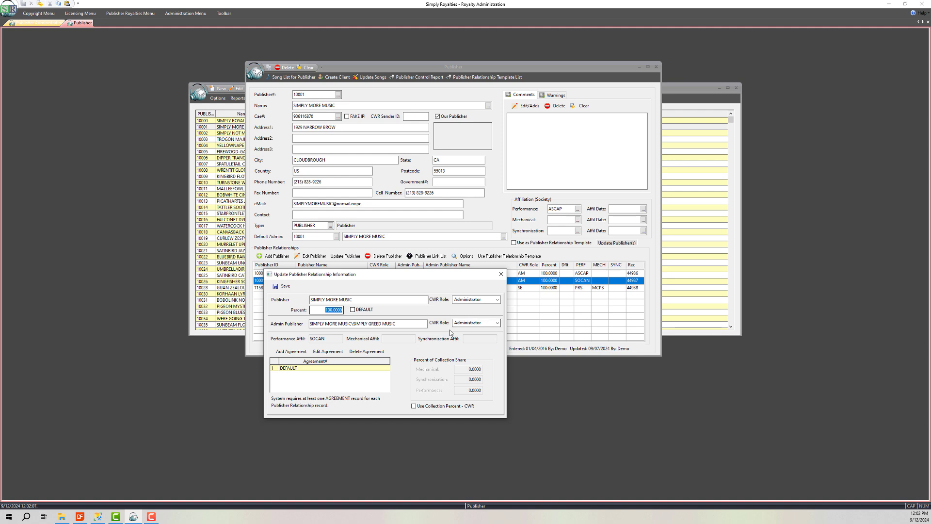
double_click(315, 369)
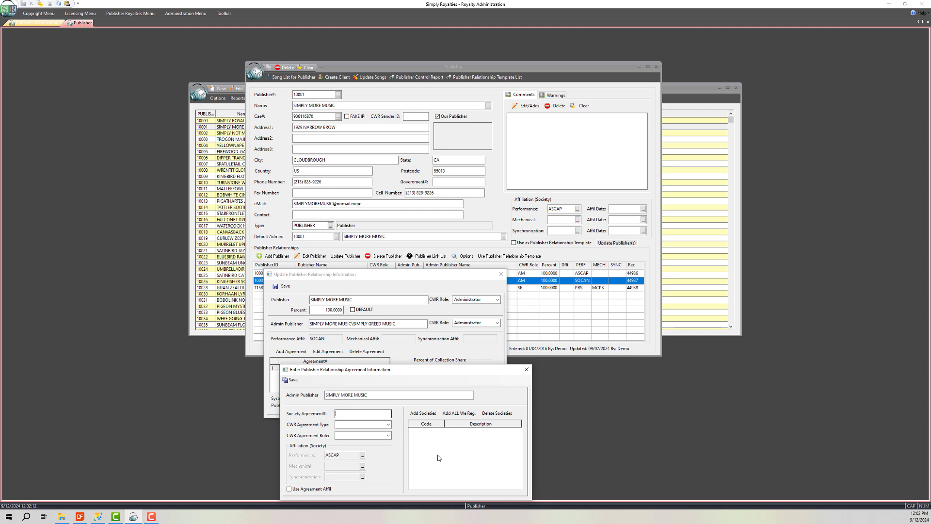
double_click(435, 446)
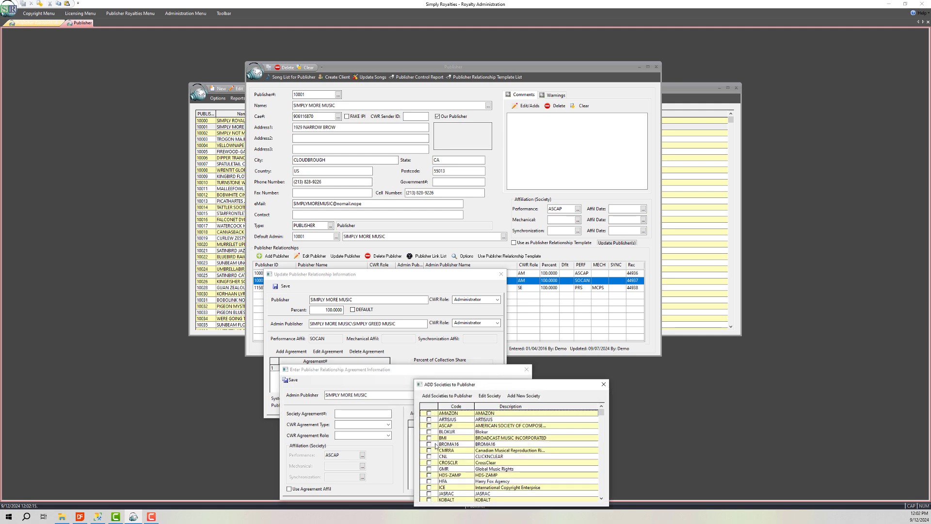
left_click(602, 478)
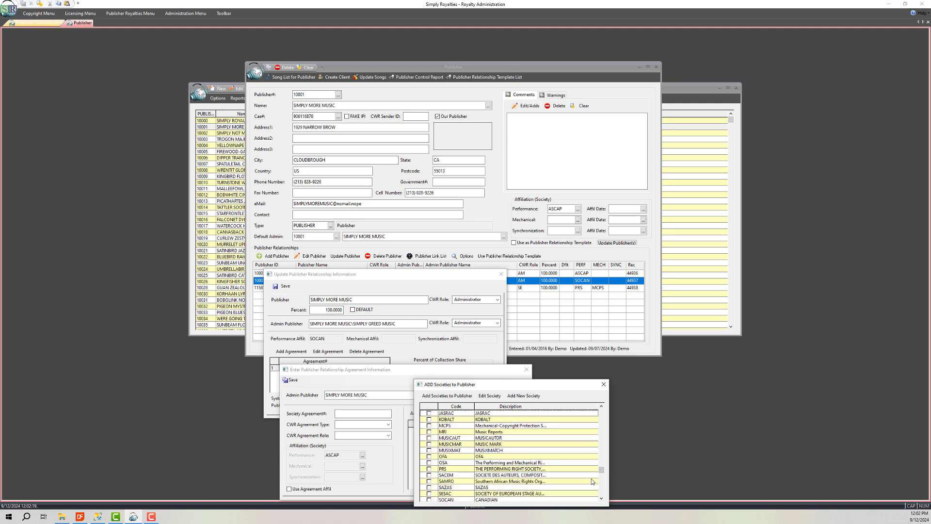
left_click(602, 489)
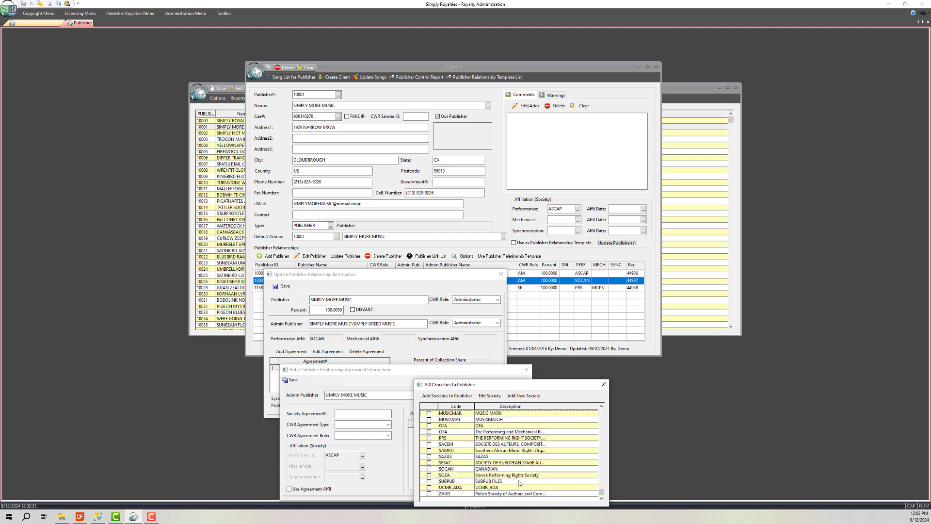
left_click(429, 469)
left_click(442, 396)
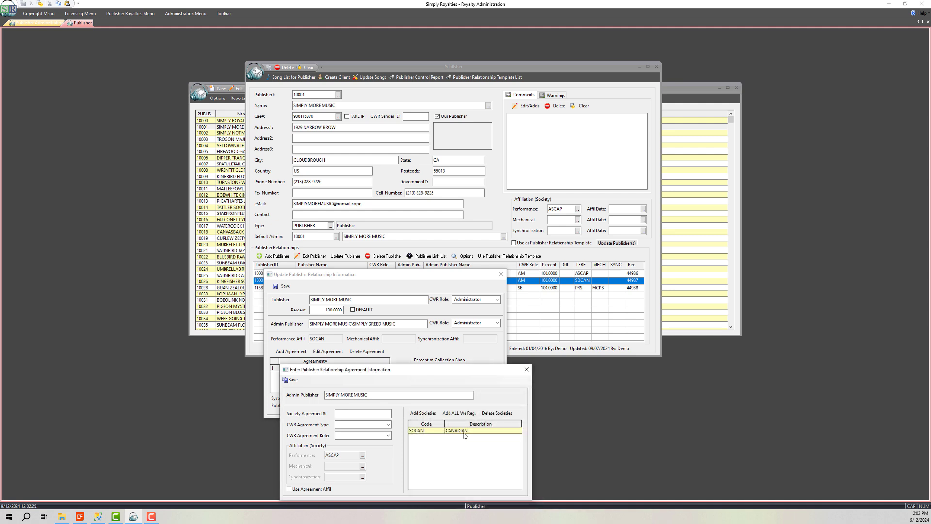
View the territories represented in SOCAN's affiliation record, and close the record, agreement and relationship
double_click(465, 435)
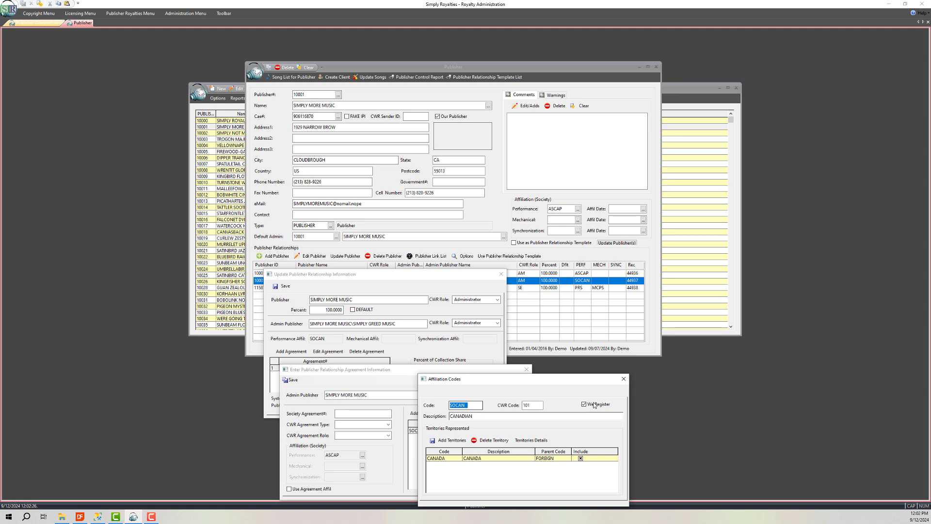
left_click(625, 381)
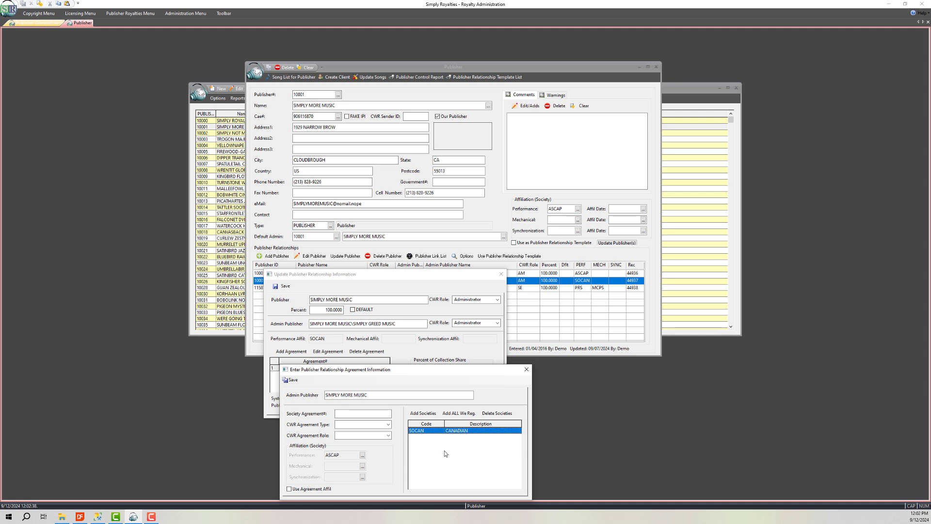
left_click(526, 372)
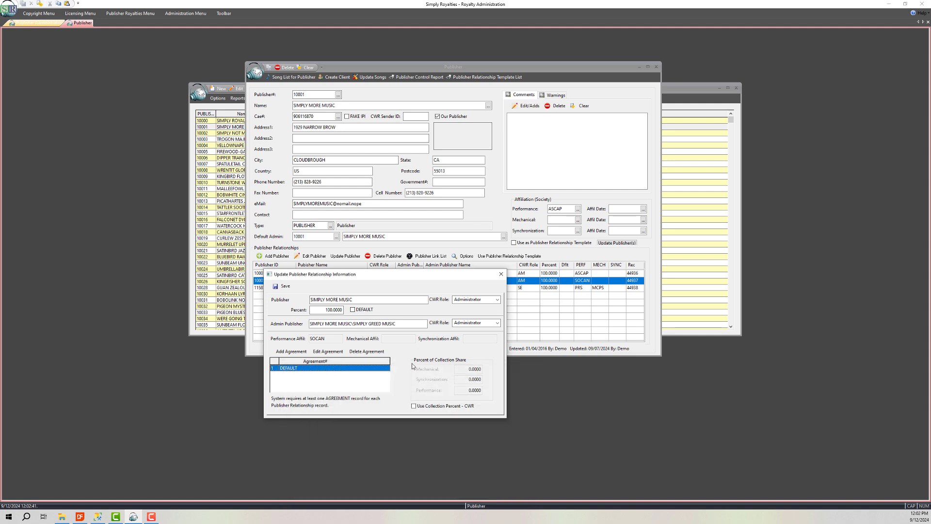
left_click(502, 275)
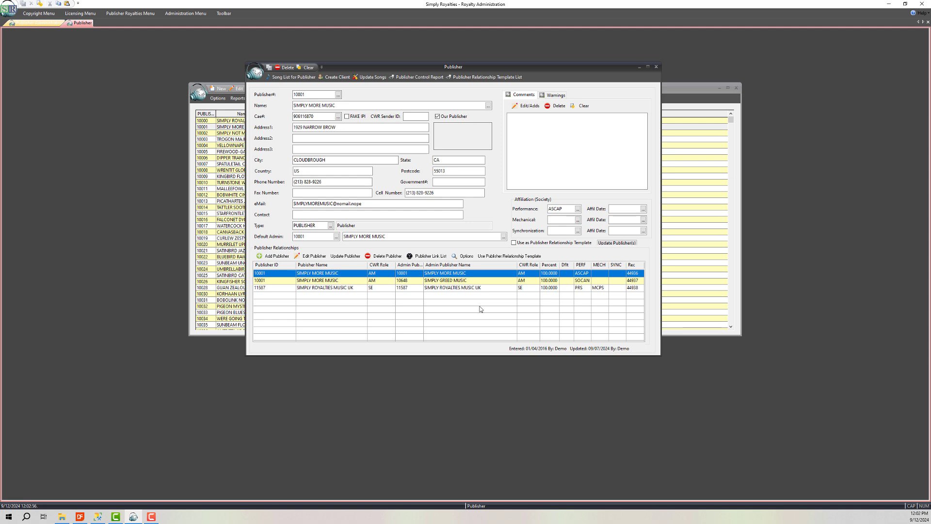
Run the Publisher Control Report for SIMPLY MORE MUSIC, review its agreements, societies and territories, and close it
left_click(446, 281)
left_click(447, 274)
left_click(422, 79)
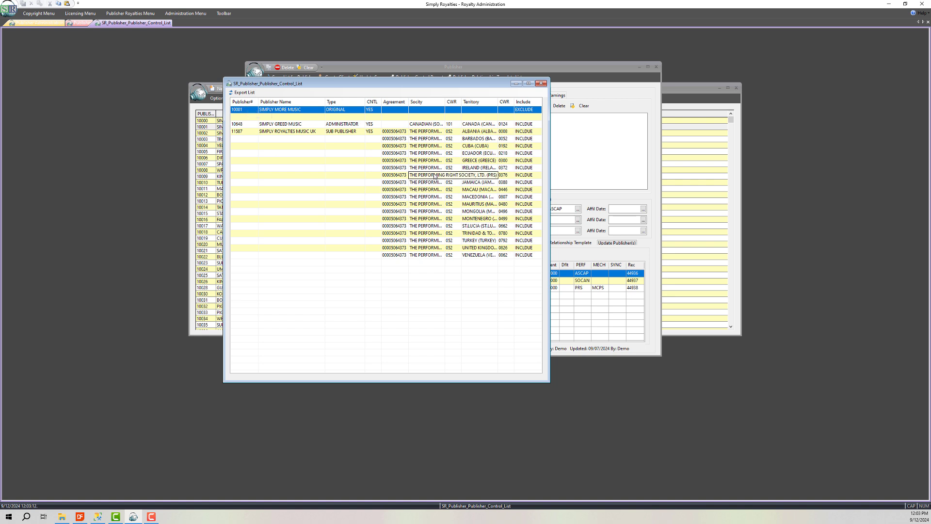
left_click(542, 83)
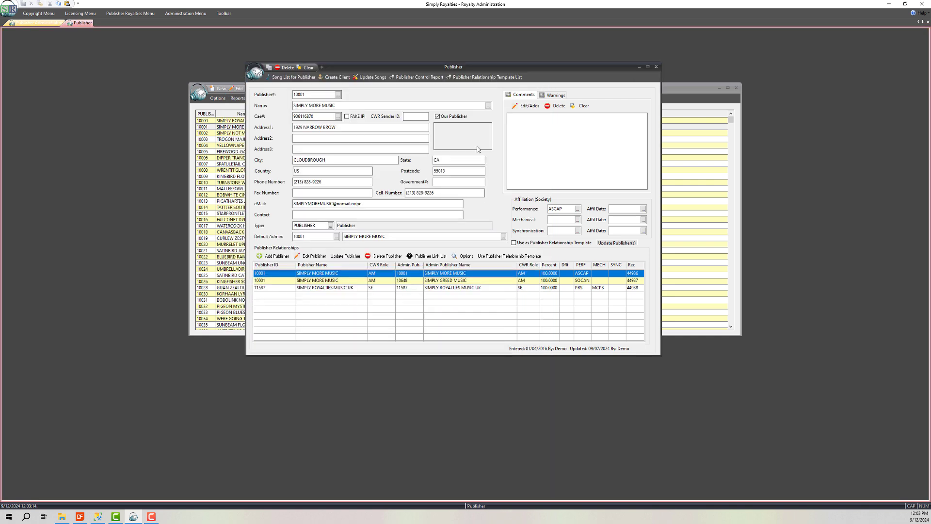
View the song list for SIMPLY MORE MUSIC, and close it along with the publisher record and Publisher Administration
left_click(292, 78)
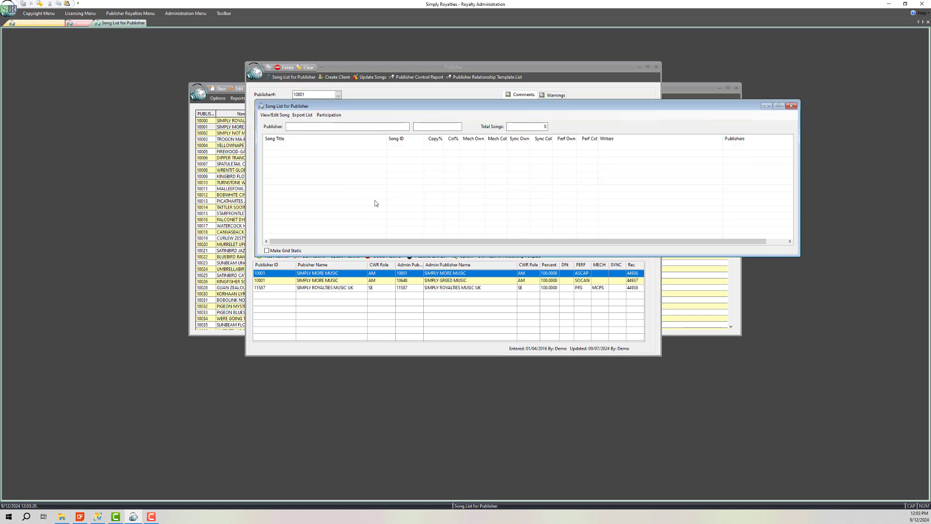
left_click_drag(491, 106, 577, 161)
left_click(778, 159)
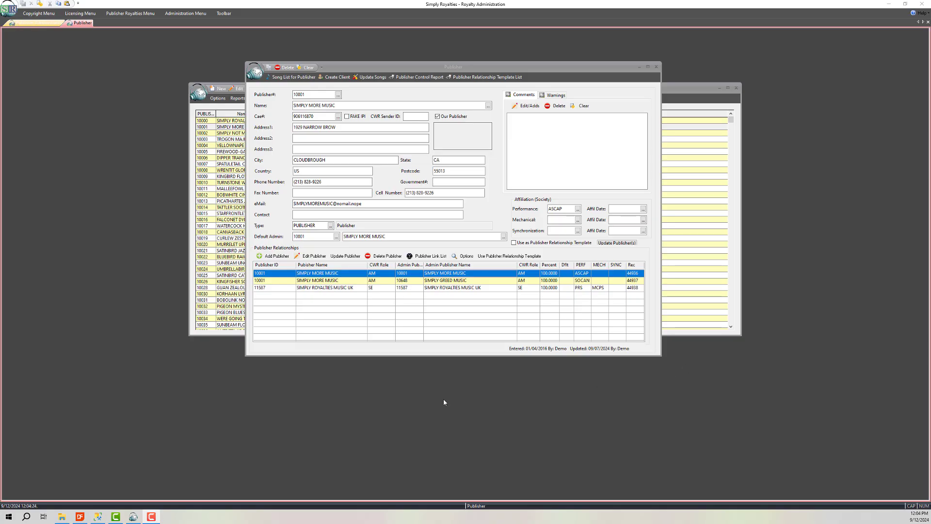
left_click(656, 68)
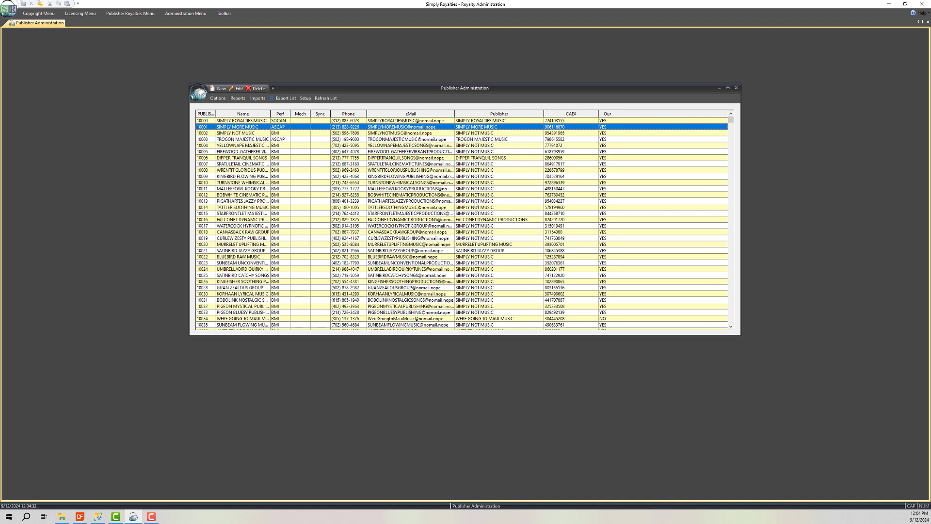
left_click(737, 89)
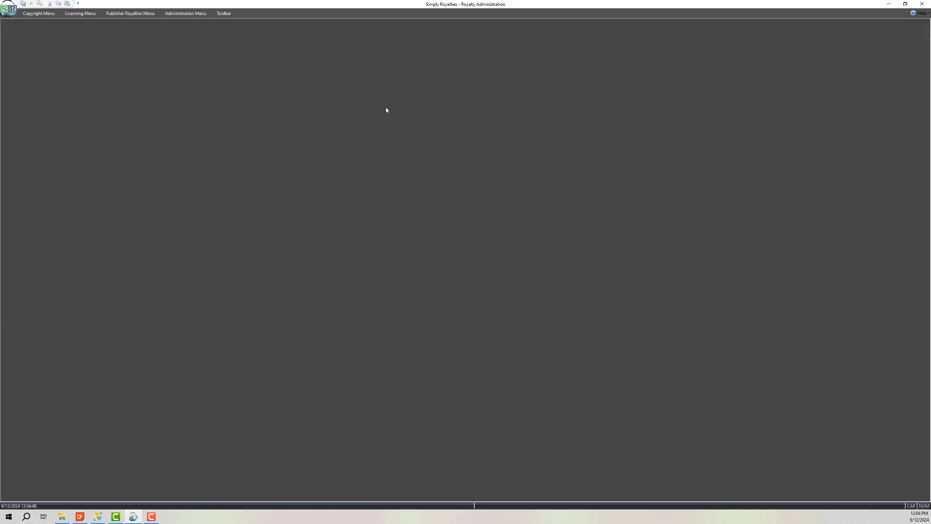
Open the CWR Acknowledgement File Process and move its window clear for viewing
left_click(38, 13)
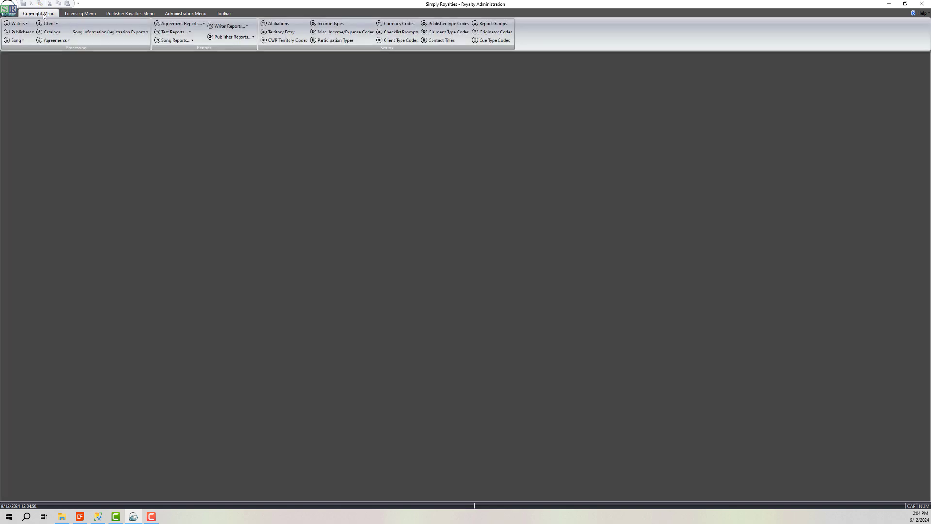
left_click(113, 34)
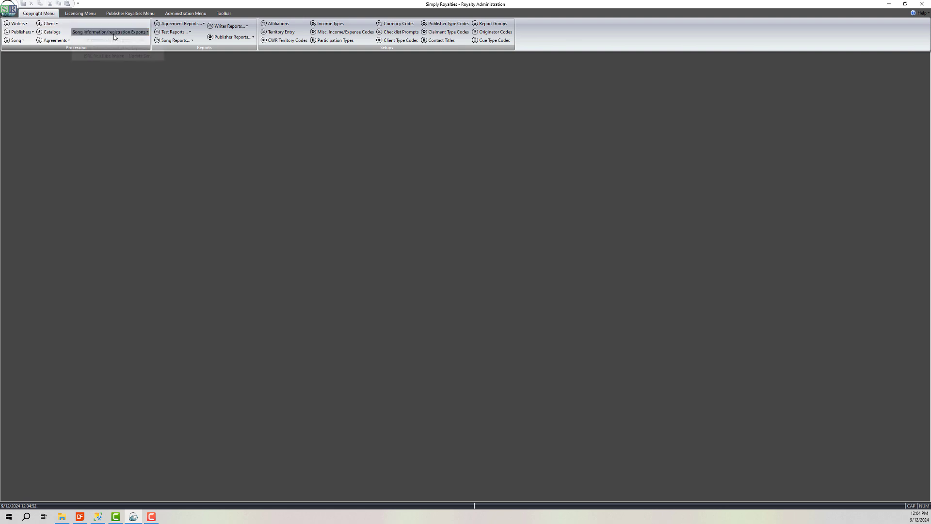
mouse_move(116, 37)
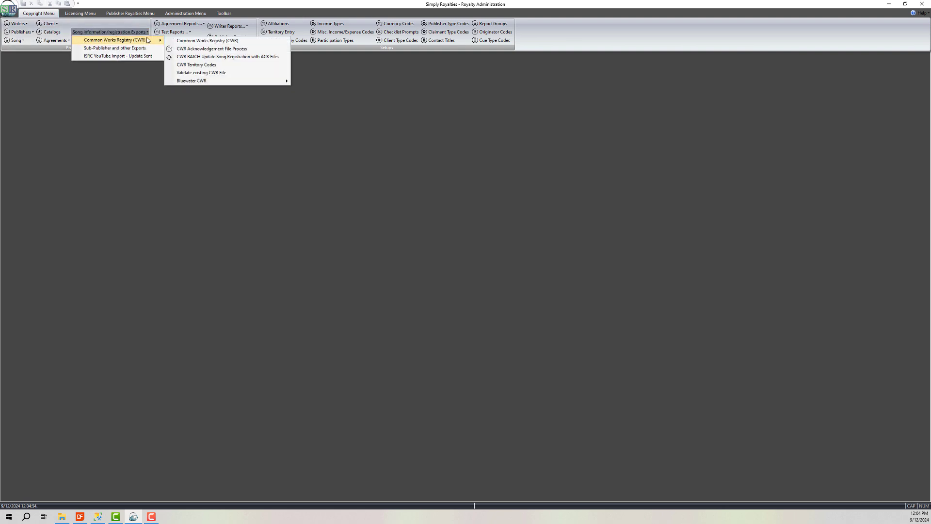
left_click(236, 50)
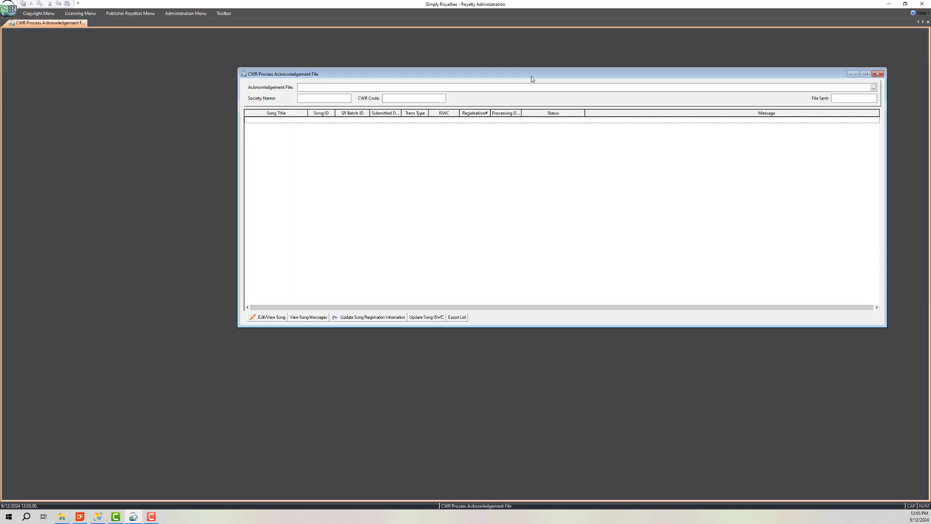
left_click_drag(532, 77, 412, 91)
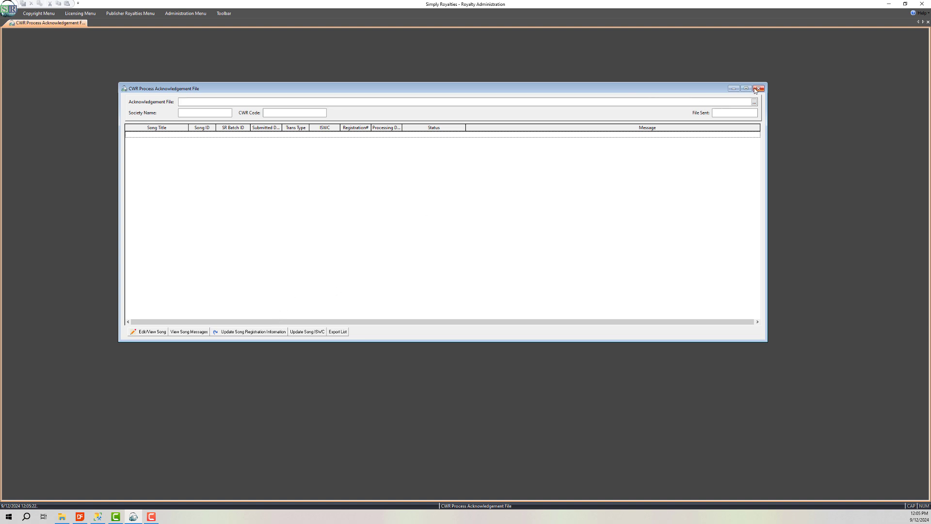
Open Song Entry/Edit from the song functions and load song 10014, ELECTRIC DREAMS
left_click(31, 15)
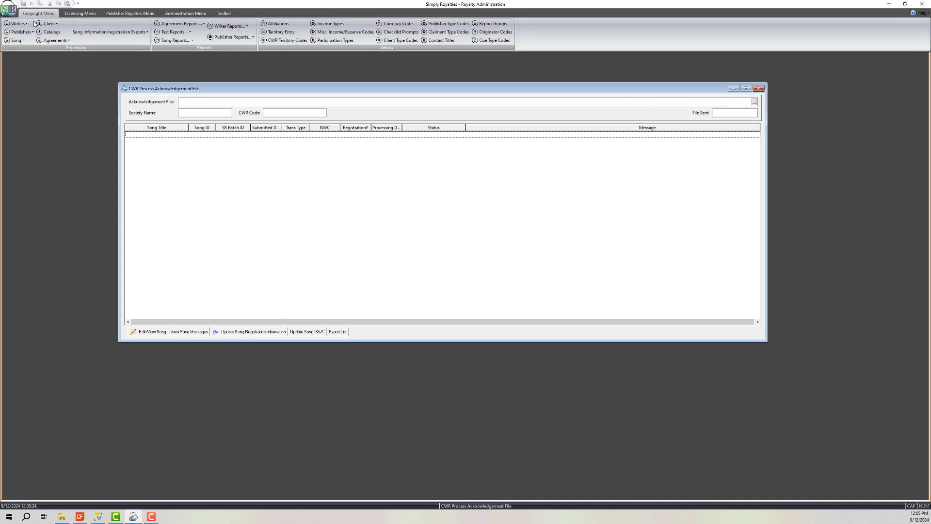
left_click(22, 41)
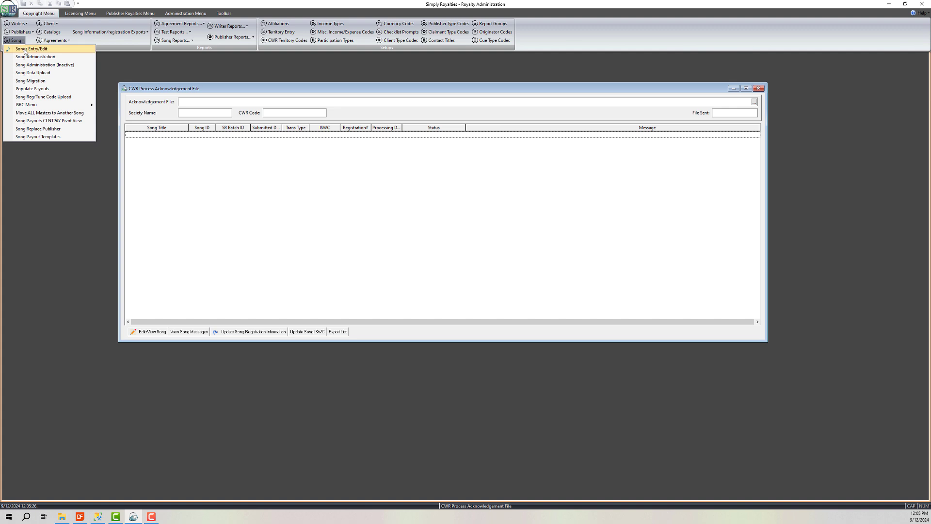
left_click(27, 49)
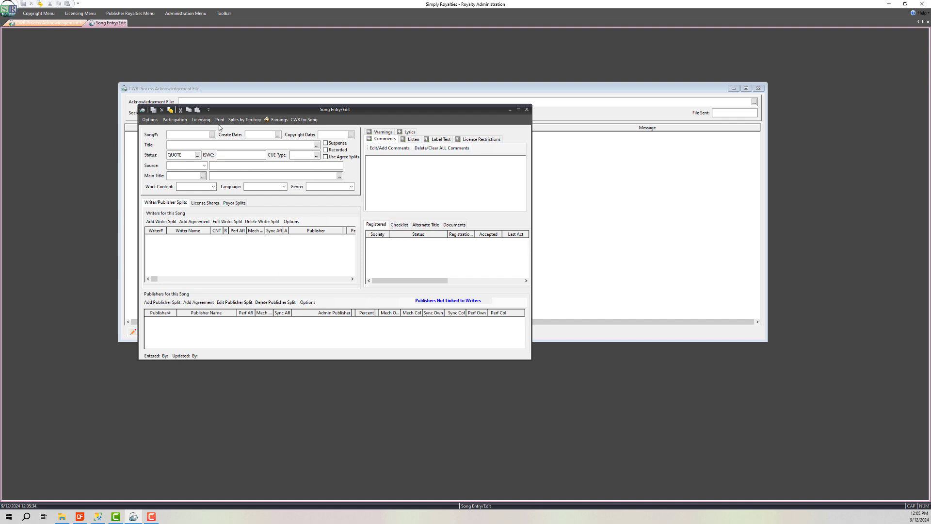
left_click(202, 133)
type("10014")
key("Return")
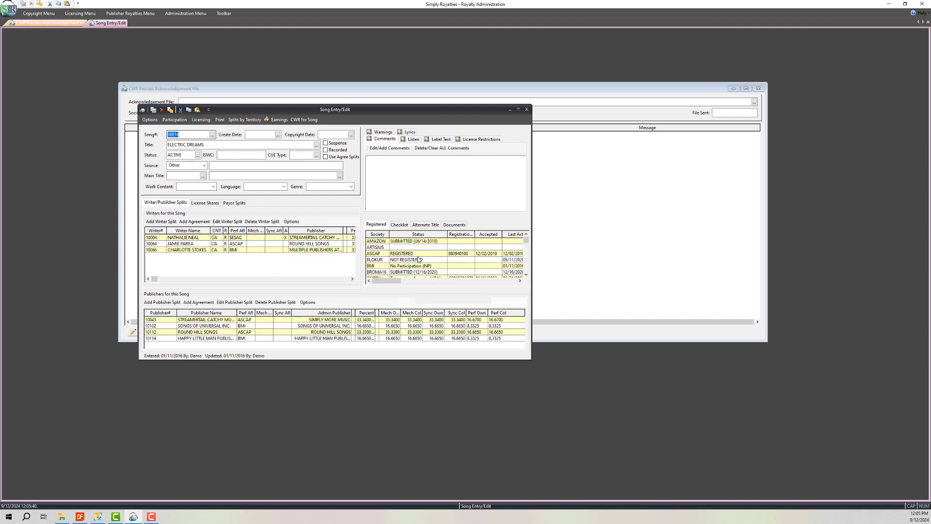
View the song's BMI registration record and its registration number field, and close the record, the song and the acknowledgement file process
left_click(423, 267)
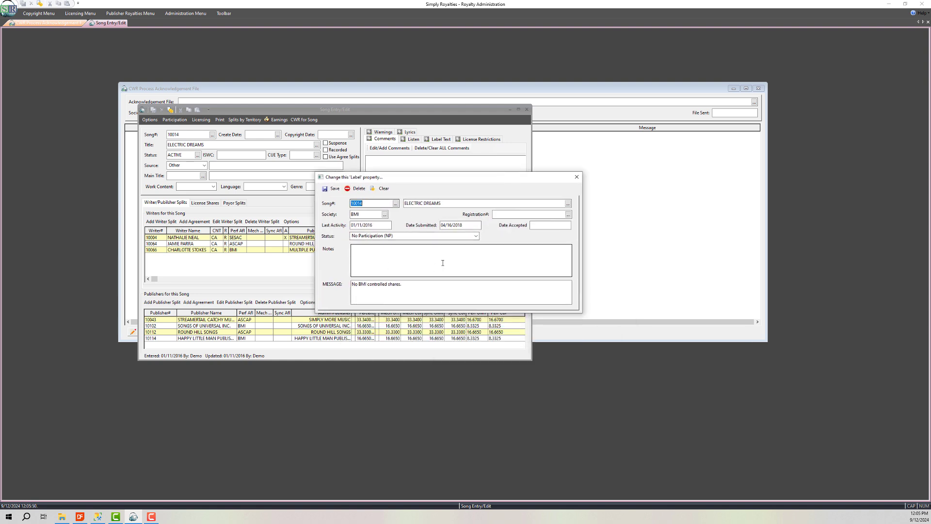
left_click(512, 214)
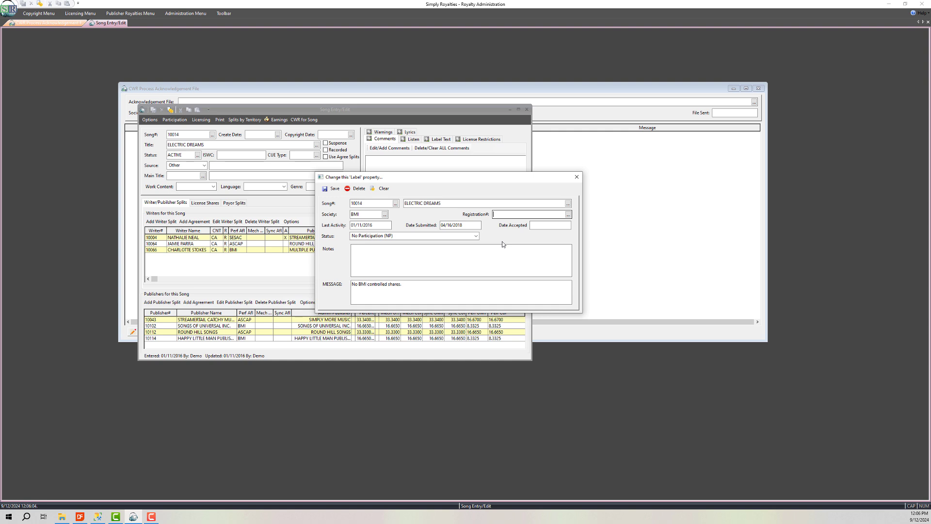
left_click(575, 182)
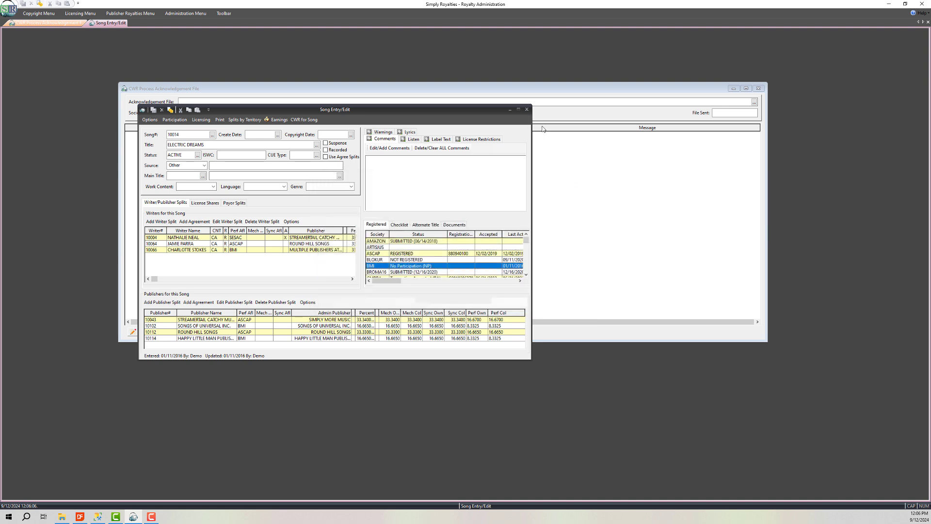
left_click(527, 109)
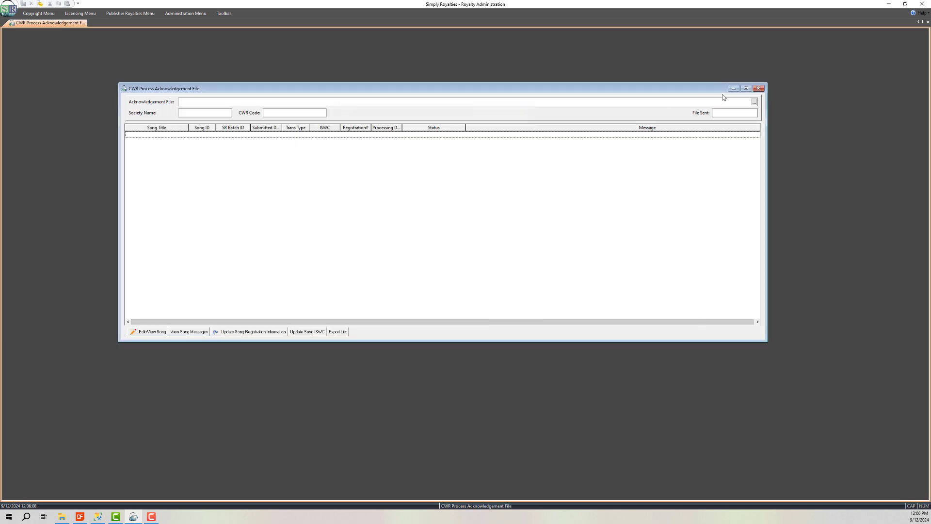
left_click(758, 88)
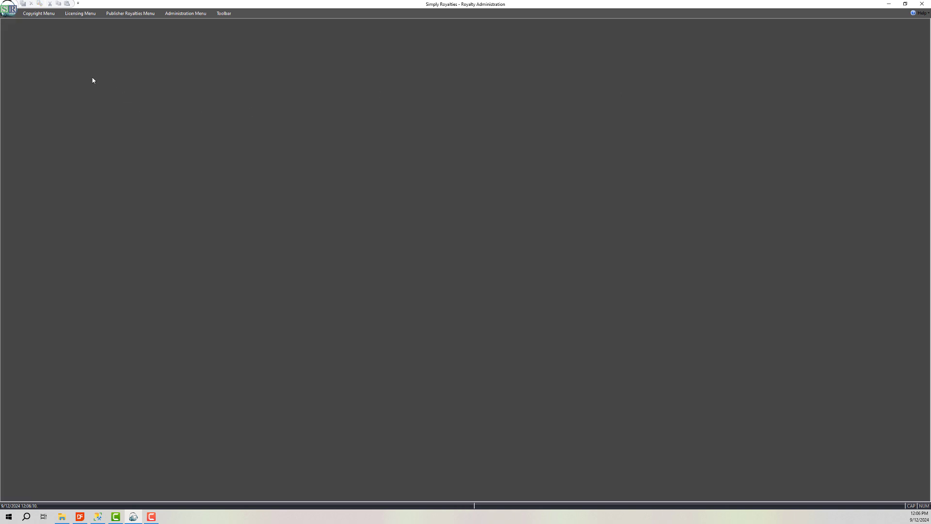
Open the sub-publisher and other exports, review formats such as MLC Data Quality Initiative, Counter Point, Fuji and Bluewater, and close the batch window
left_click(38, 13)
left_click(103, 33)
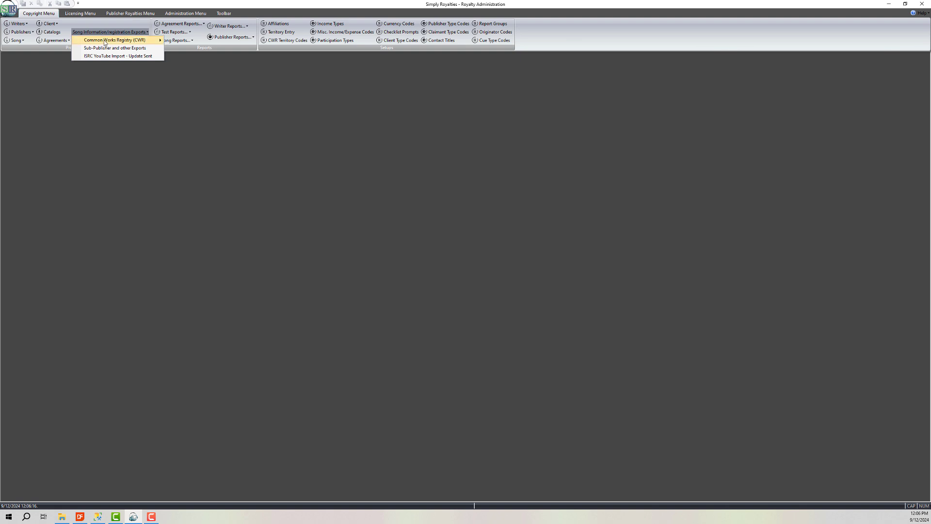
left_click(128, 49)
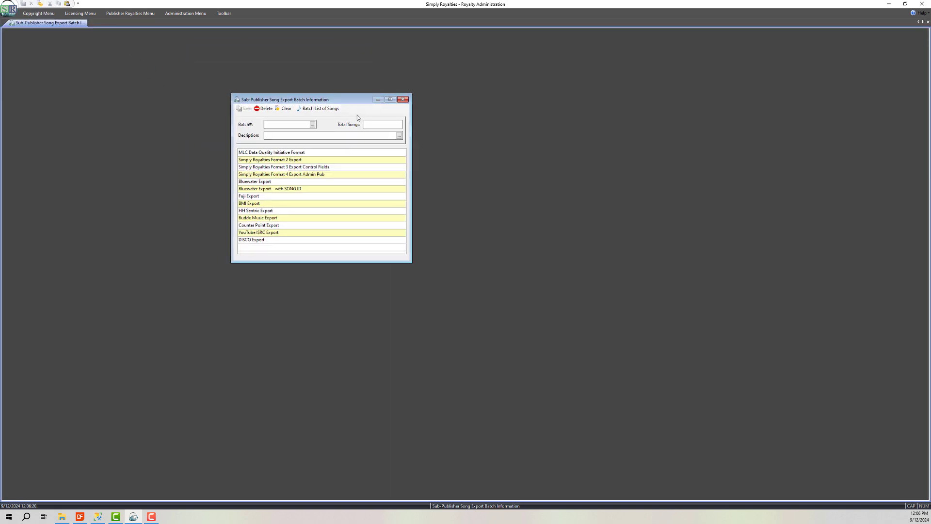
left_click(309, 153)
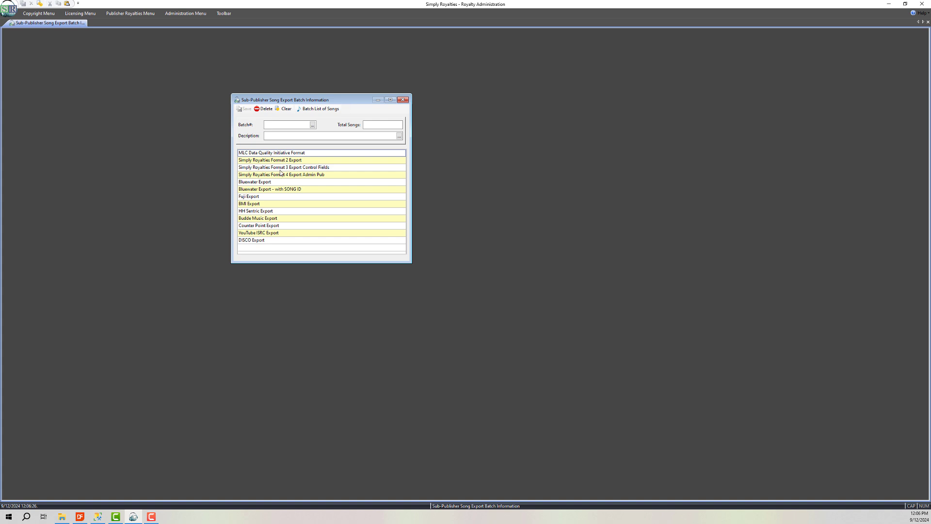
left_click(276, 233)
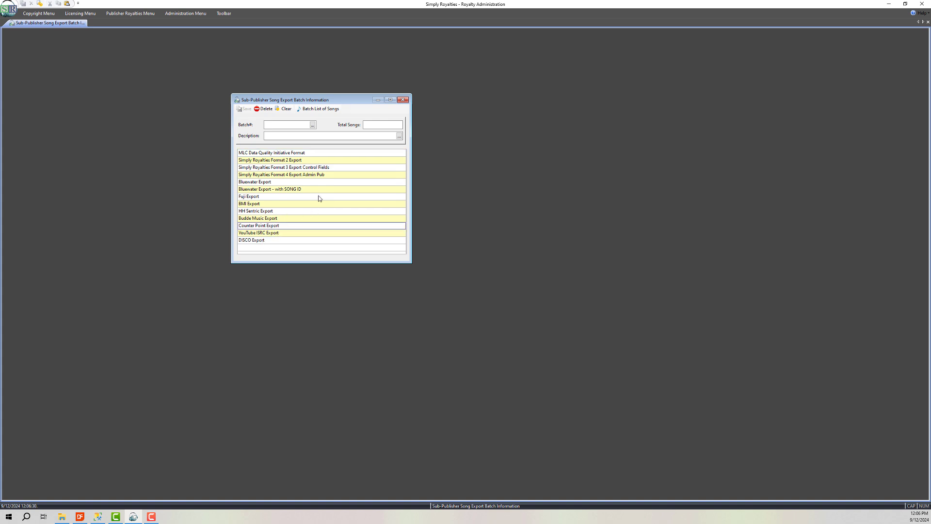
left_click(255, 205)
left_click(258, 197)
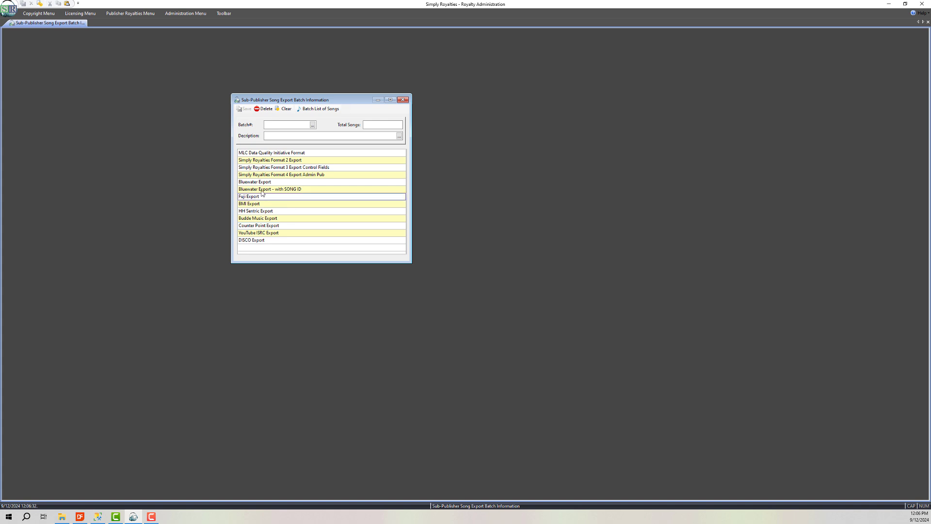
left_click(267, 183)
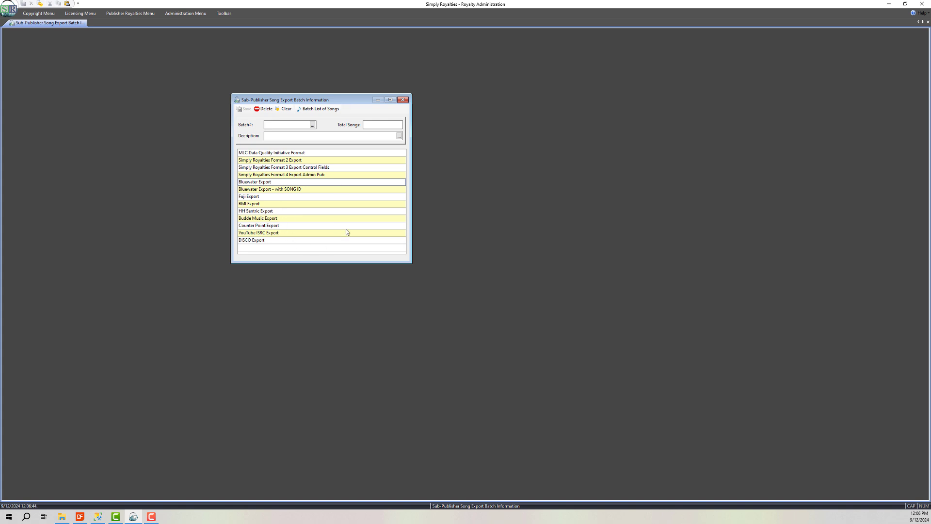
left_click(404, 100)
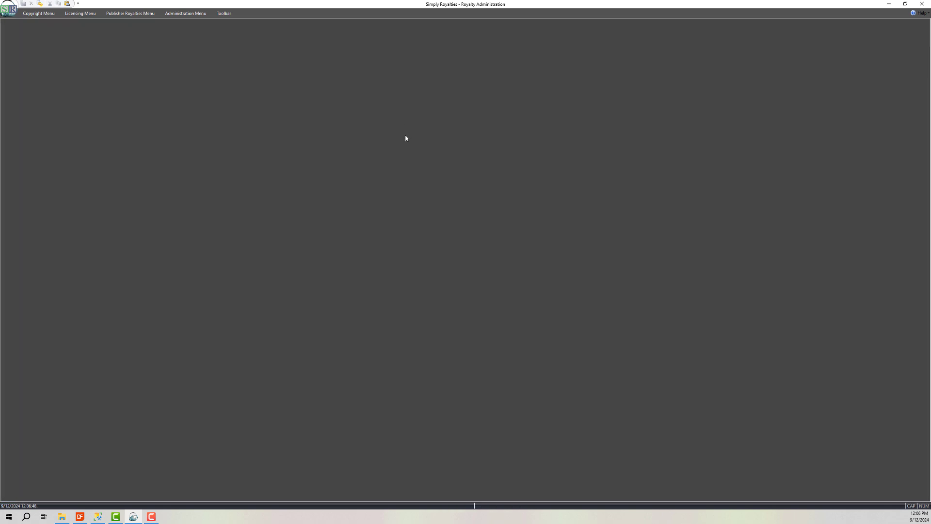